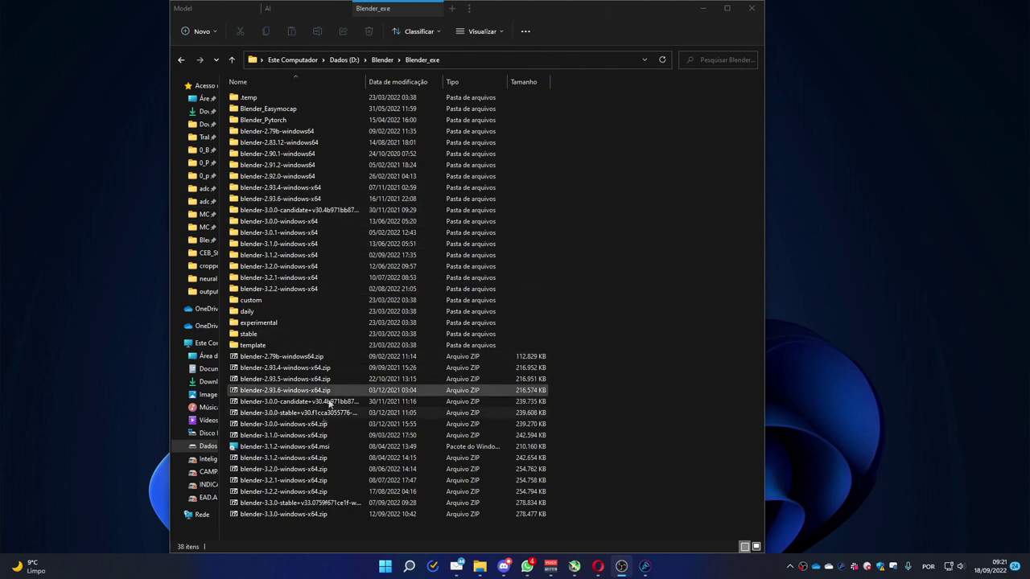
# Extract blender-3.3.0-windows-x64.zip into its own folder with WinRAR
pyautogui.click(298, 515)
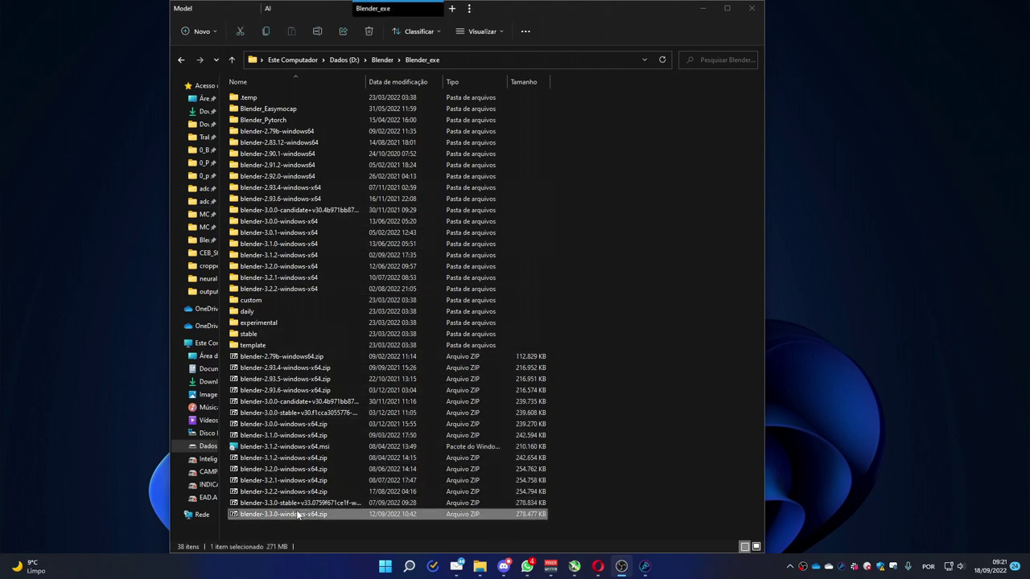
pyautogui.rightClick(298, 516)
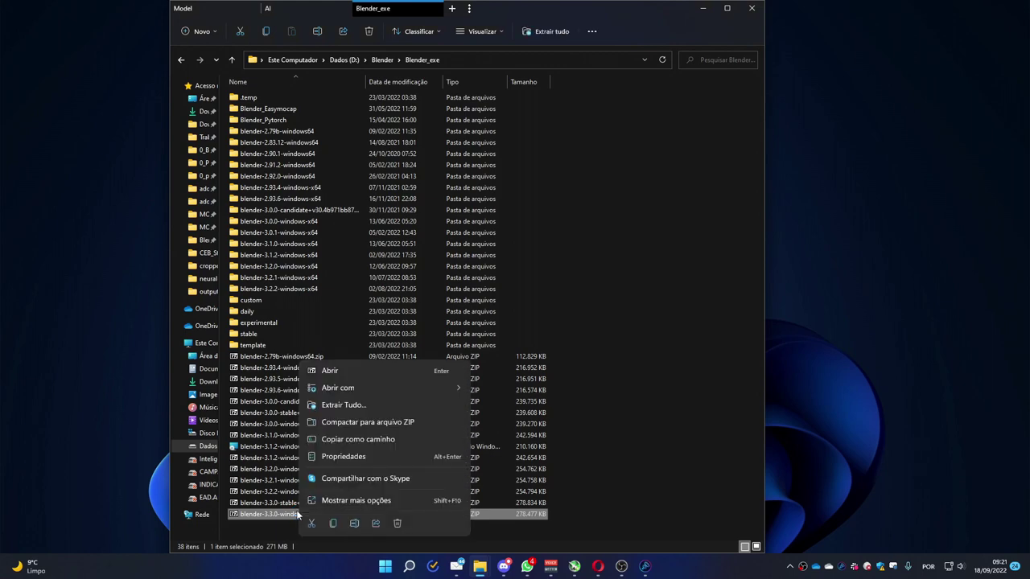
pyautogui.click(349, 499)
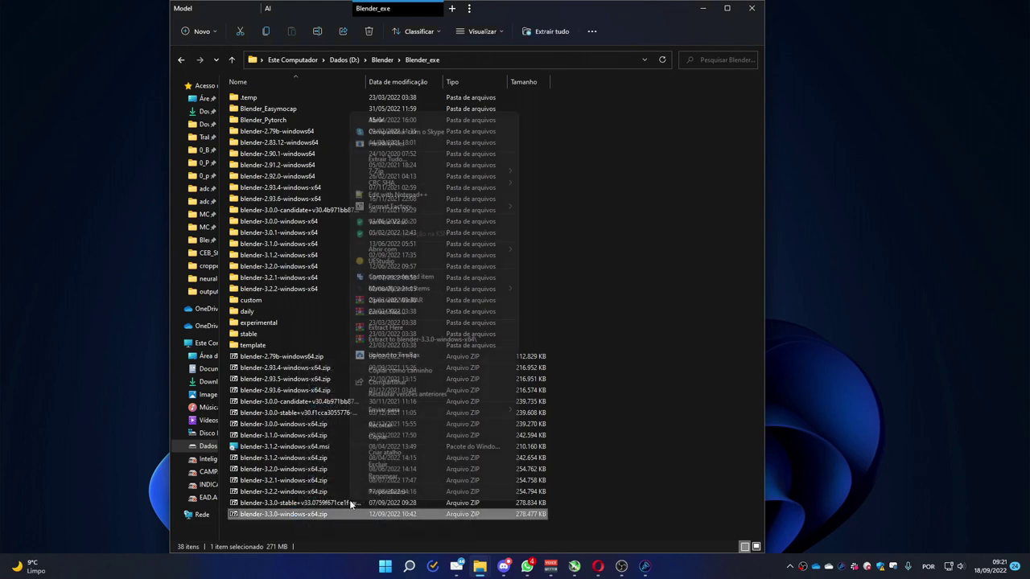
pyautogui.click(390, 329)
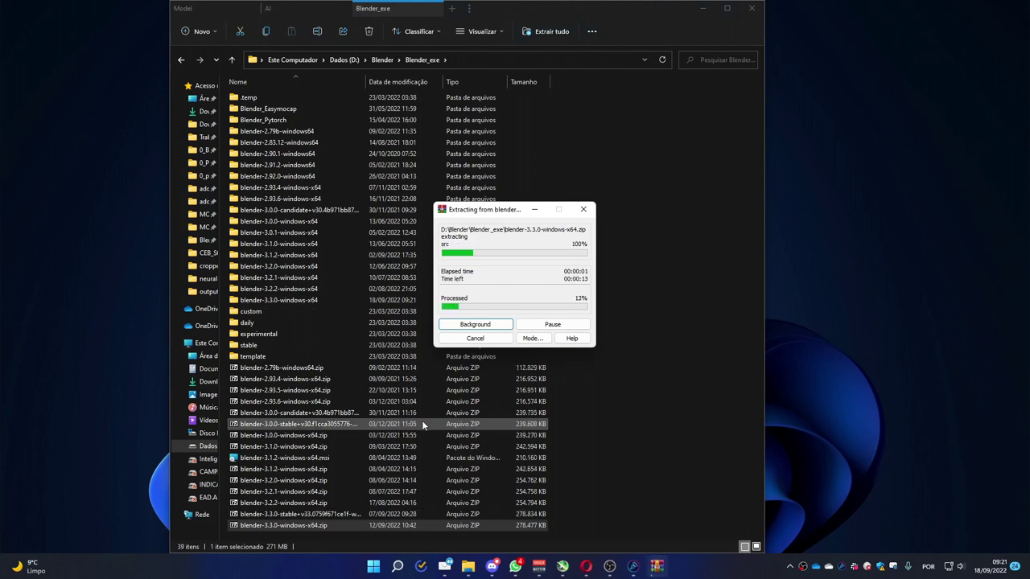
# Move the extraction progress window aside and open the blender-3.3.0-windows-x64 folder
pyautogui.click(301, 303)
pyautogui.click(657, 566)
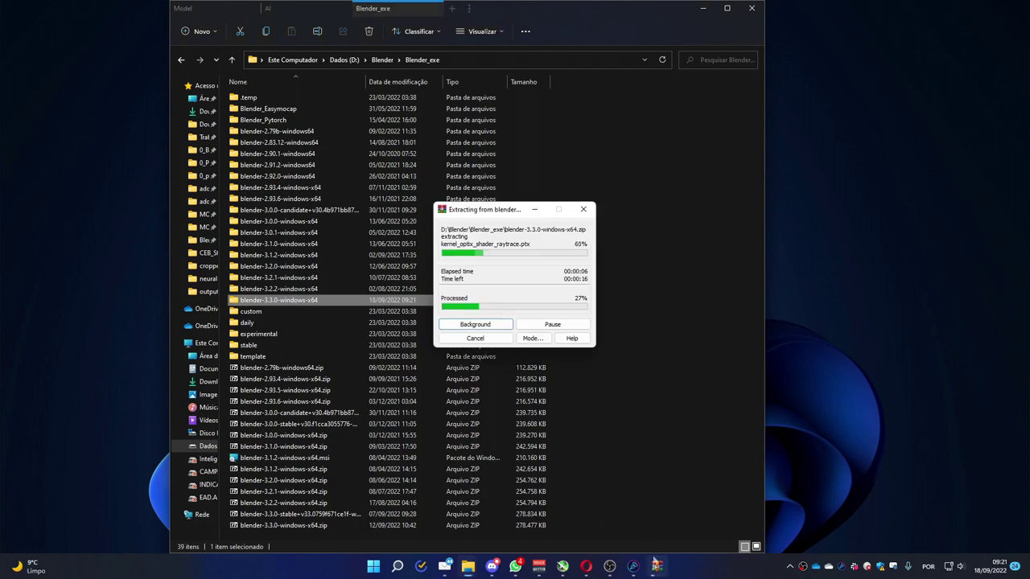
pyautogui.moveTo(516, 207); pyautogui.dragTo(873, 184)
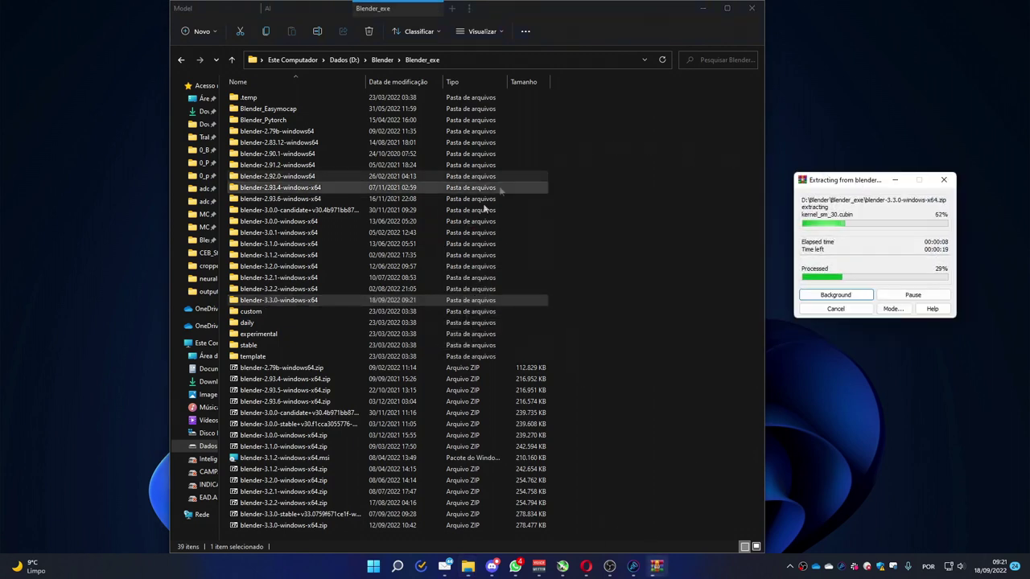
pyautogui.doubleClick(263, 300)
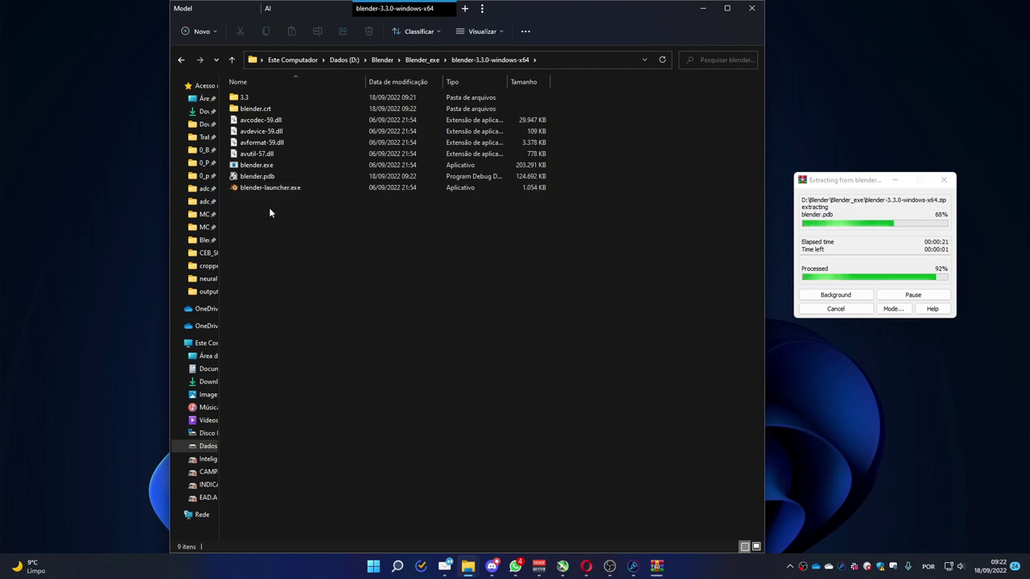
# Launch Blender from blender.exe in the extracted folder
pyautogui.click(264, 167)
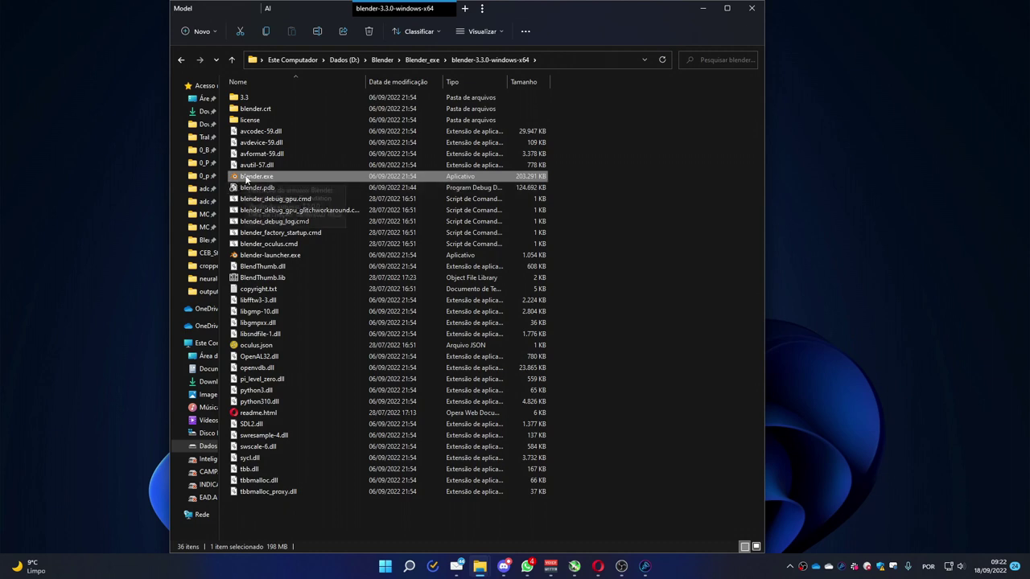
pyautogui.moveTo(247, 179)
pyautogui.mouseDown()
pyautogui.moveTo(117, 189)
pyautogui.moveTo(264, 173)
pyautogui.mouseUp()
pyautogui.moveTo(265, 172); pyautogui.dragTo(265, 173, button='right')
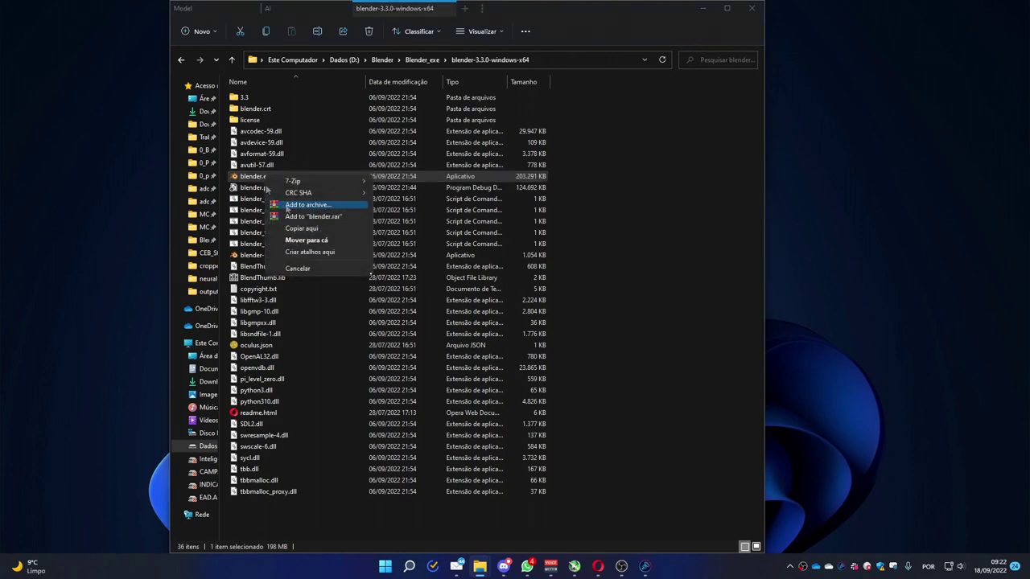
pyautogui.click(695, 405)
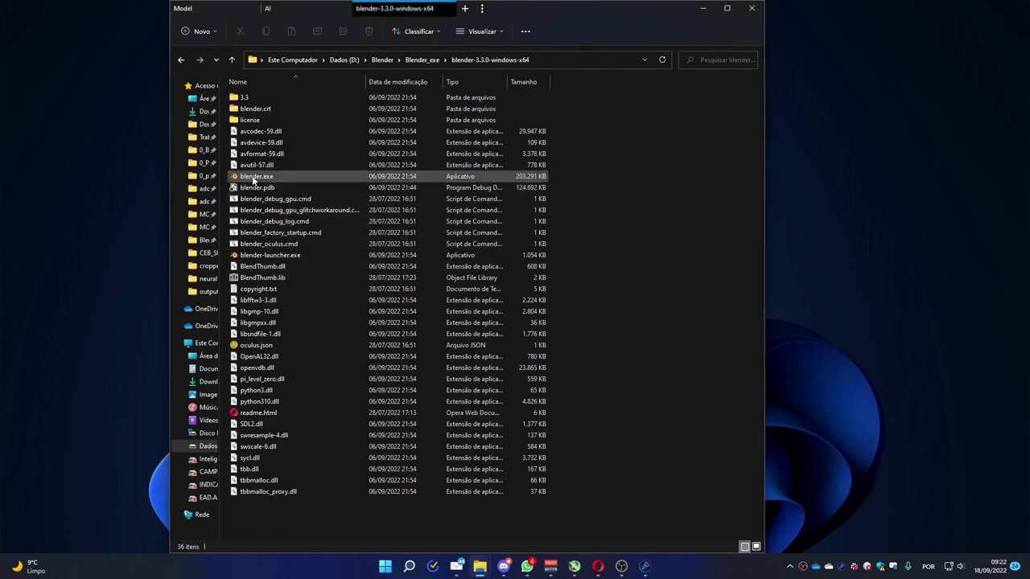
pyautogui.click(254, 180)
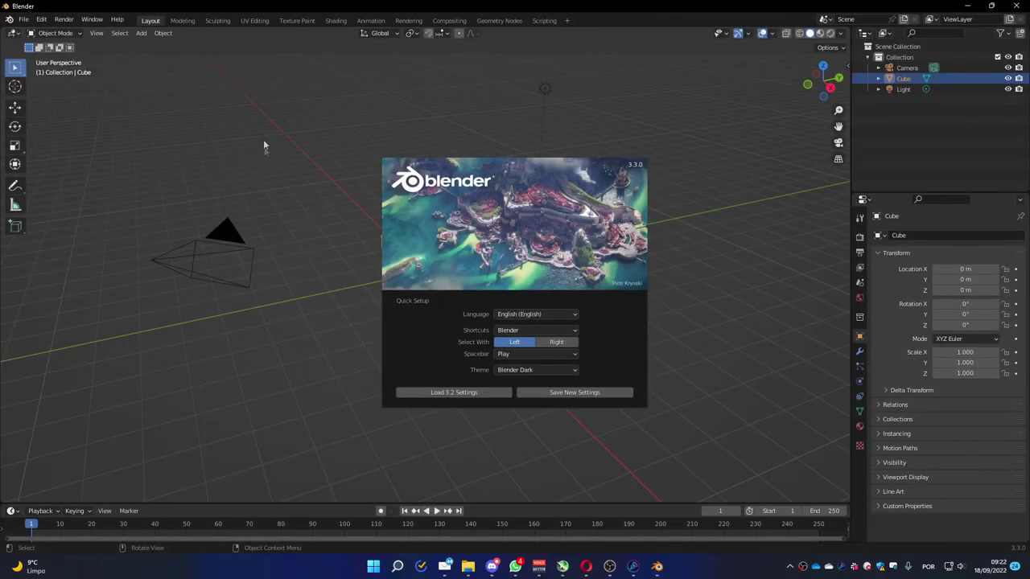
# Set Quick Setup to right-click select and Spacebar Tools, save the settings, and close the splash
pyautogui.click(556, 342)
pyautogui.click(537, 354)
pyautogui.click(524, 379)
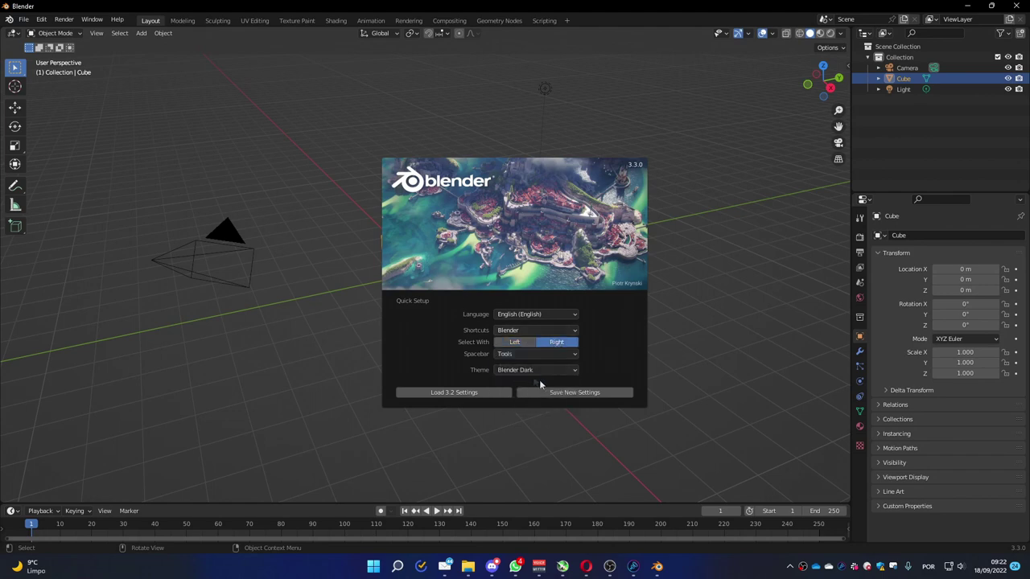
pyautogui.click(558, 393)
pyautogui.click(324, 70)
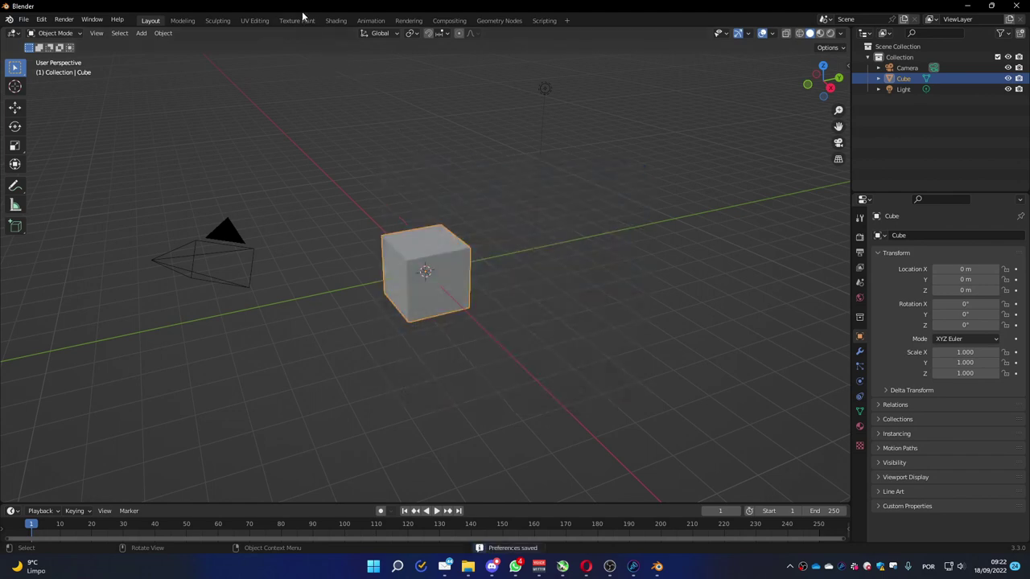
# Snap Blender to the right and show the system console below it
pyautogui.moveTo(304, 16); pyautogui.dragTo(969, 476)
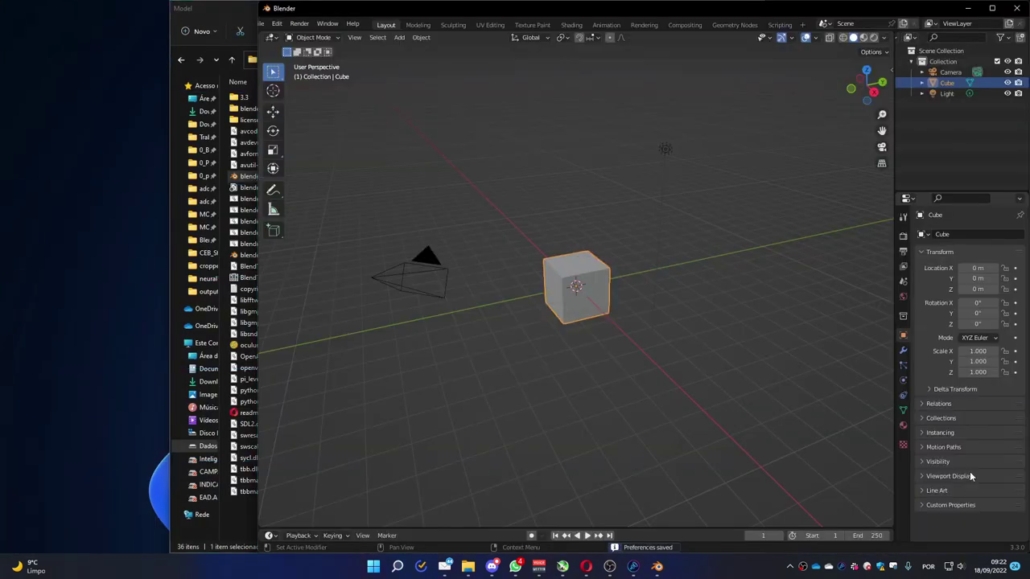
pyautogui.click(327, 24)
pyautogui.click(355, 147)
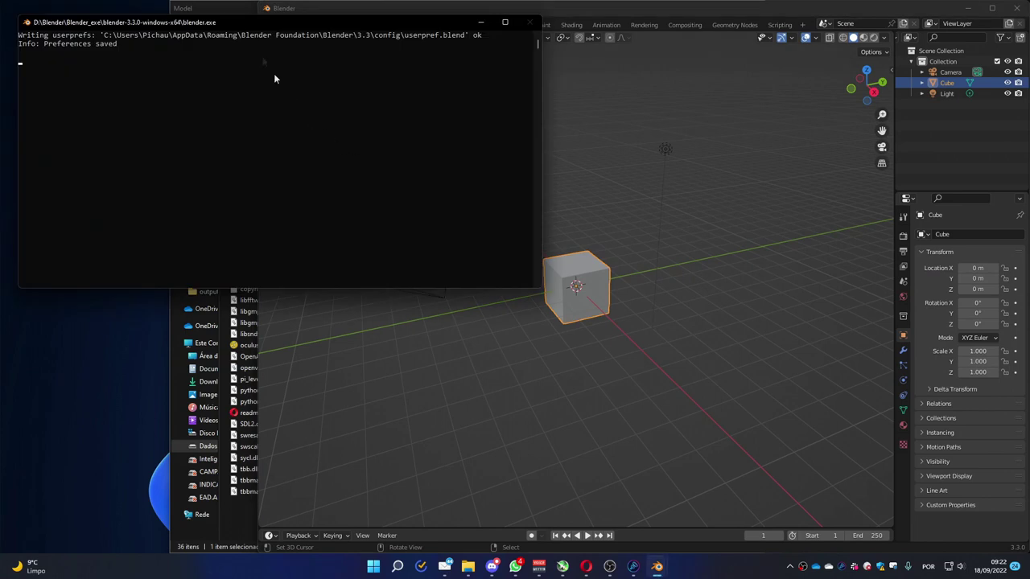
pyautogui.moveTo(256, 26); pyautogui.dragTo(248, 127)
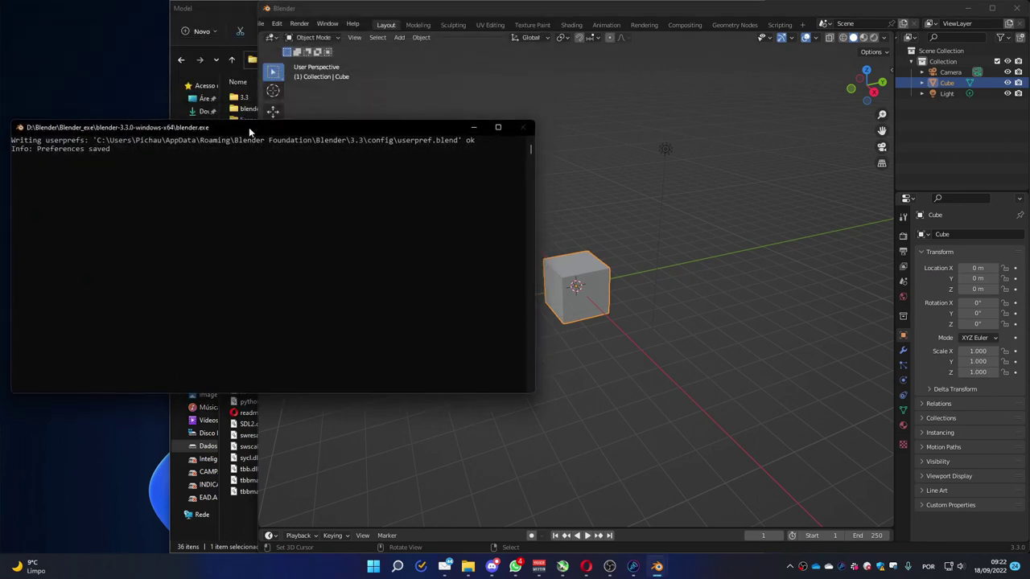
pyautogui.click(324, 17)
# Install the CEB Stable Diffusion 0.51 Beta zip from D:\0_programacao\CEB_Stable_Diffusion_prj as an add-on
pyautogui.click(299, 24)
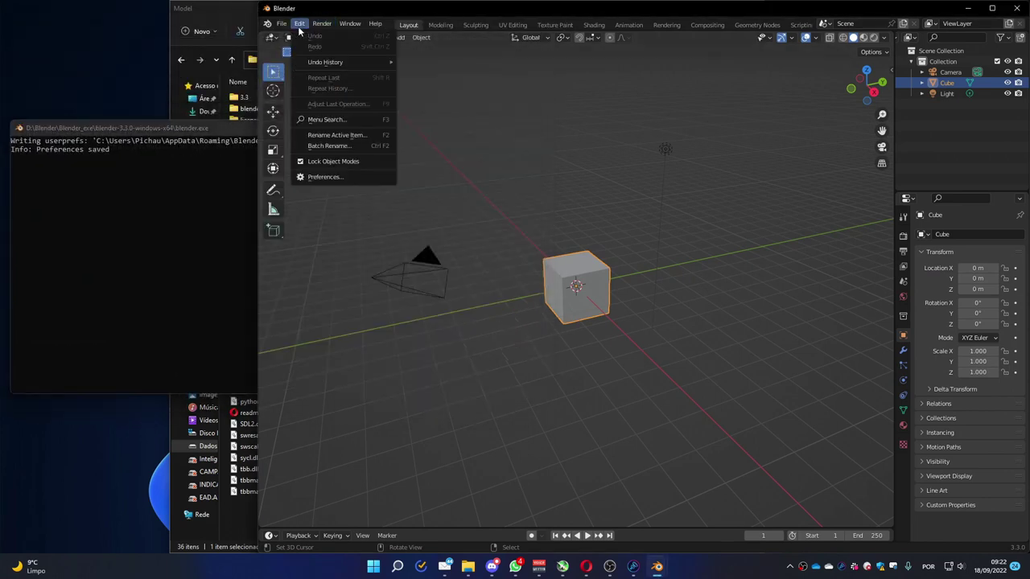
pyautogui.click(326, 177)
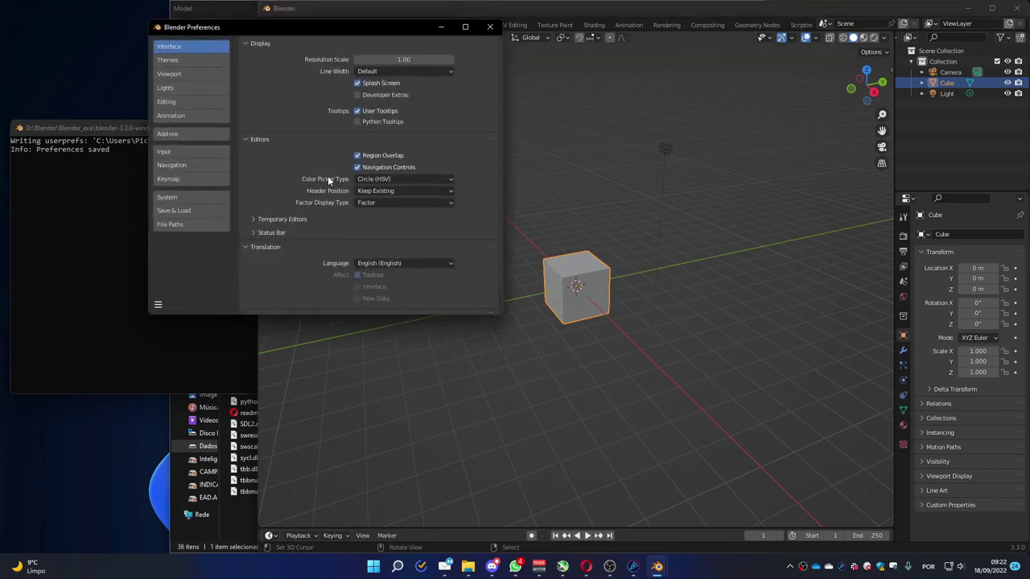
pyautogui.click(191, 134)
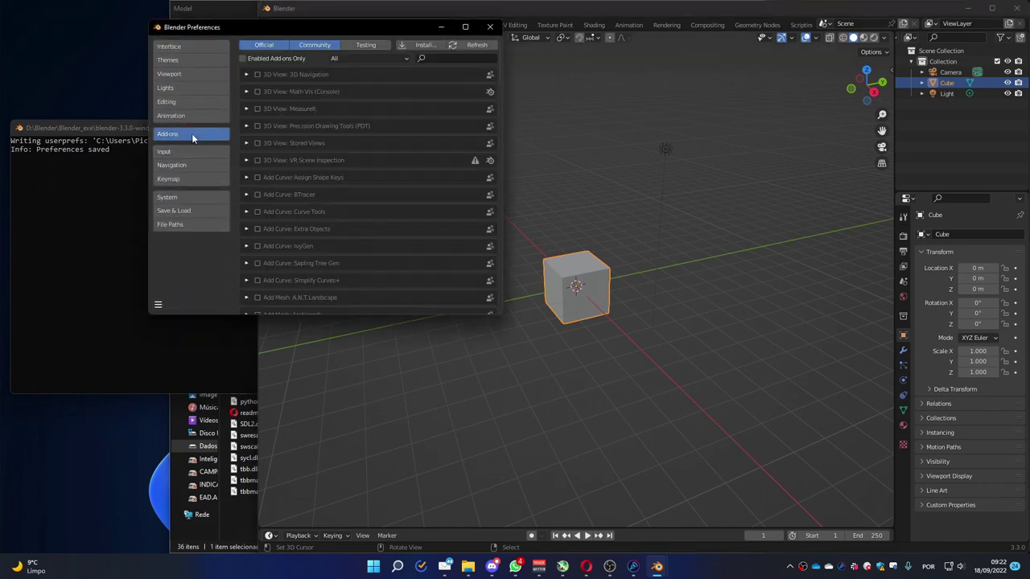
pyautogui.click(424, 45)
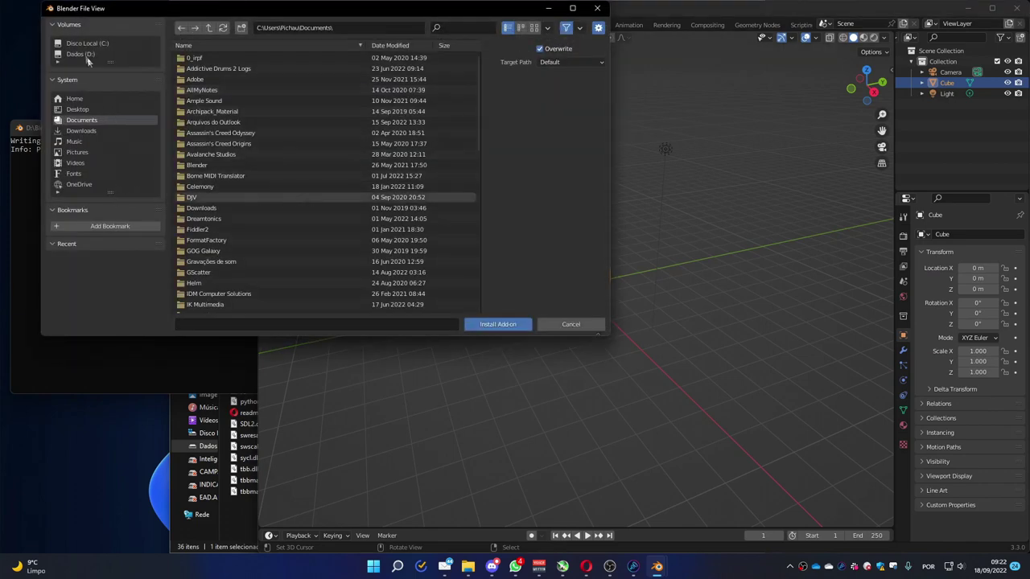
pyautogui.click(80, 54)
pyautogui.click(201, 69)
pyautogui.doubleClick(201, 69)
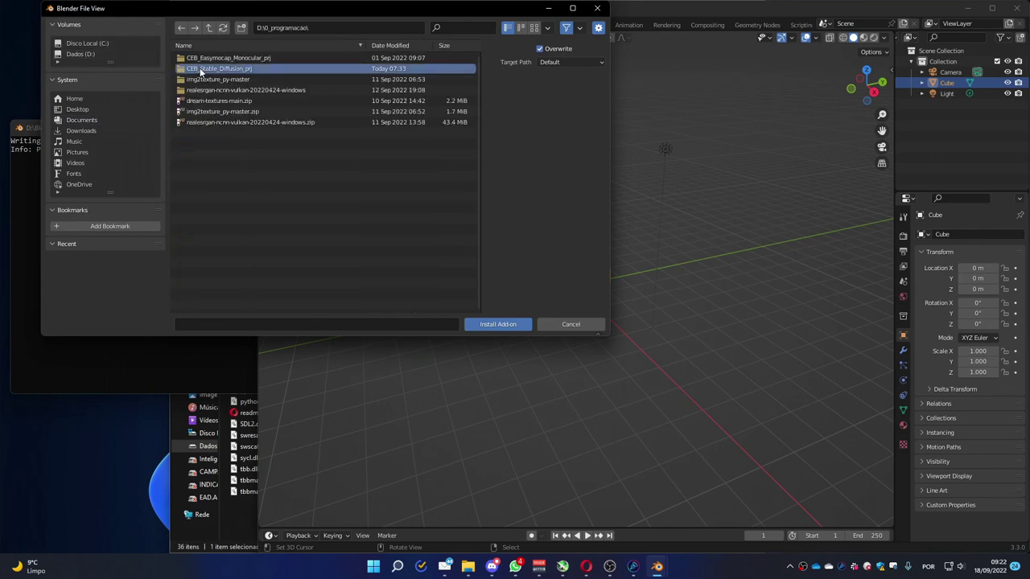
pyautogui.click(238, 252)
pyautogui.doubleClick(238, 252)
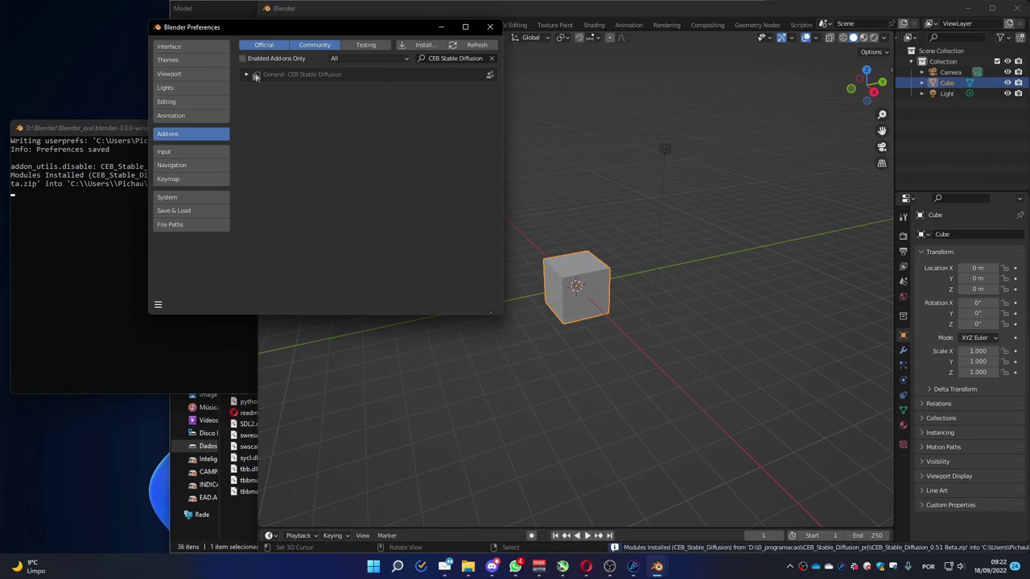
# Enable the CEB Stable Diffusion add-on and close Preferences
pyautogui.click(257, 74)
pyautogui.click(247, 74)
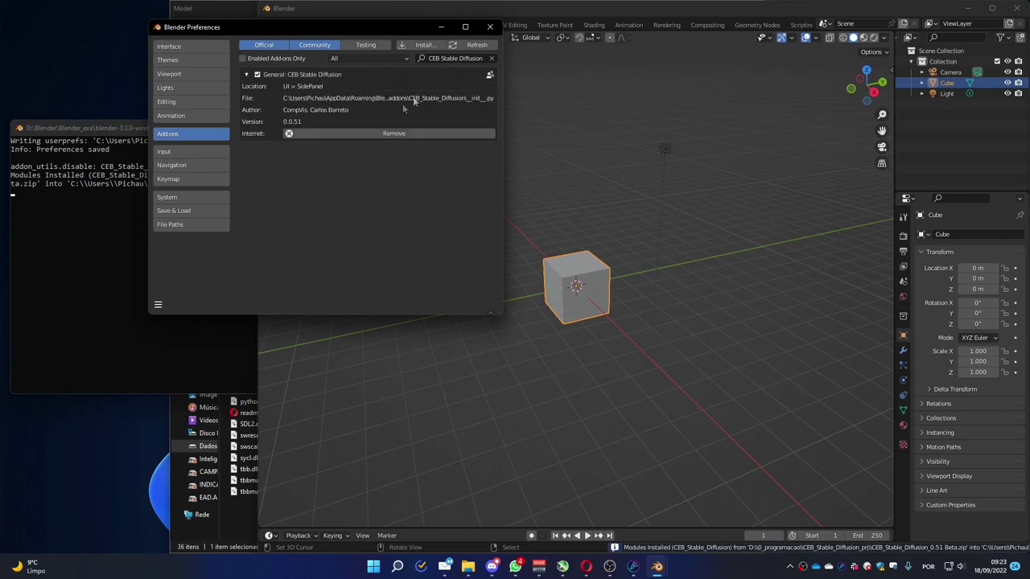
pyautogui.click(490, 26)
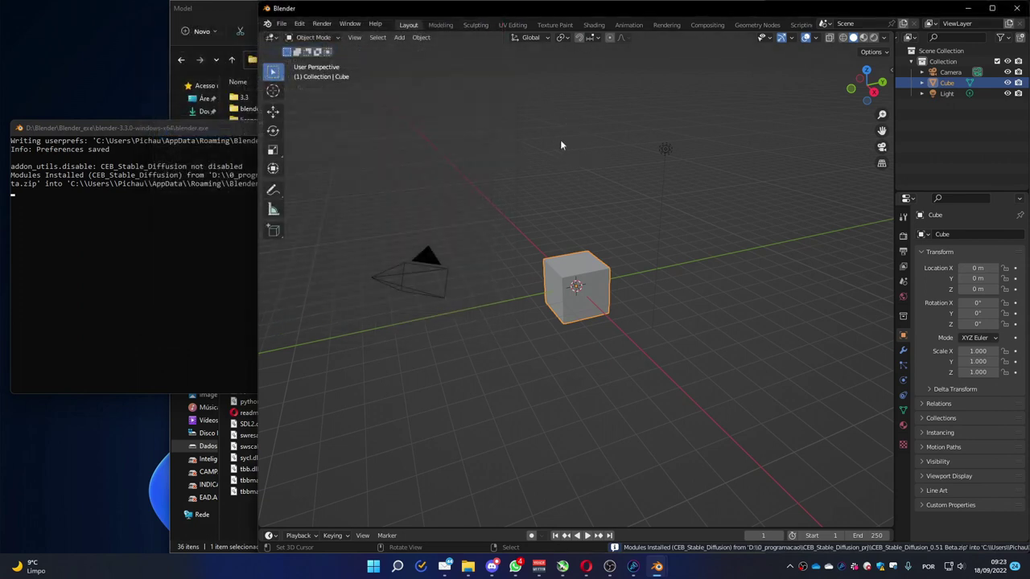
pyautogui.click(272, 38)
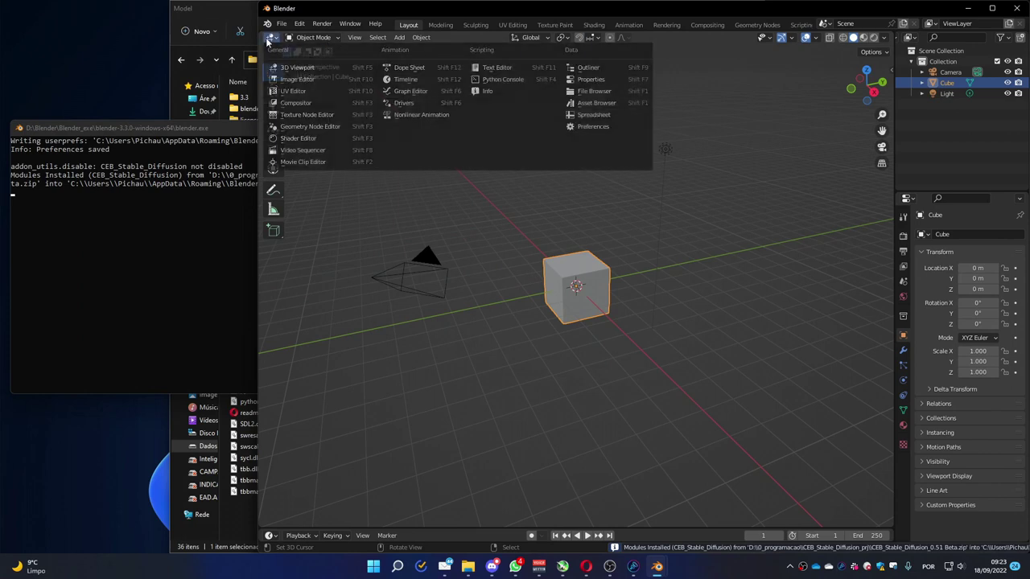
# Switch the main area to an Image Editor and expand Venv Options in the Stable Diffusion sidebar panel
pyautogui.click(299, 79)
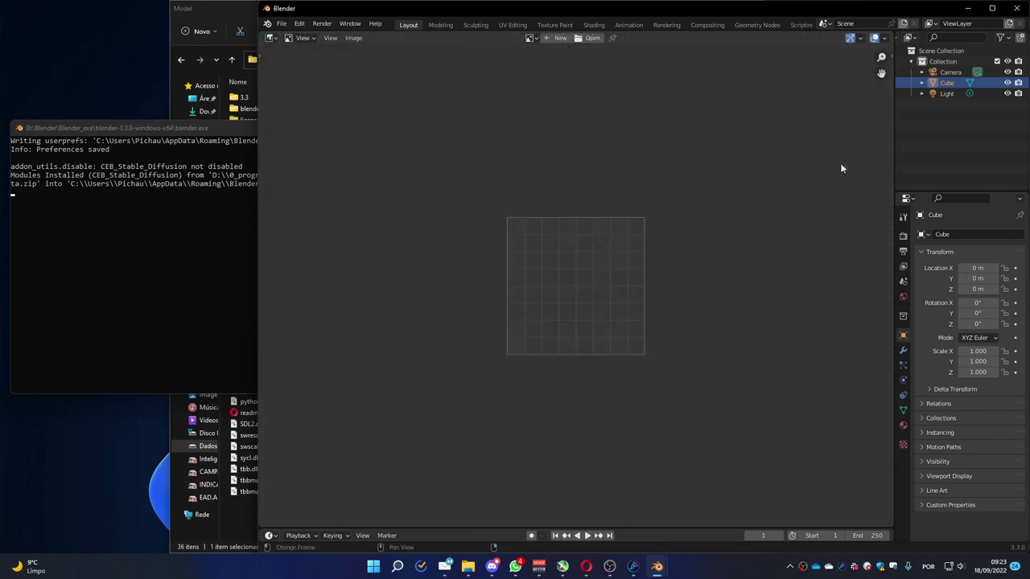
pyautogui.click(891, 57)
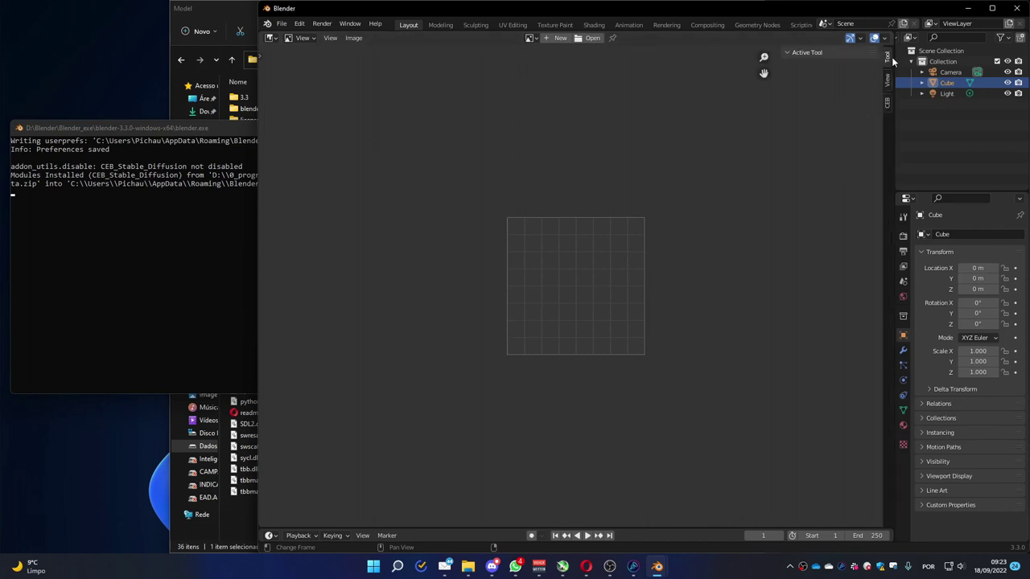
pyautogui.click(886, 105)
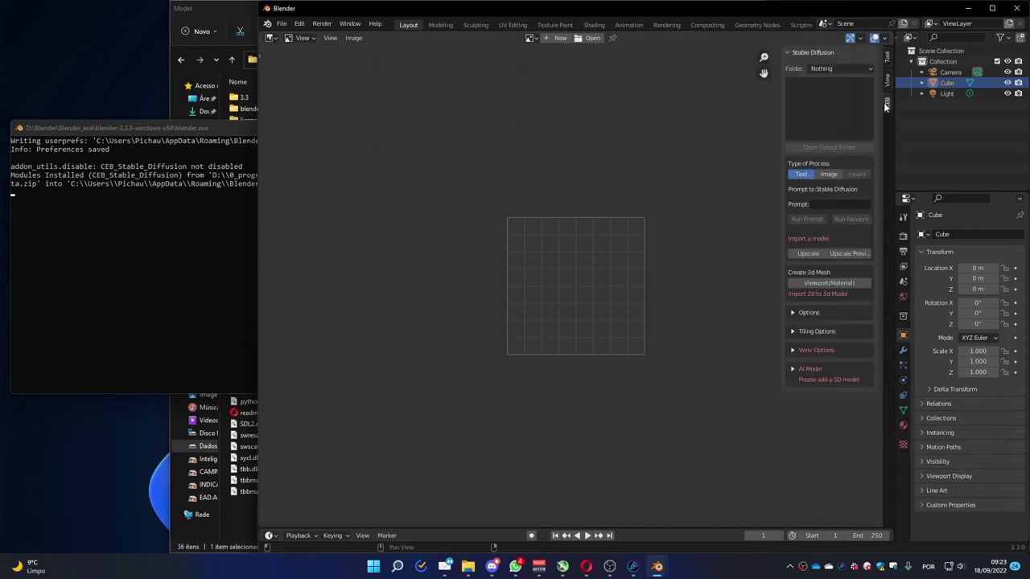
pyautogui.click(793, 350)
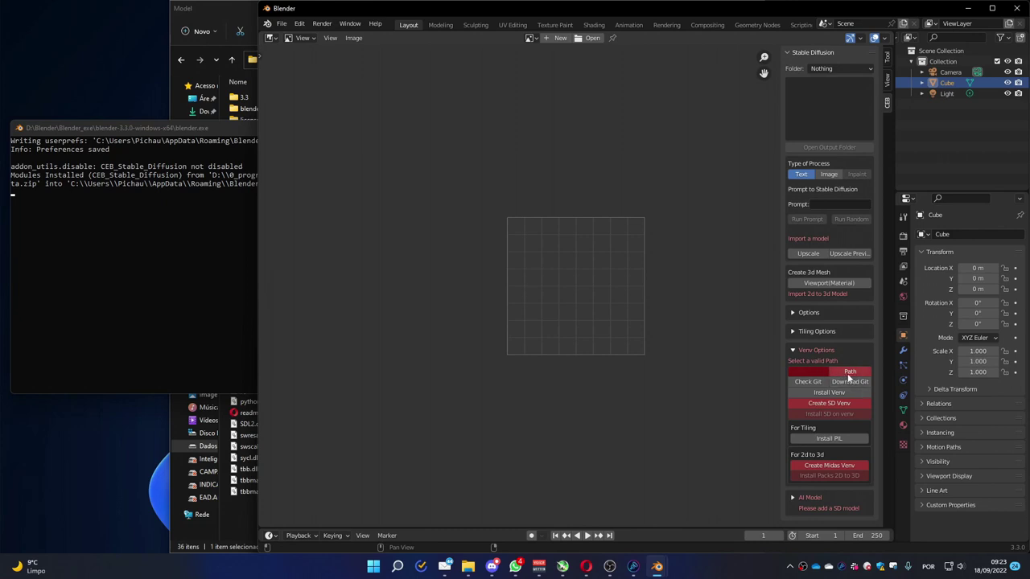
# Set the add-on's virtual-environment path to D:\AI
pyautogui.click(842, 373)
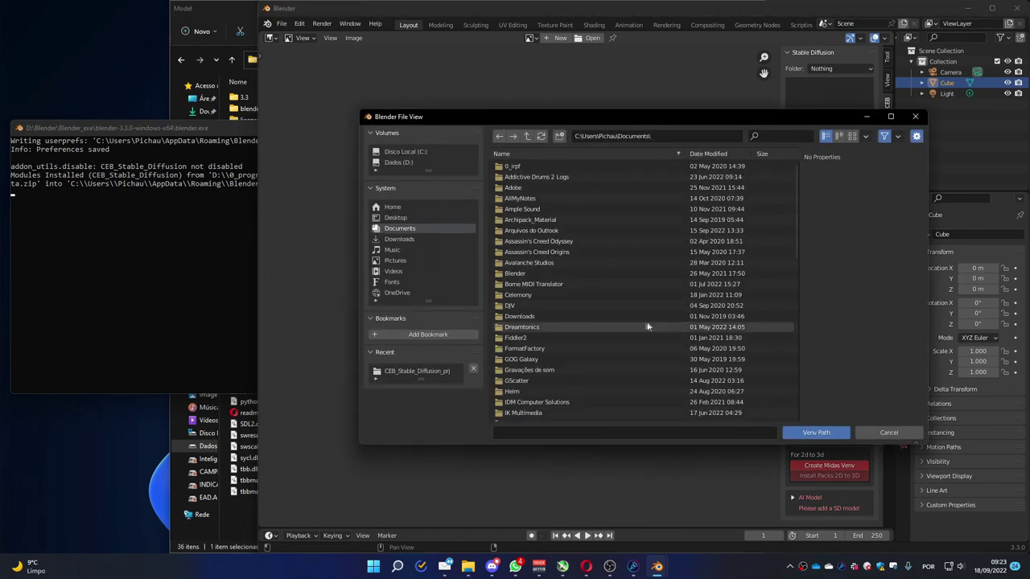
pyautogui.click(400, 164)
pyautogui.click(510, 189)
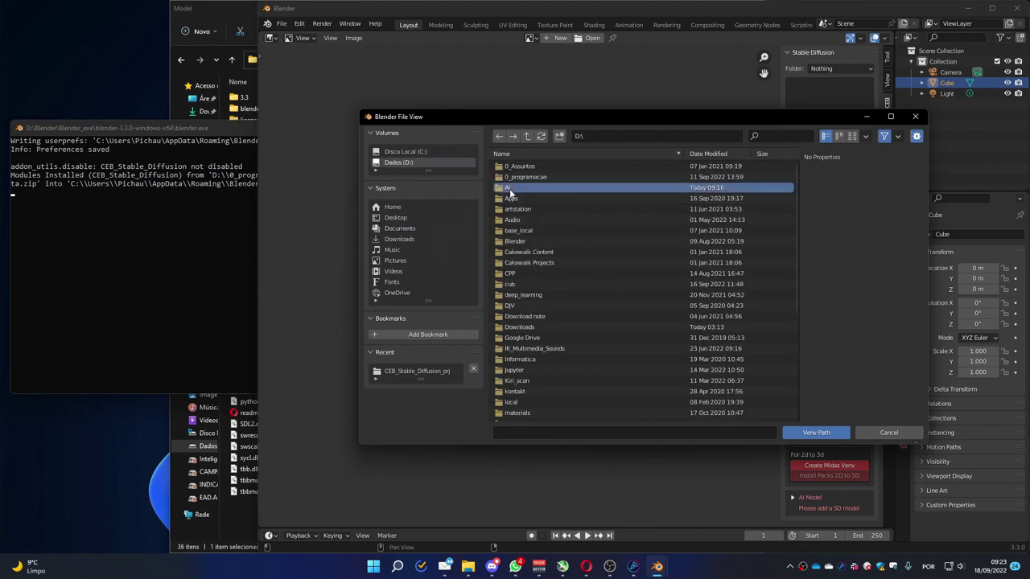
pyautogui.doubleClick(509, 188)
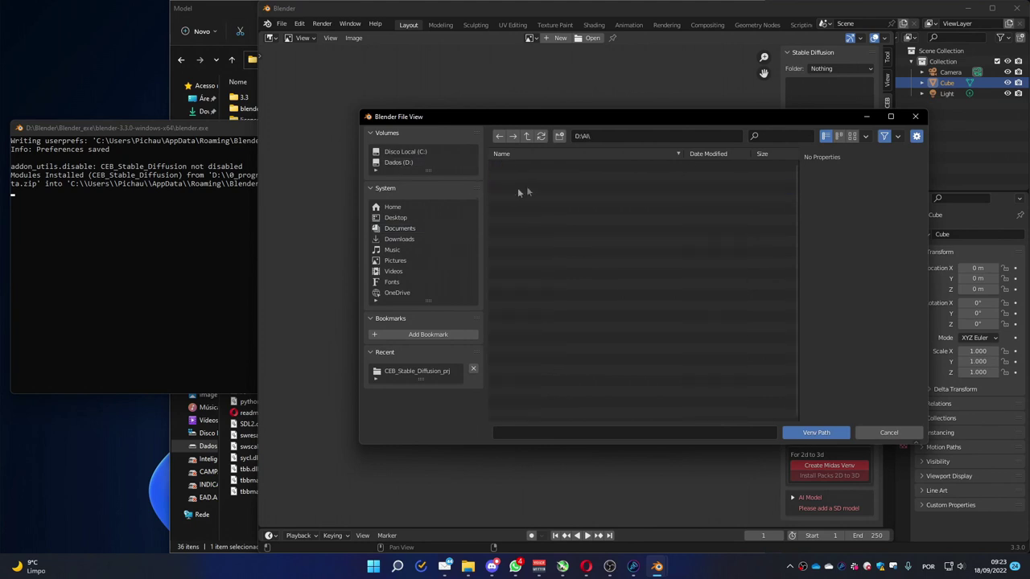
pyautogui.click(813, 433)
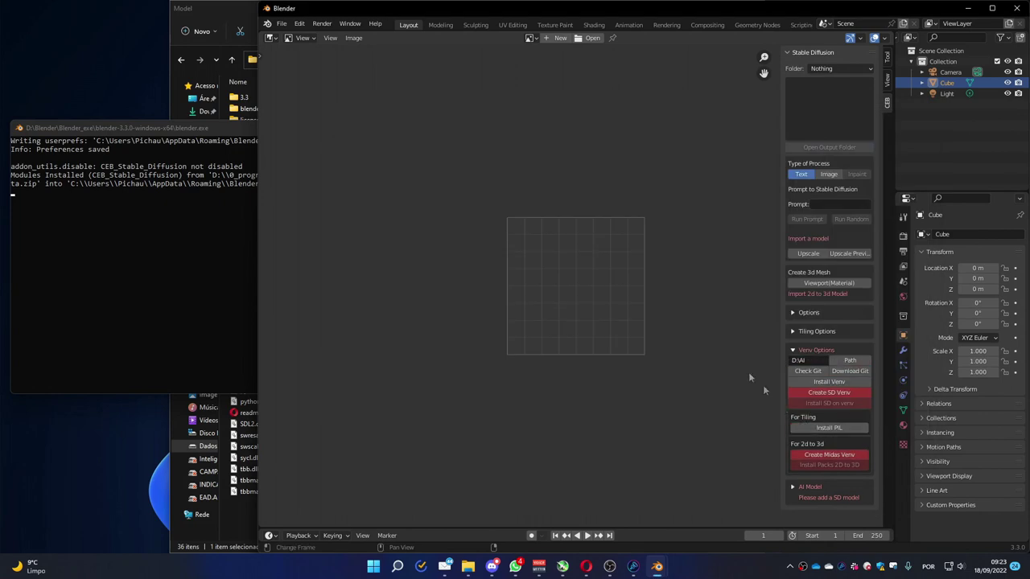
# Install virtualenv and create the Stable Diffusion venv at D:\AI\sd_env, checking the console output
pyautogui.click(832, 394)
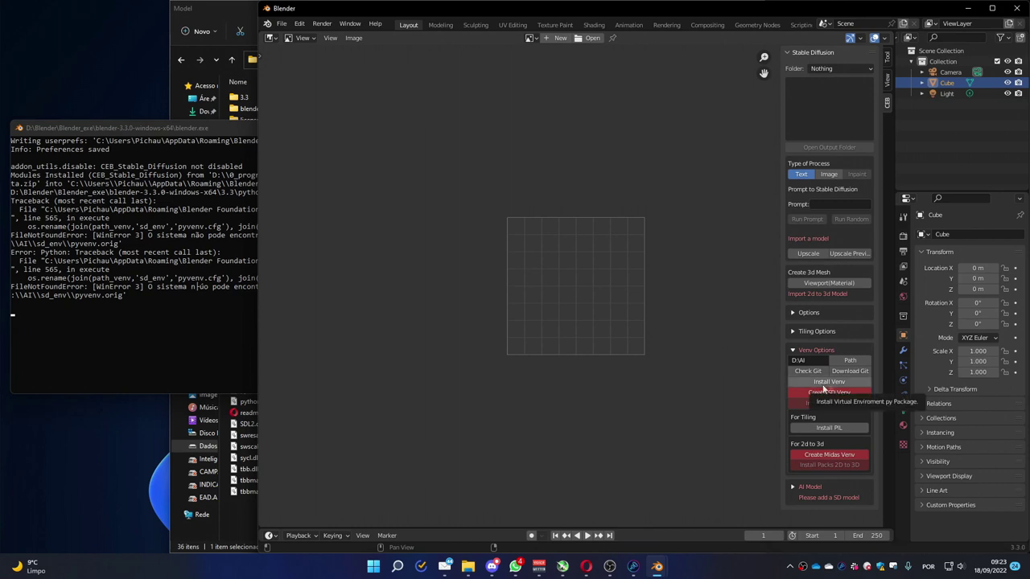
pyautogui.click(831, 383)
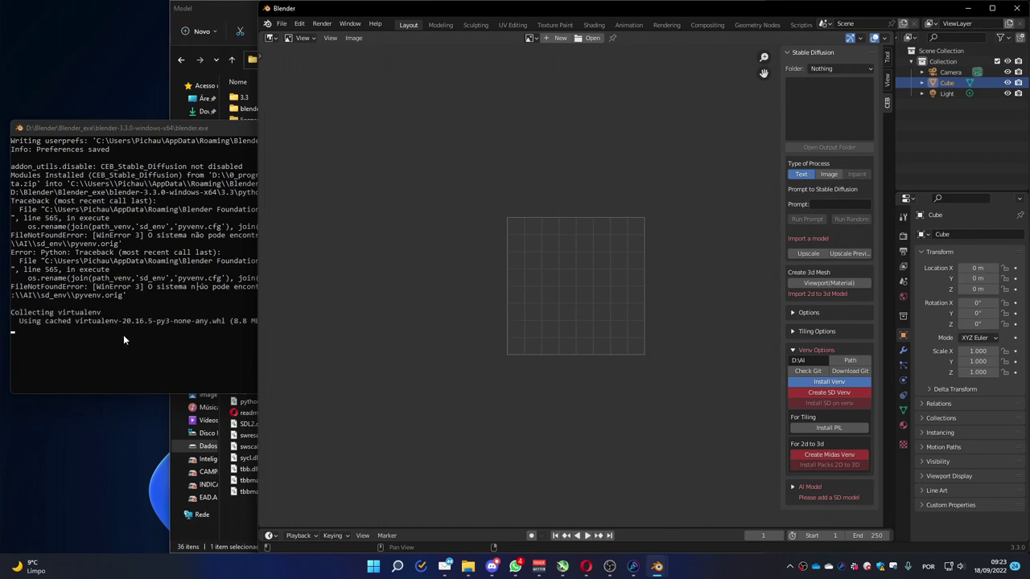
pyautogui.click(99, 396)
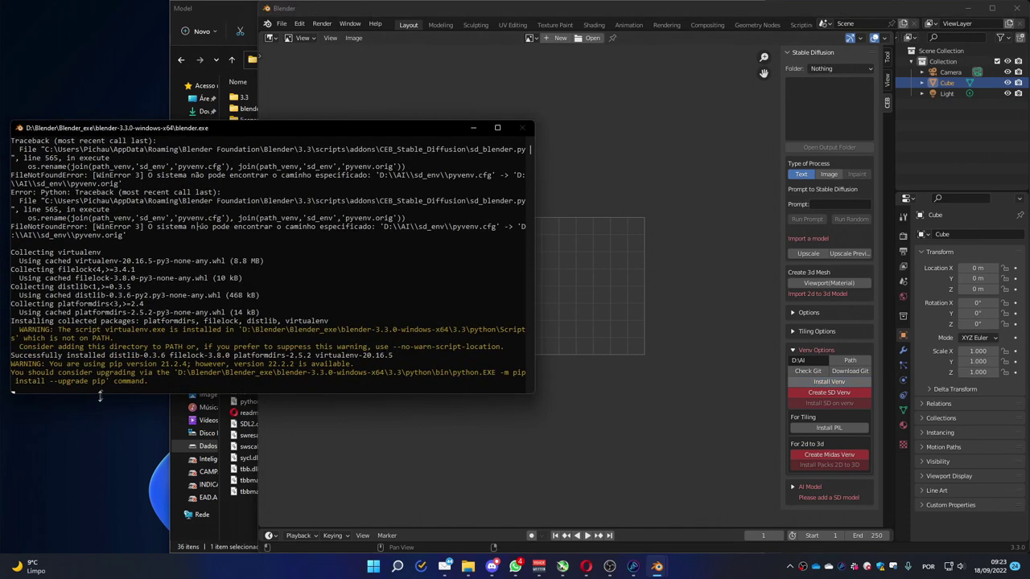
pyautogui.click(829, 394)
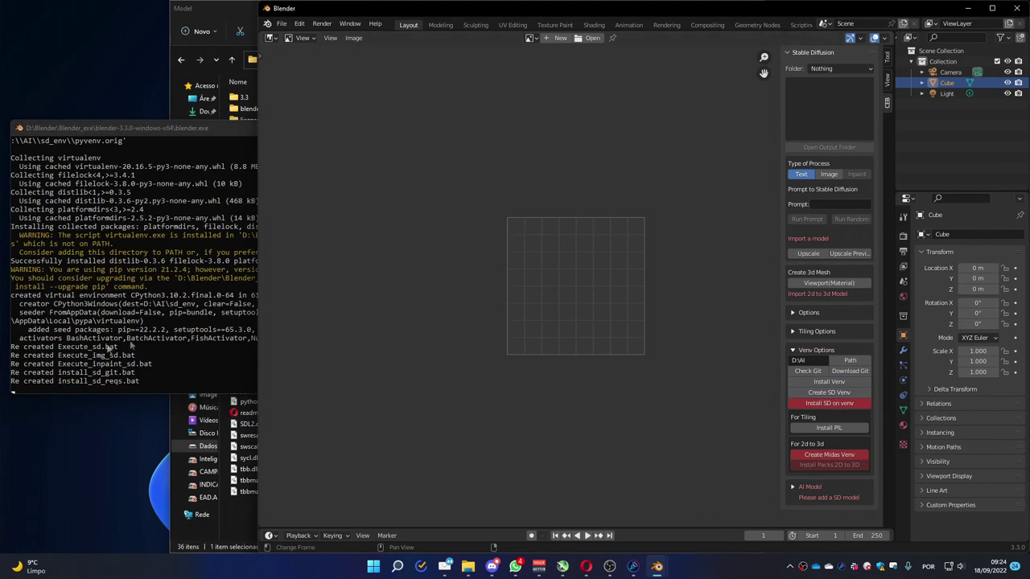
# Run Install SD on venv, then abort it with Ctrl+C once it fails on missing git
pyautogui.click(821, 404)
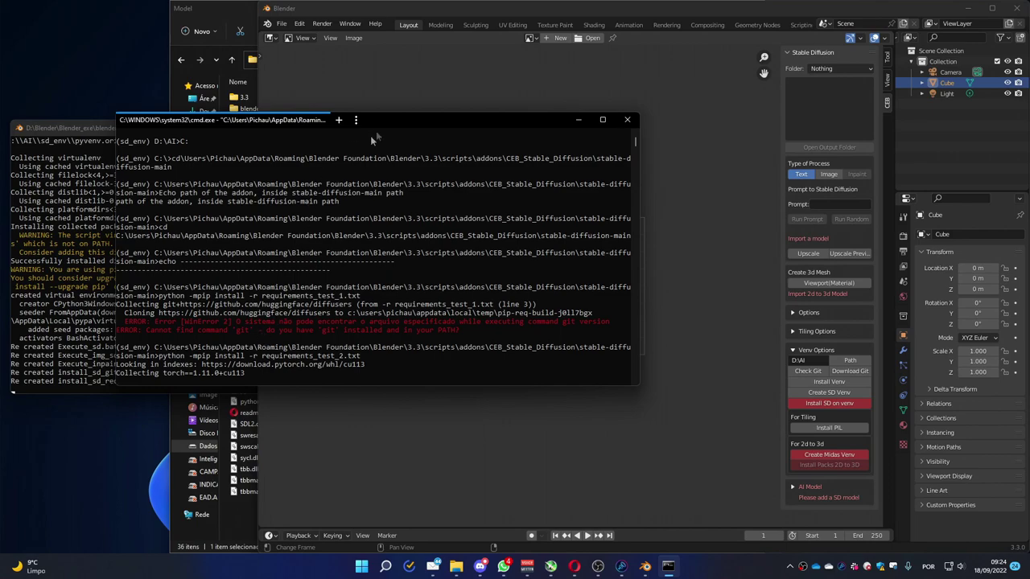
pyautogui.moveTo(395, 122); pyautogui.dragTo(326, 226)
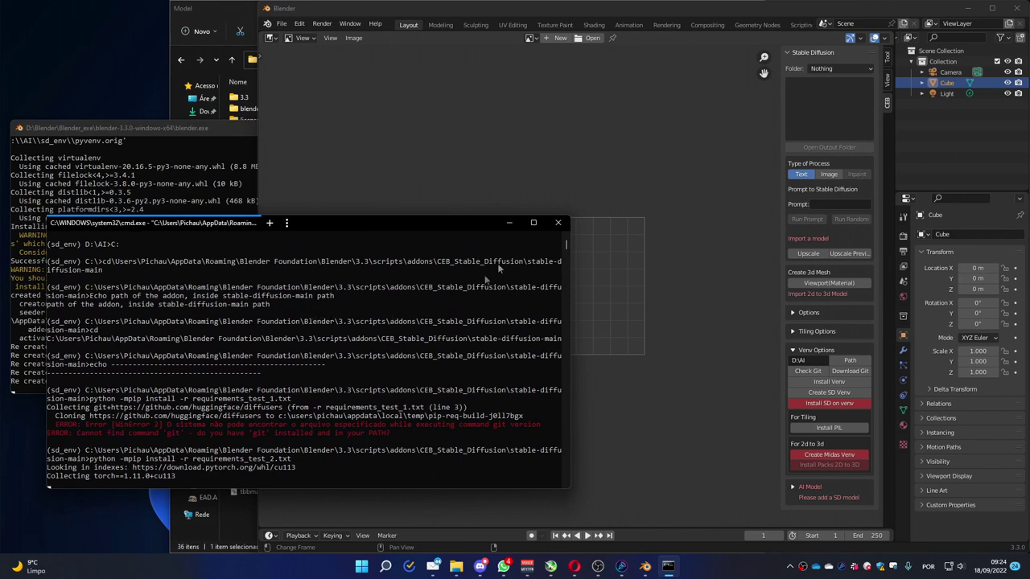
pyautogui.hotkey('ctrl', 'c')
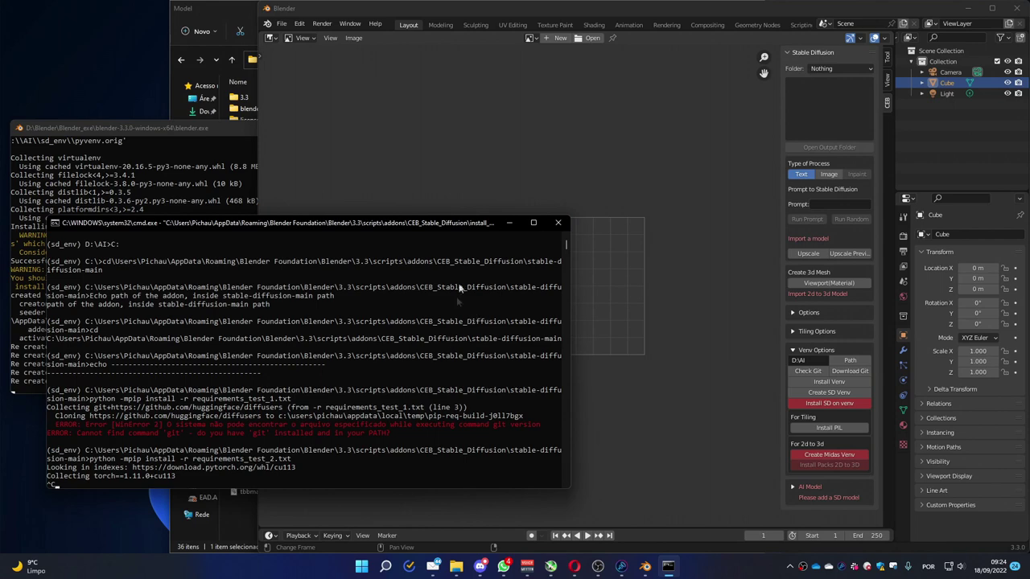
pyautogui.moveTo(457, 226); pyautogui.dragTo(445, 233)
pyautogui.click(518, 7)
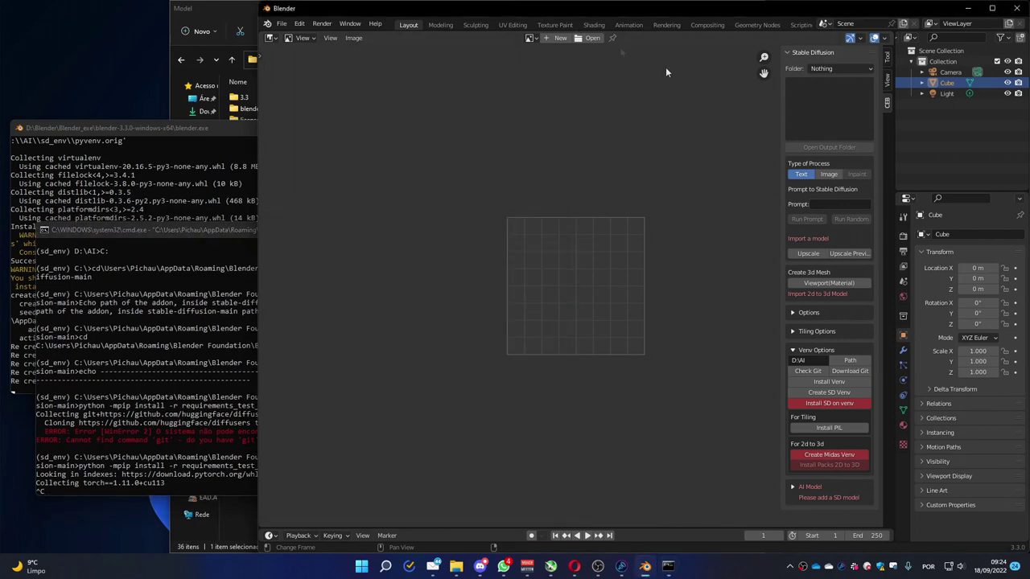
# Run Check Git and read the console reporting 'git' is not recognized
pyautogui.click(808, 374)
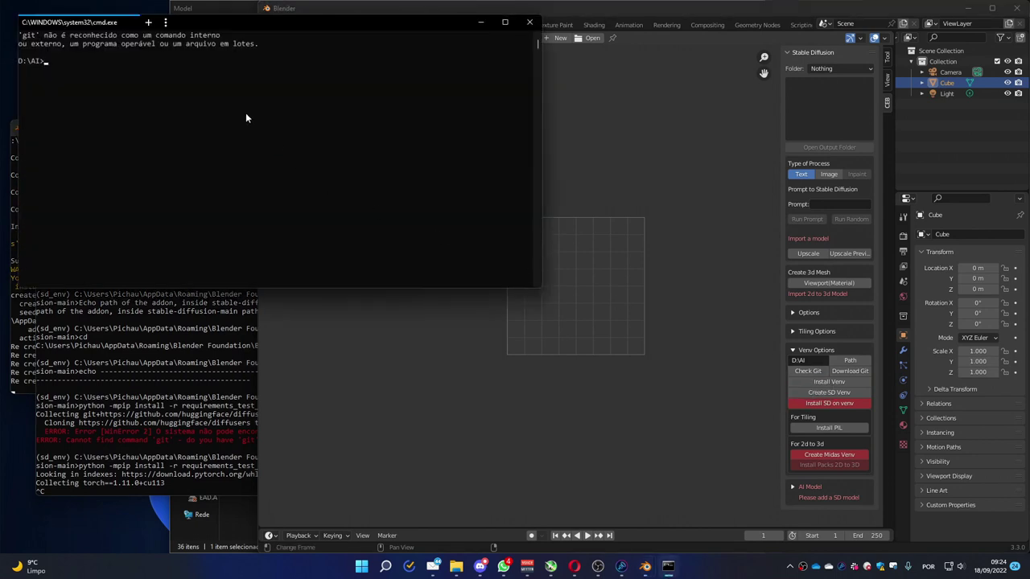
pyautogui.moveTo(186, 26); pyautogui.dragTo(218, 57)
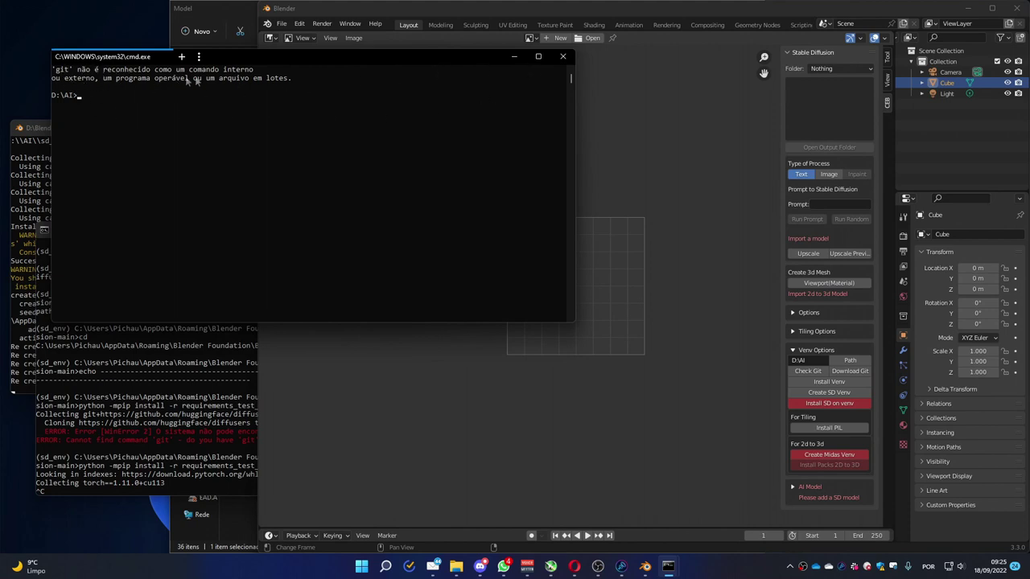
# Download the 64-bit Git-2.37.3-64-bit.exe installer from git-scm.com into D:\Downloads
pyautogui.click(561, 57)
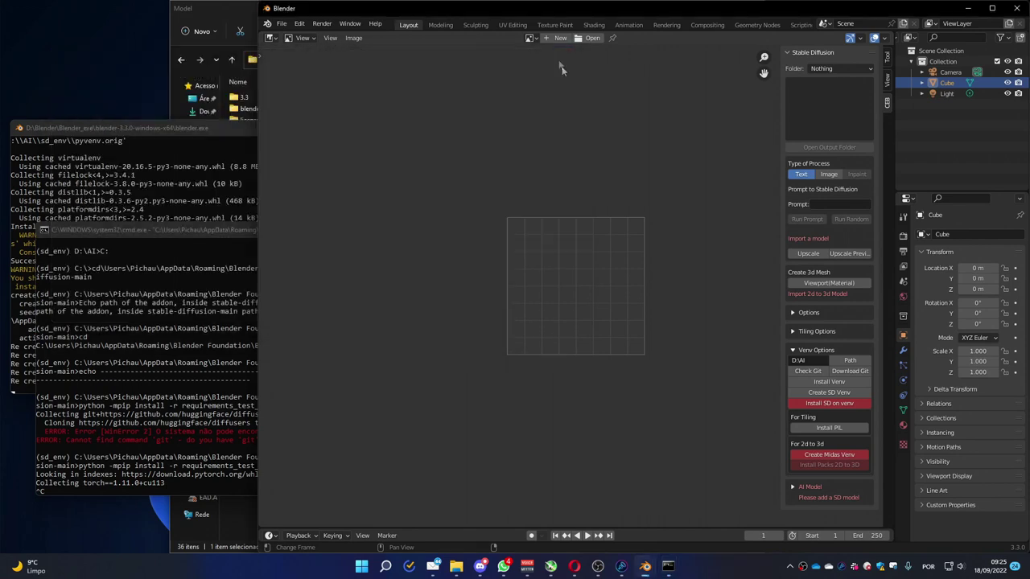
pyautogui.click(846, 372)
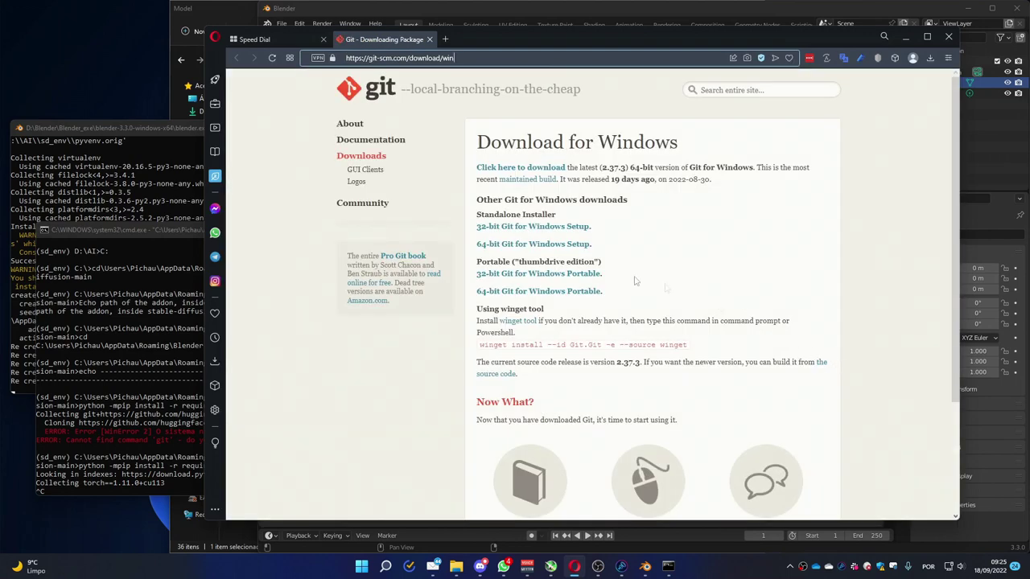
pyautogui.click(545, 246)
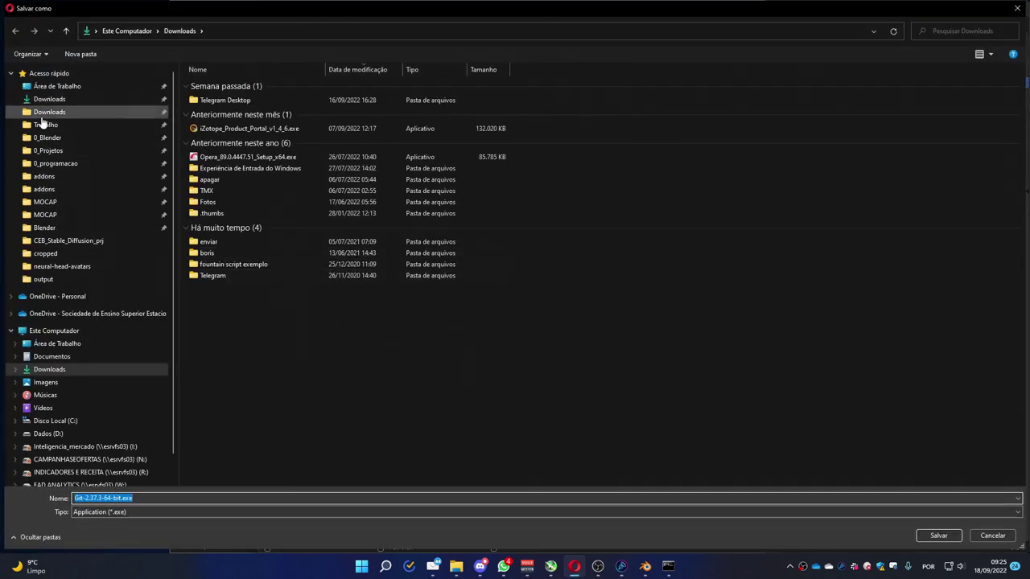
pyautogui.click(47, 114)
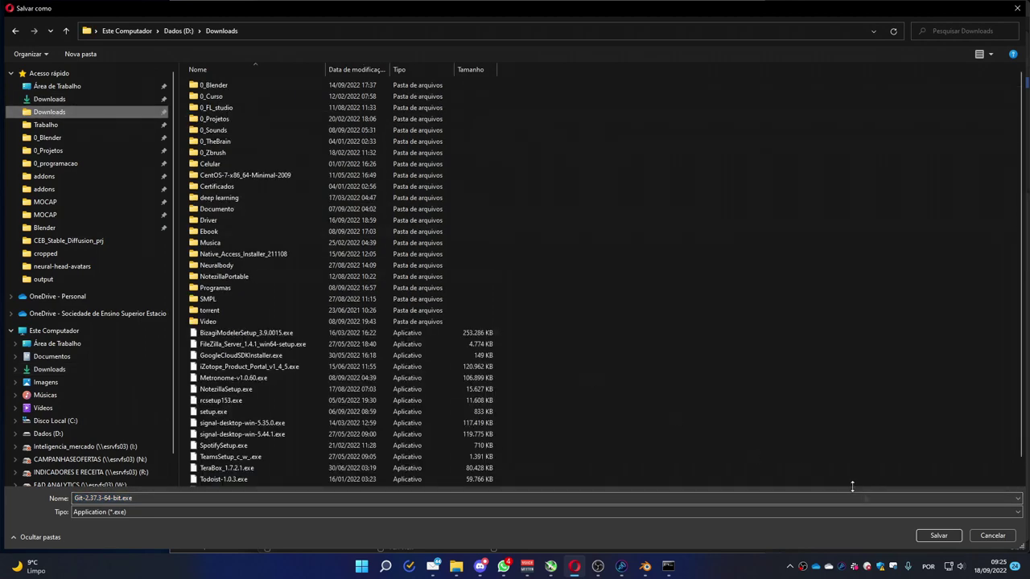
pyautogui.click(934, 536)
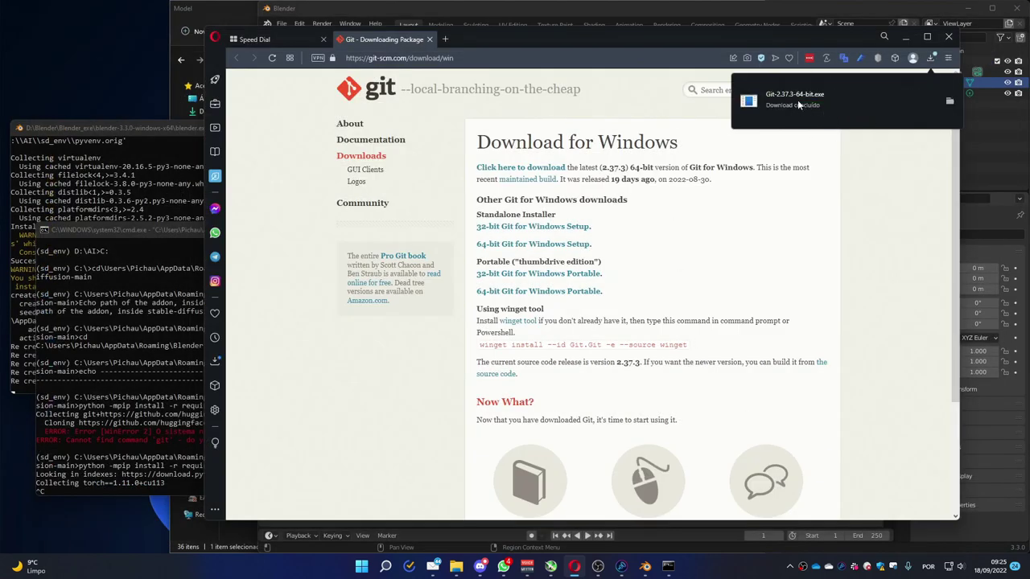
pyautogui.click(797, 100)
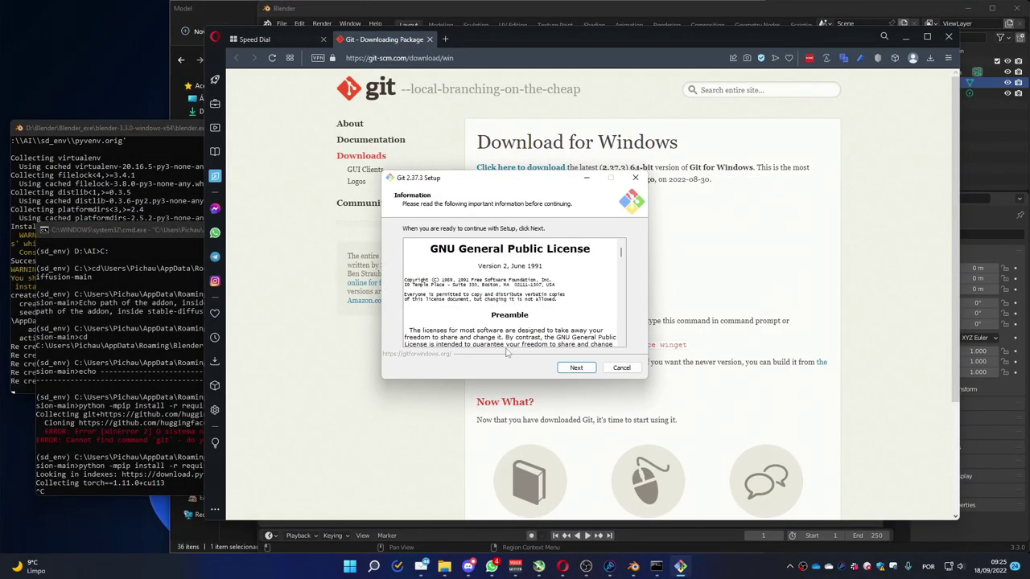
# Accept the Git license and keep the default folder, components, editor, branch name and PATH settings
pyautogui.click(576, 367)
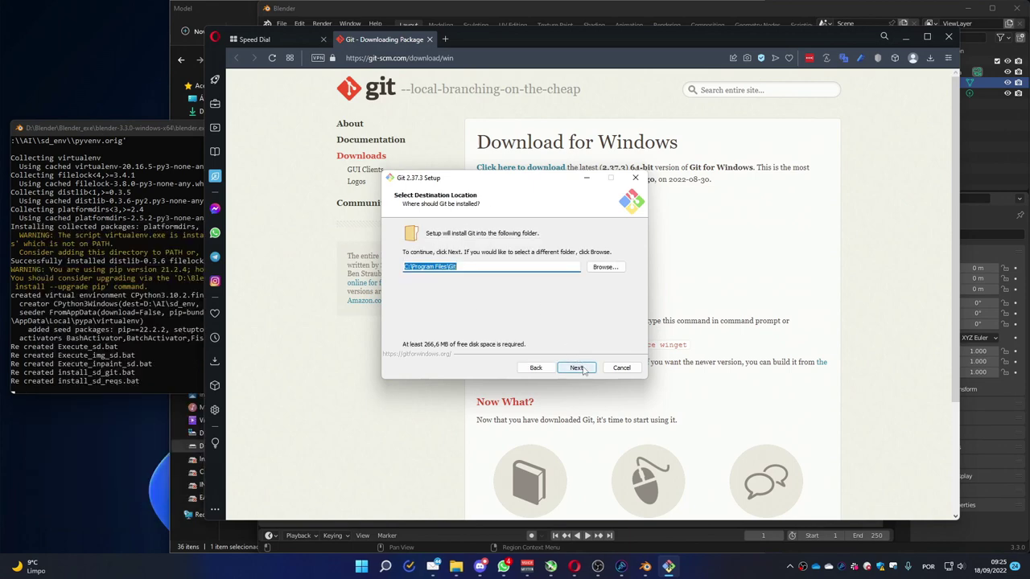
pyautogui.click(580, 368)
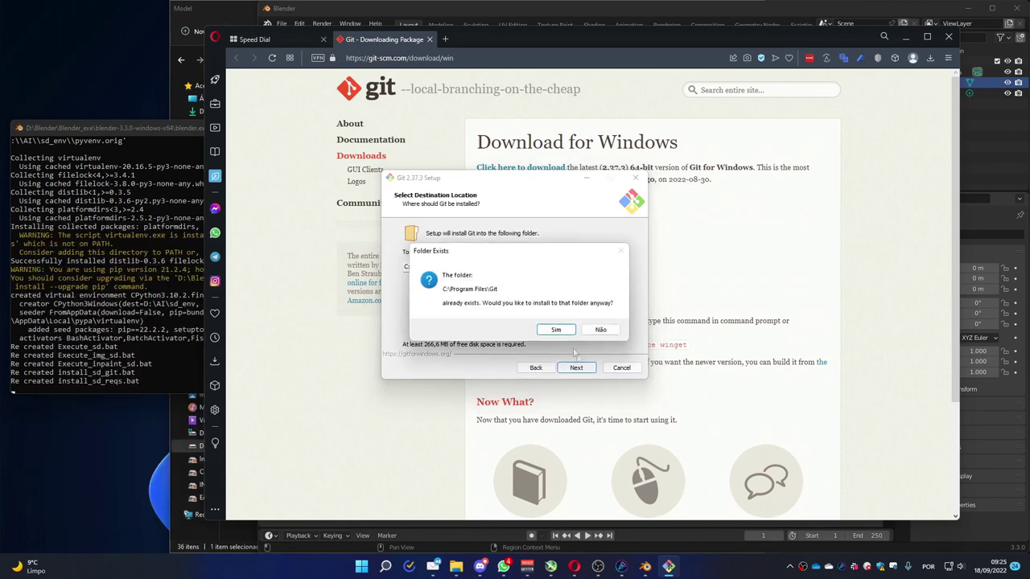
pyautogui.click(556, 330)
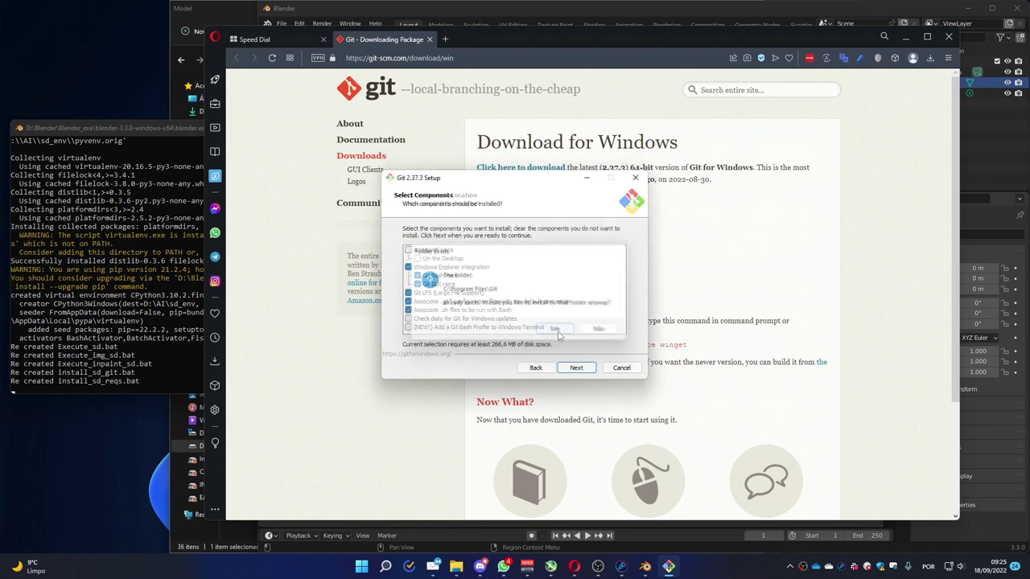
pyautogui.click(575, 368)
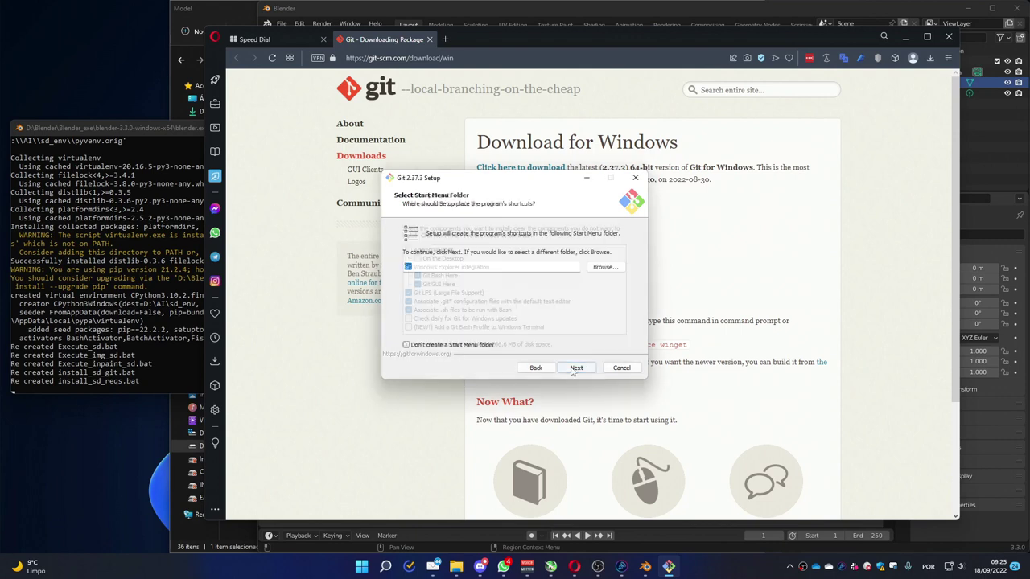
pyautogui.click(576, 368)
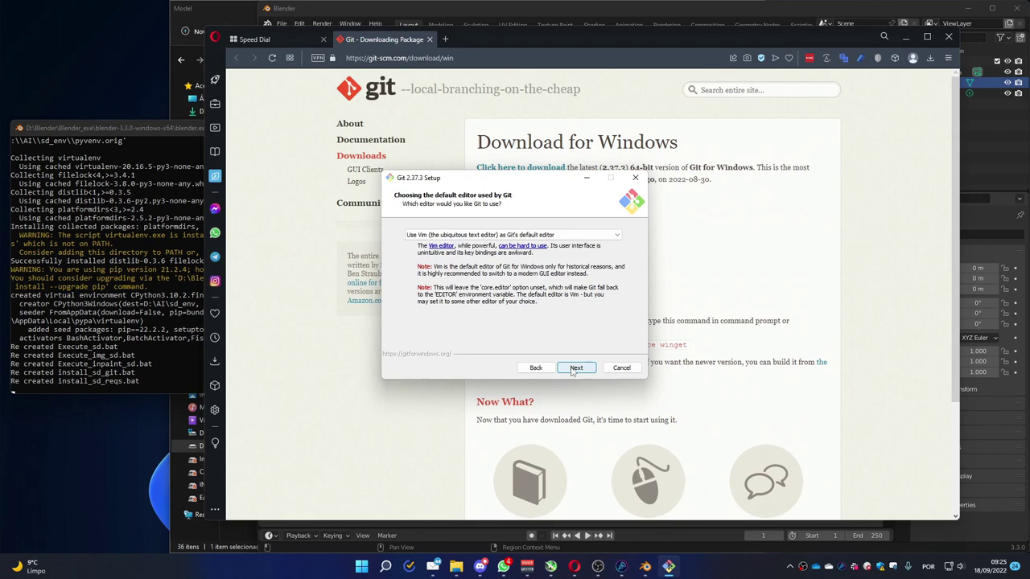
pyautogui.click(575, 368)
pyautogui.click(576, 368)
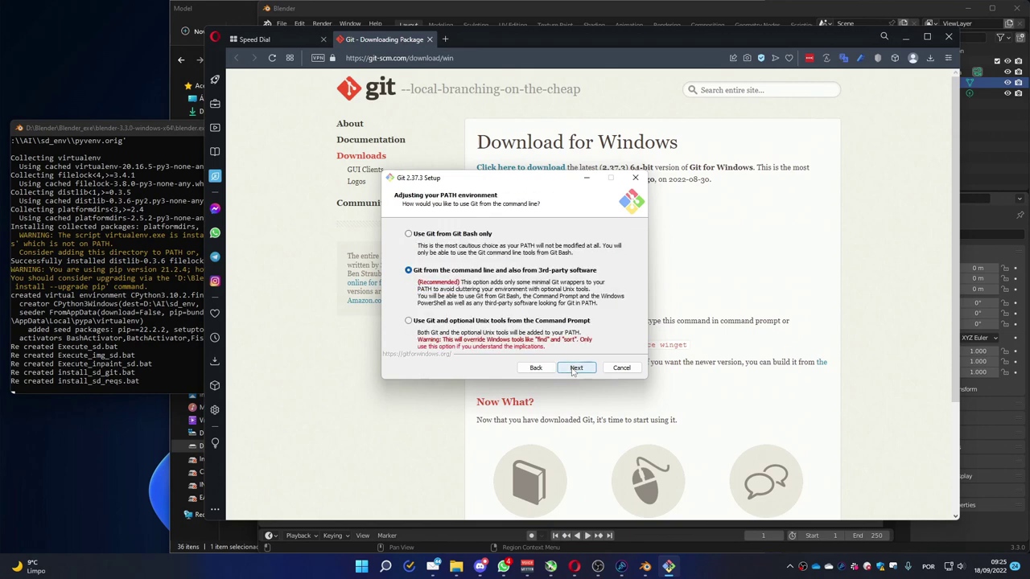
pyautogui.click(575, 367)
# Keep default SSH, HTTPS, line ending, terminal, pull, credential and extra options, then install Git
pyautogui.click(574, 369)
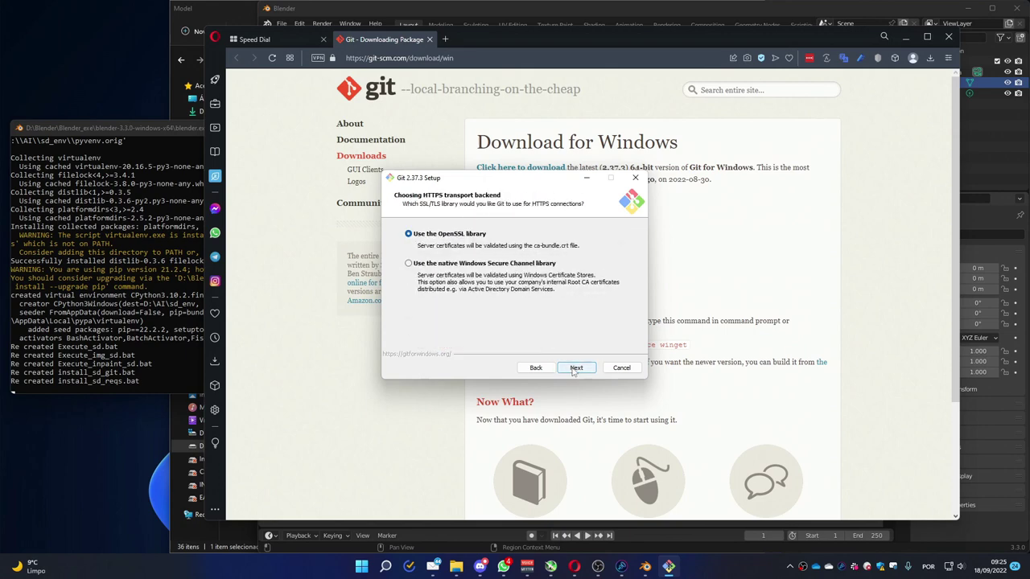
pyautogui.click(575, 368)
pyautogui.click(575, 368)
pyautogui.click(574, 368)
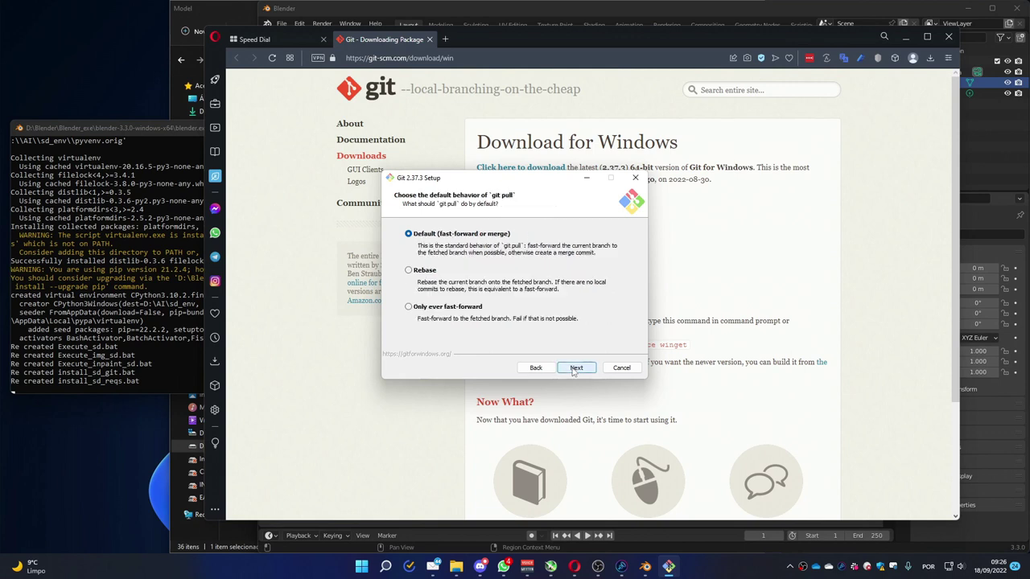
pyautogui.click(574, 368)
pyautogui.click(575, 368)
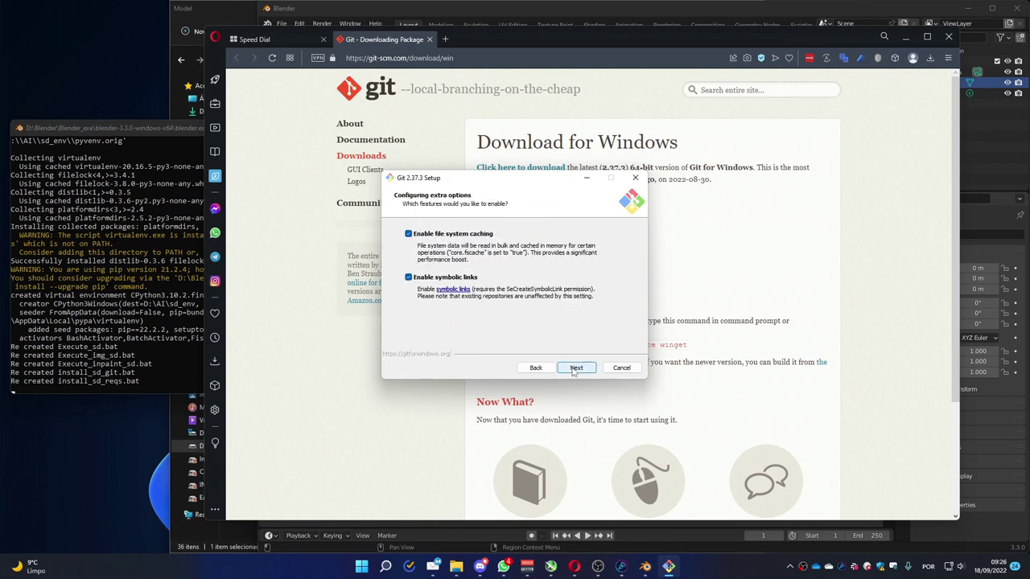
pyautogui.click(575, 369)
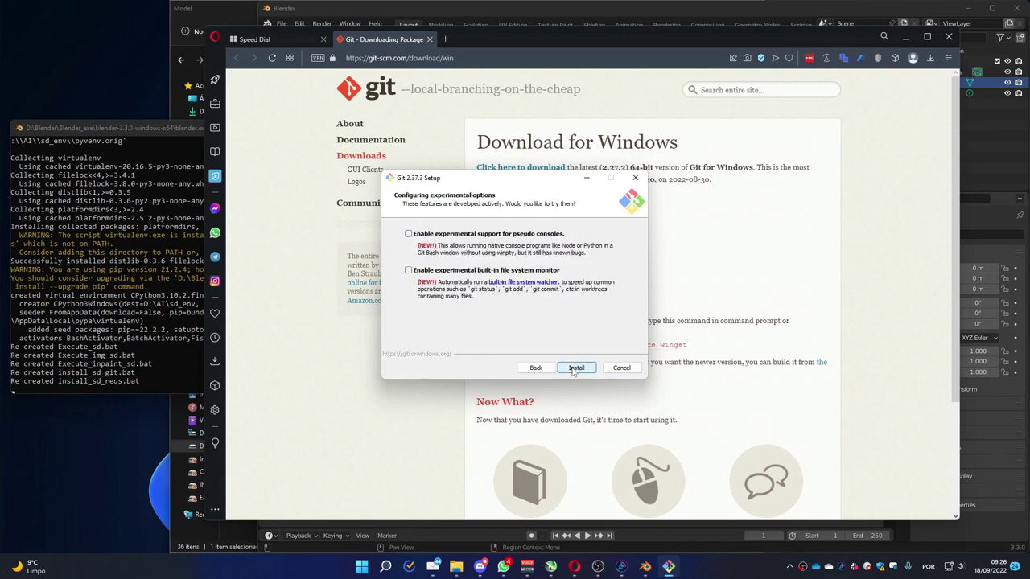
pyautogui.click(576, 369)
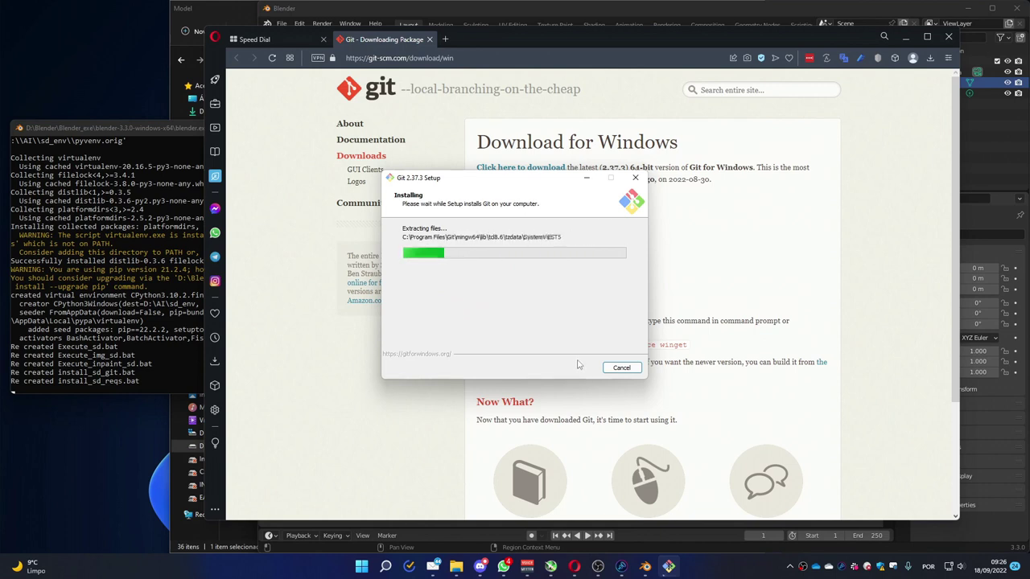
pyautogui.click(906, 37)
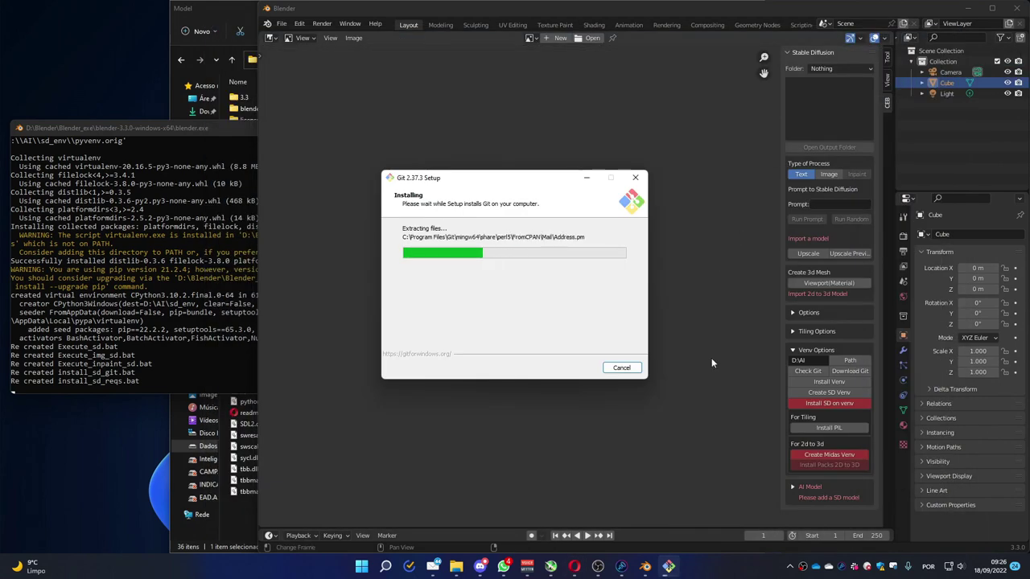
# Let Git 2.37.3 finish installing, untick View Release Notes, and close the installer
pyautogui.click(202, 131)
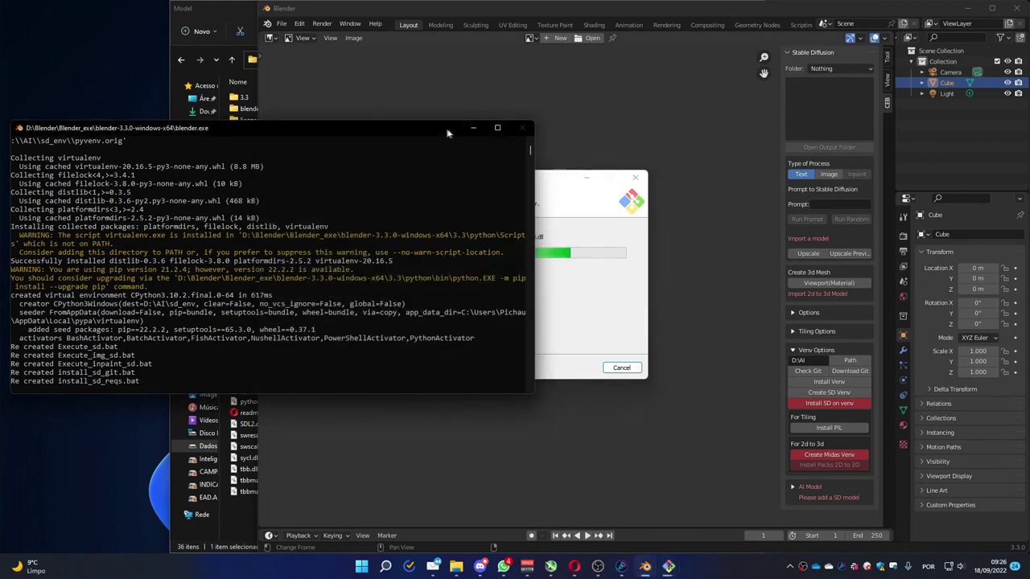
pyautogui.click(562, 181)
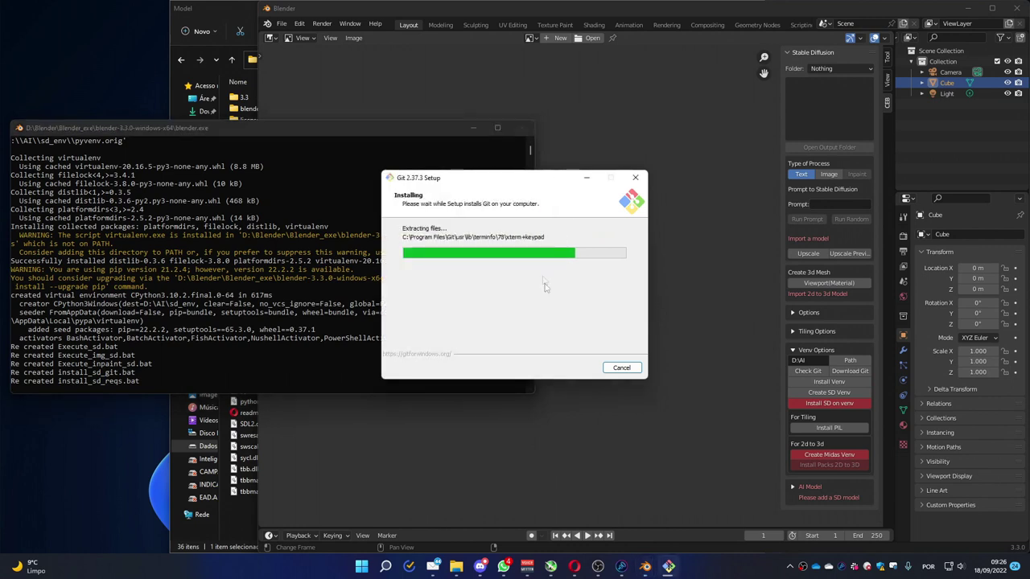
pyautogui.click(461, 11)
pyautogui.click(669, 567)
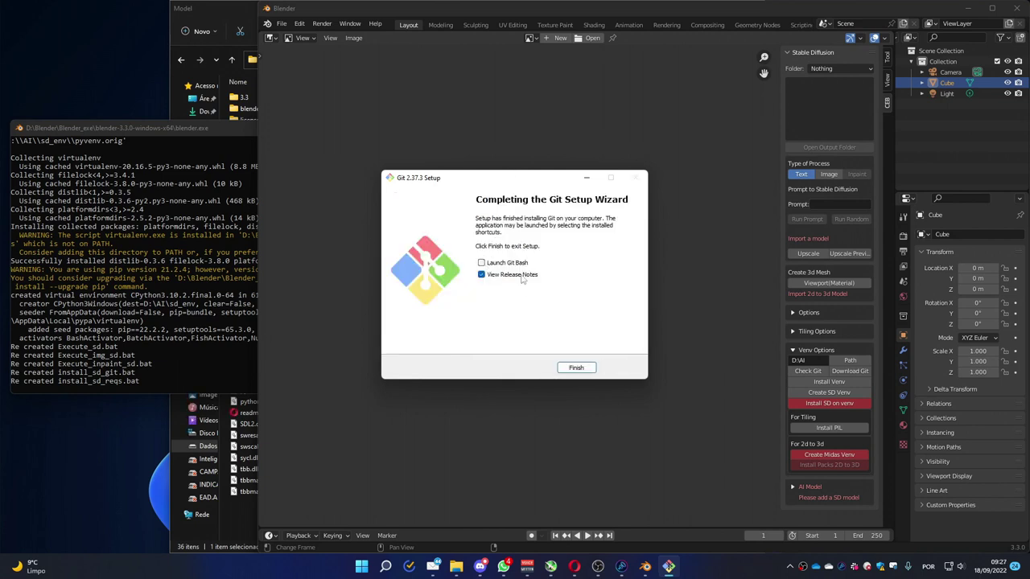
pyautogui.click(482, 275)
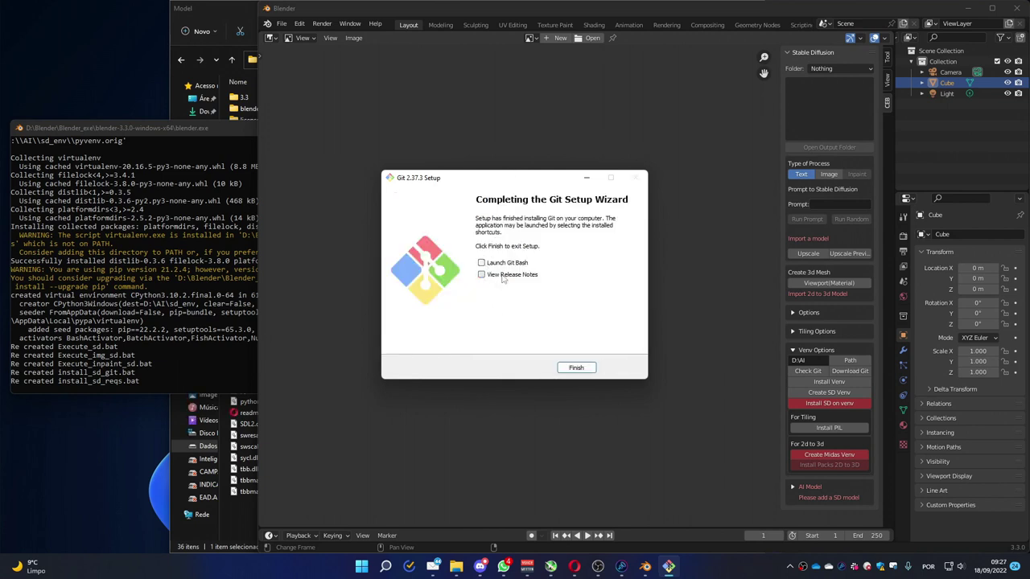
pyautogui.click(576, 367)
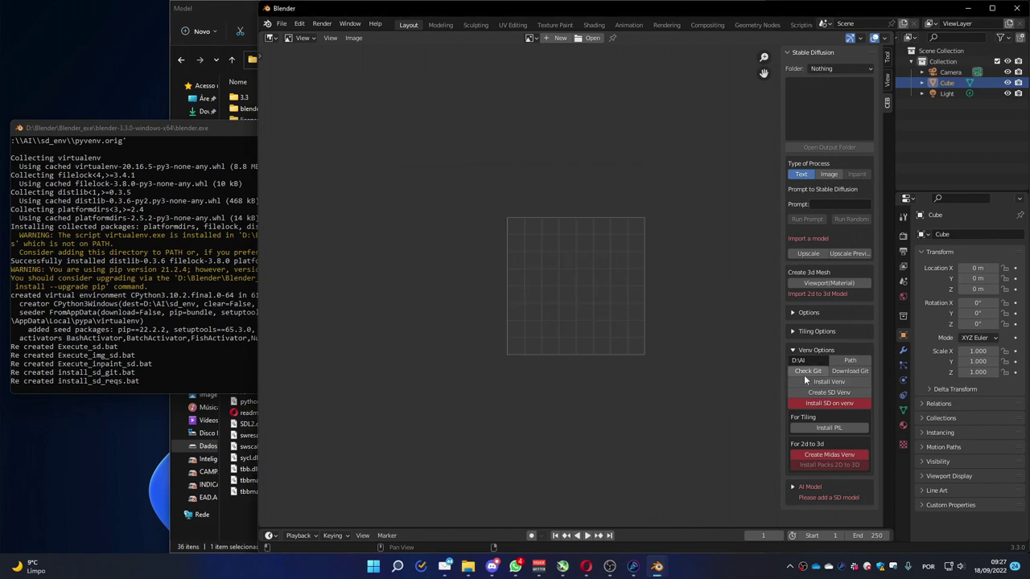
# Run Check Git, close the error console, and quit Blender without saving
pyautogui.click(811, 372)
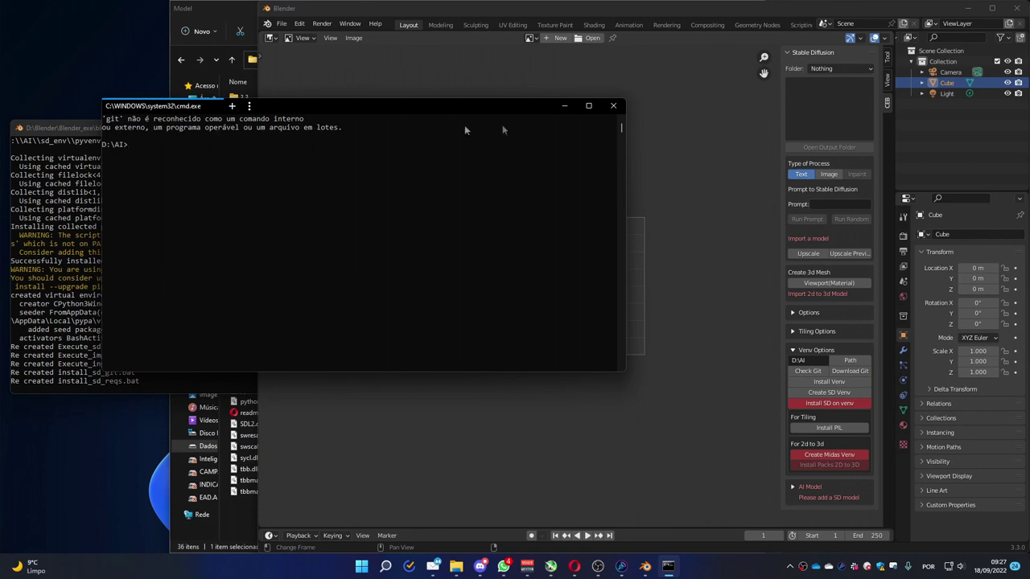
pyautogui.click(614, 107)
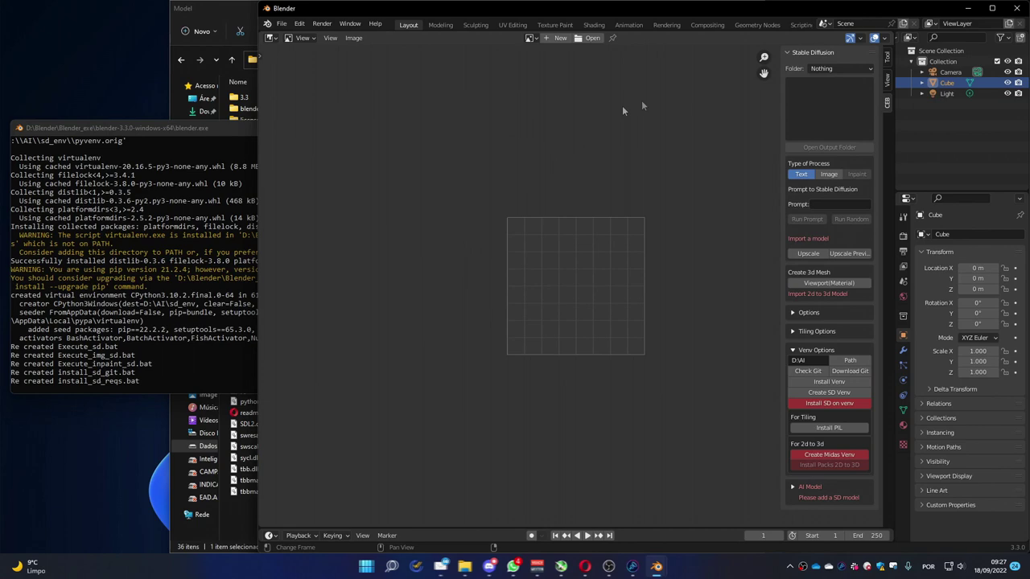
pyautogui.click(1016, 10)
pyautogui.click(660, 305)
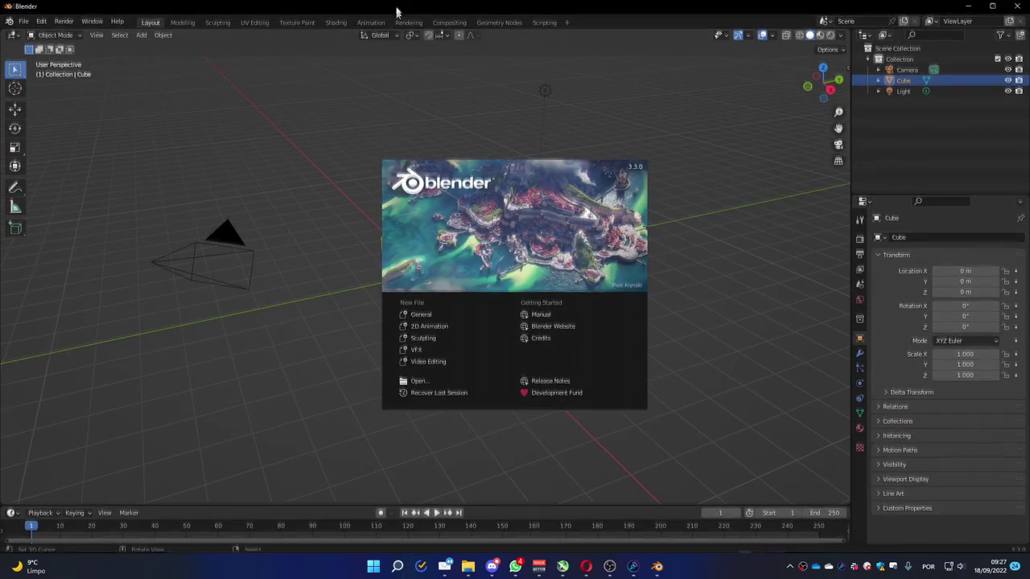
# Dismiss the splash screen and show Blender's system console beside the Blender window
pyautogui.moveTo(398, 8); pyautogui.dragTo(958, 505)
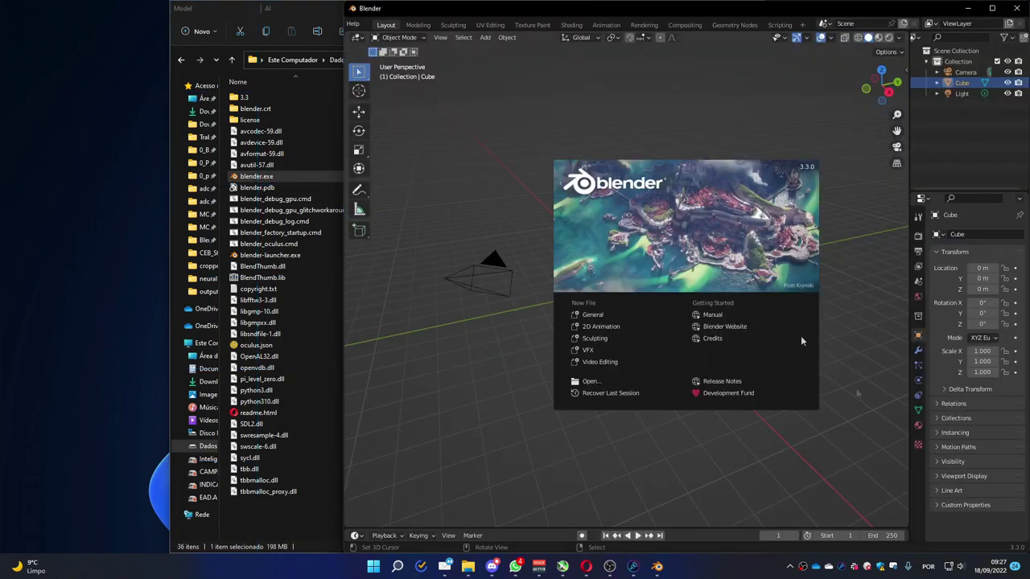
pyautogui.click(437, 35)
pyautogui.click(436, 23)
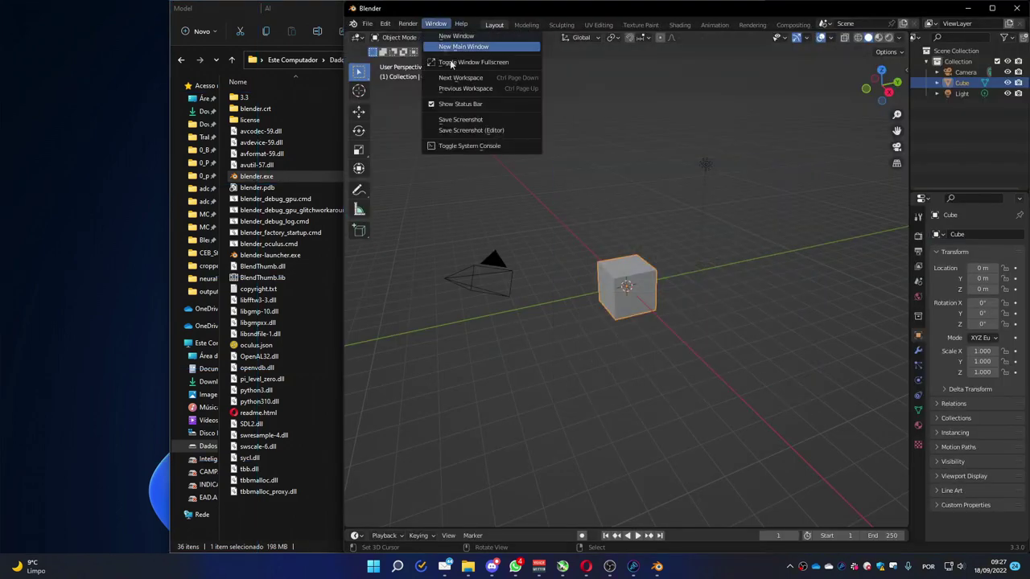
pyautogui.click(465, 146)
pyautogui.moveTo(462, 120); pyautogui.dragTo(432, 119)
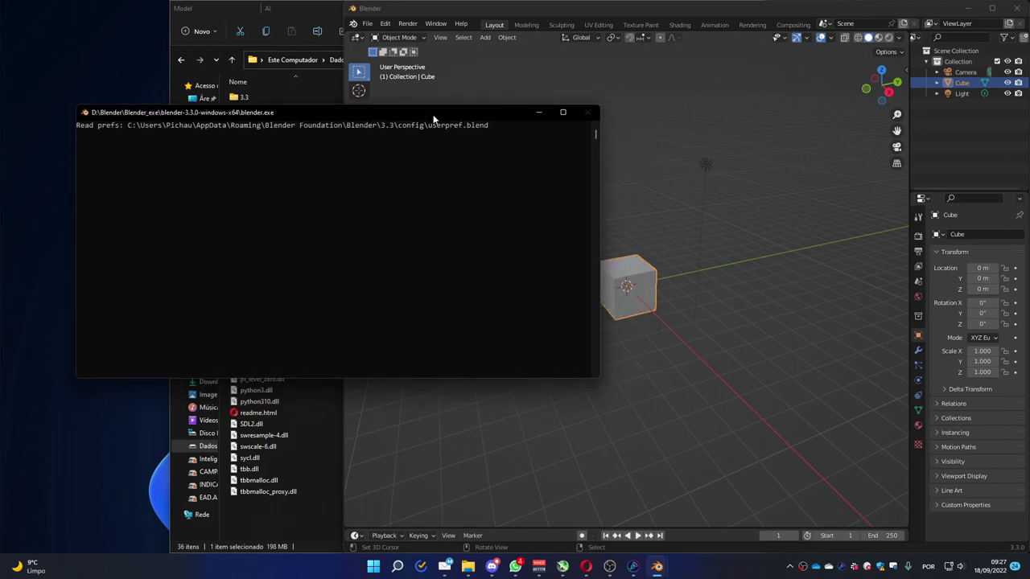
pyautogui.click(459, 66)
# Turn the 3D viewport into an Image Editor and show the CEB sidebar panel
pyautogui.click(359, 38)
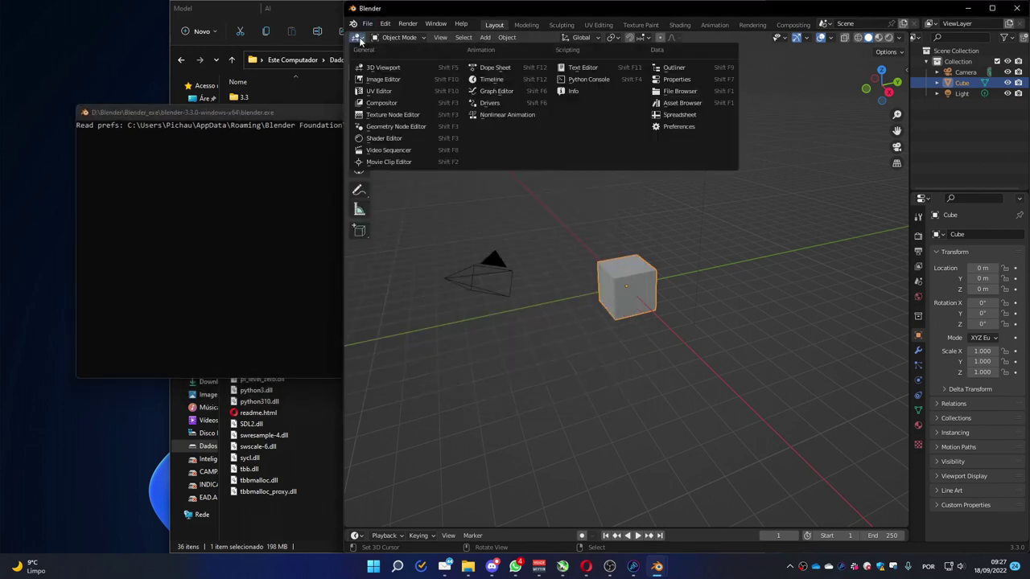
pyautogui.click(378, 85)
pyautogui.press('n')
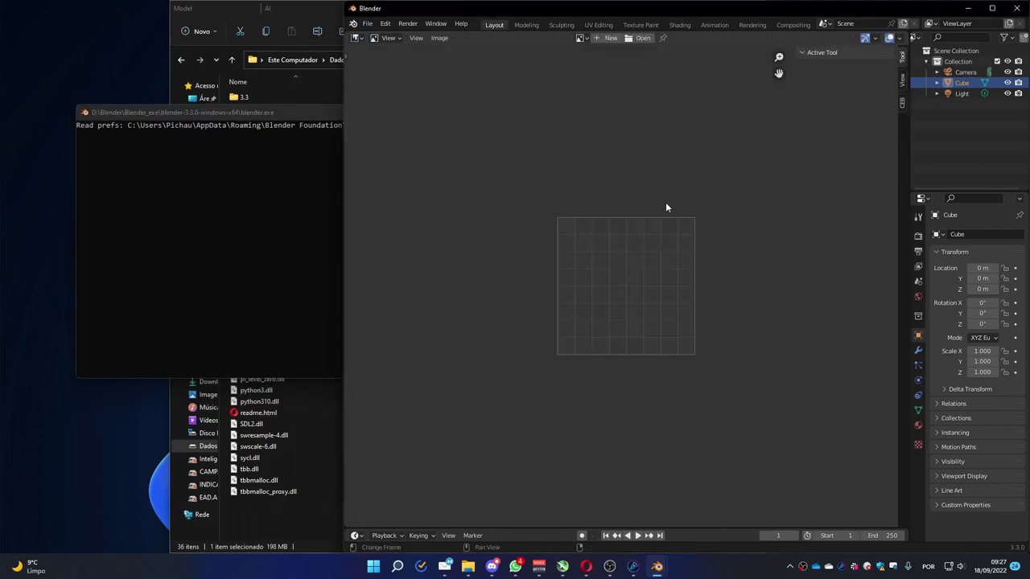
pyautogui.click(902, 102)
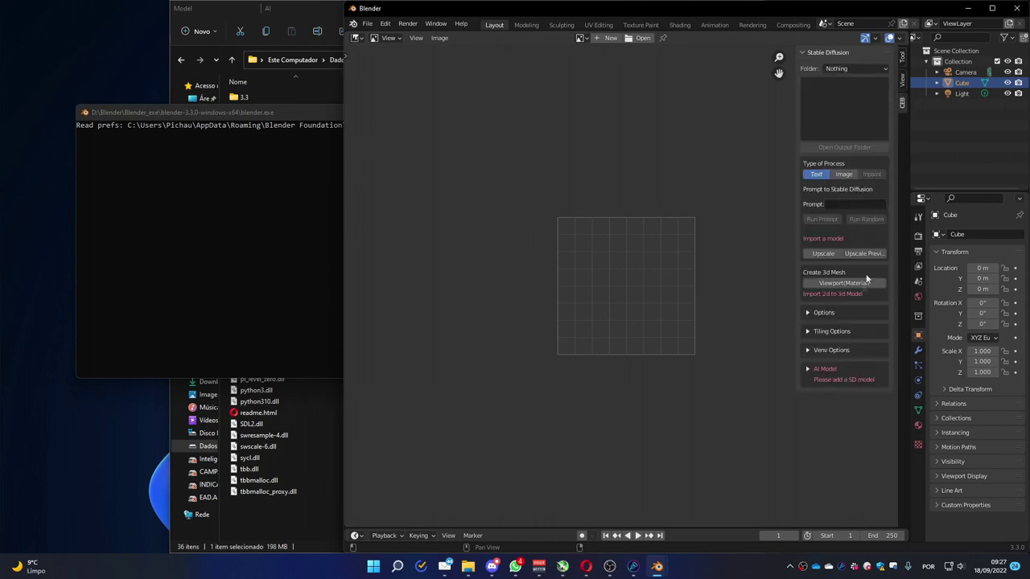
# In Venv Options, confirm Git 2.37.3 is detected and start Install SD on venv
pyautogui.click(810, 351)
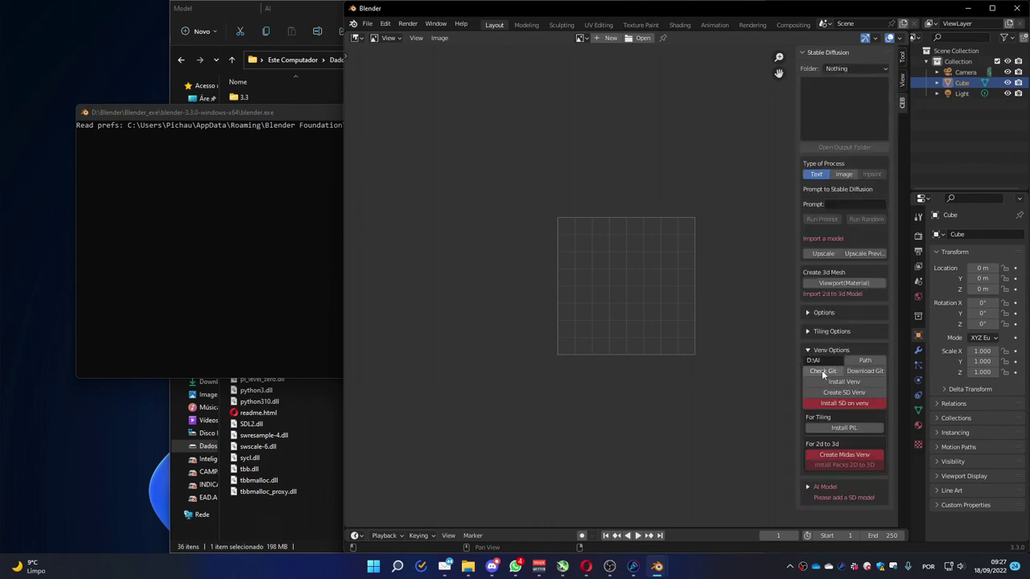
pyautogui.click(821, 372)
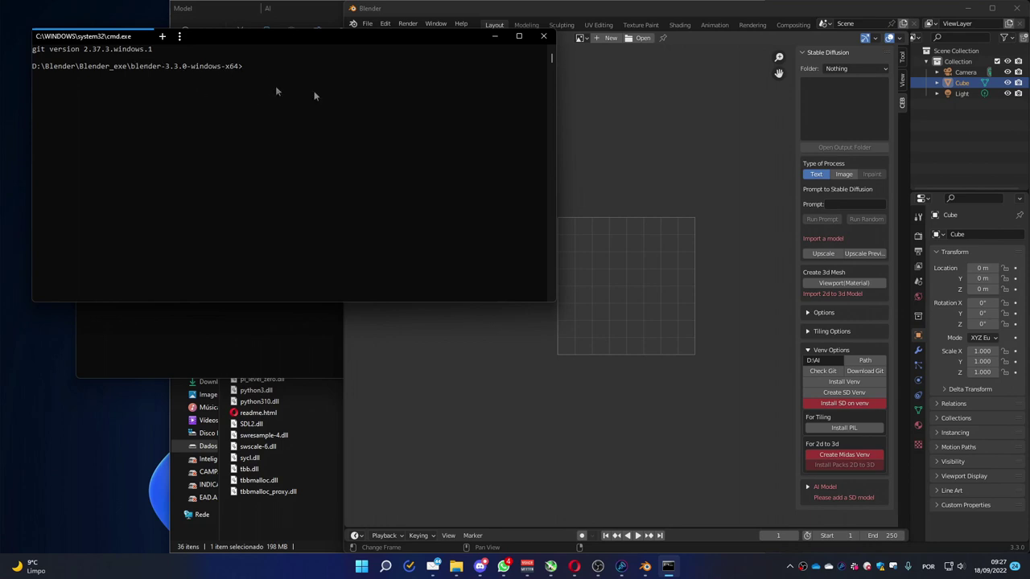
pyautogui.click(541, 38)
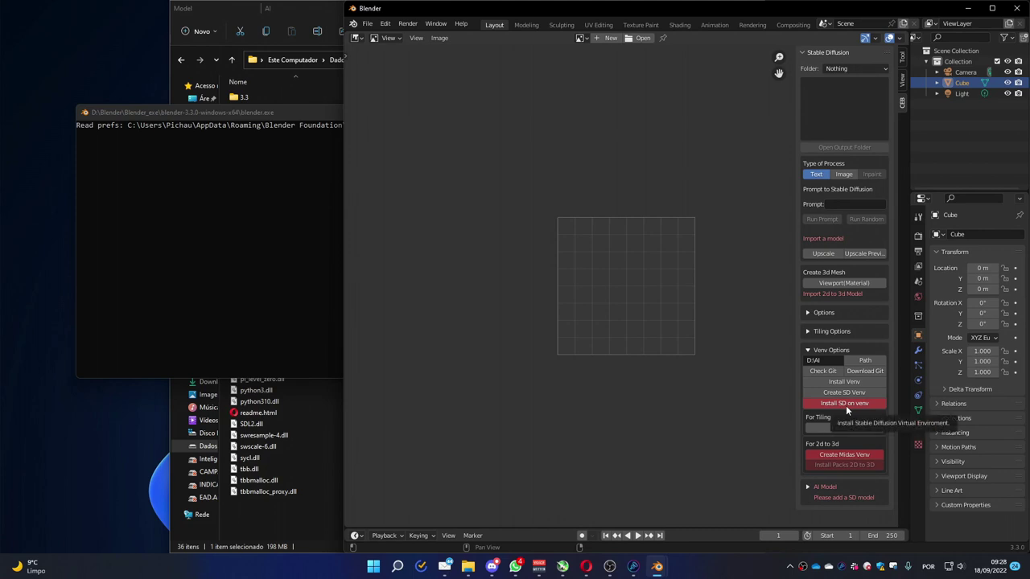
pyautogui.click(846, 406)
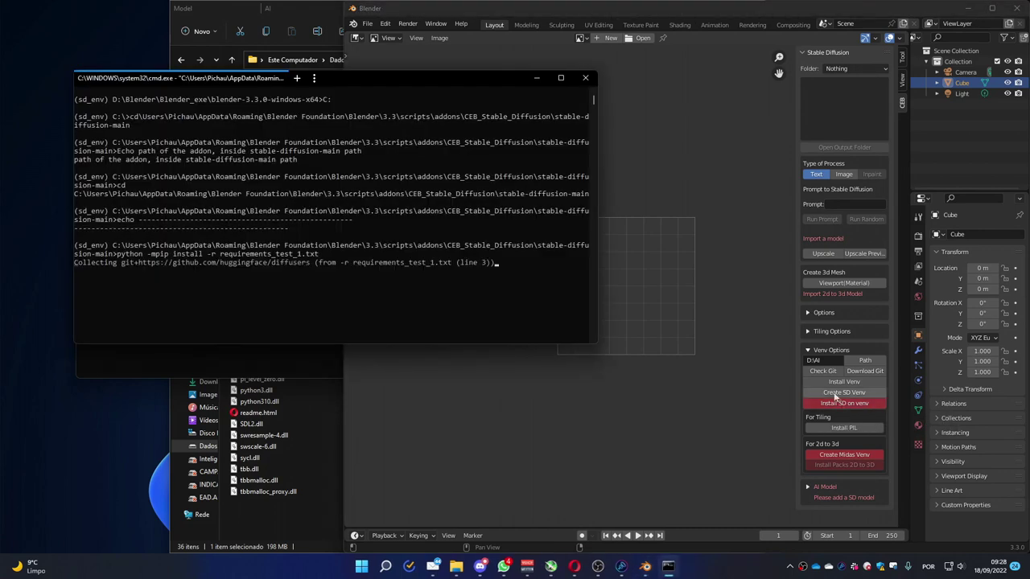
# Wait for the venv install of torch 1.11.0+cu113 and torchvision 0.12.0+cu113 to finish
pyautogui.moveTo(454, 77); pyautogui.dragTo(412, 79)
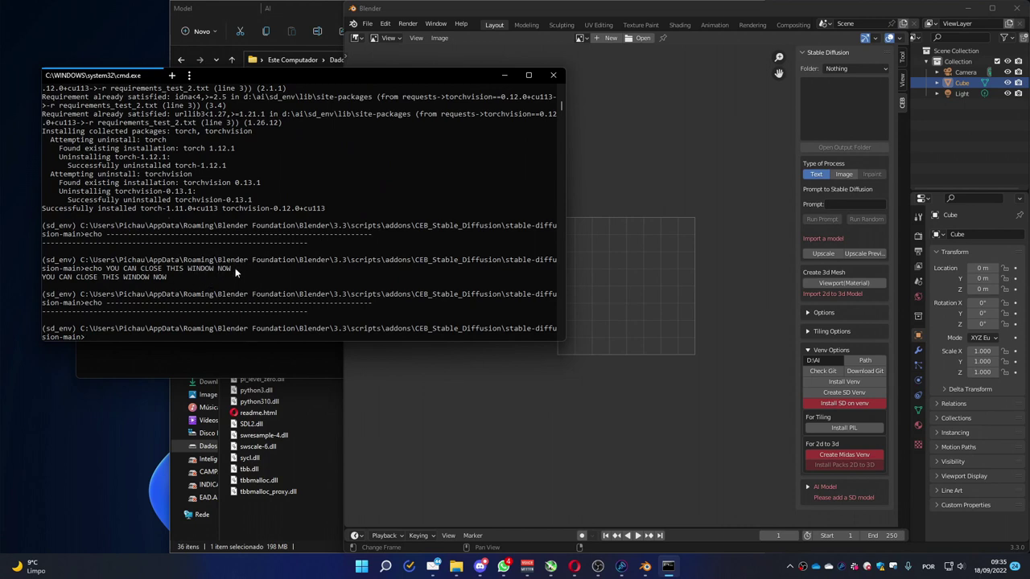
pyautogui.moveTo(239, 271); pyautogui.dragTo(108, 273)
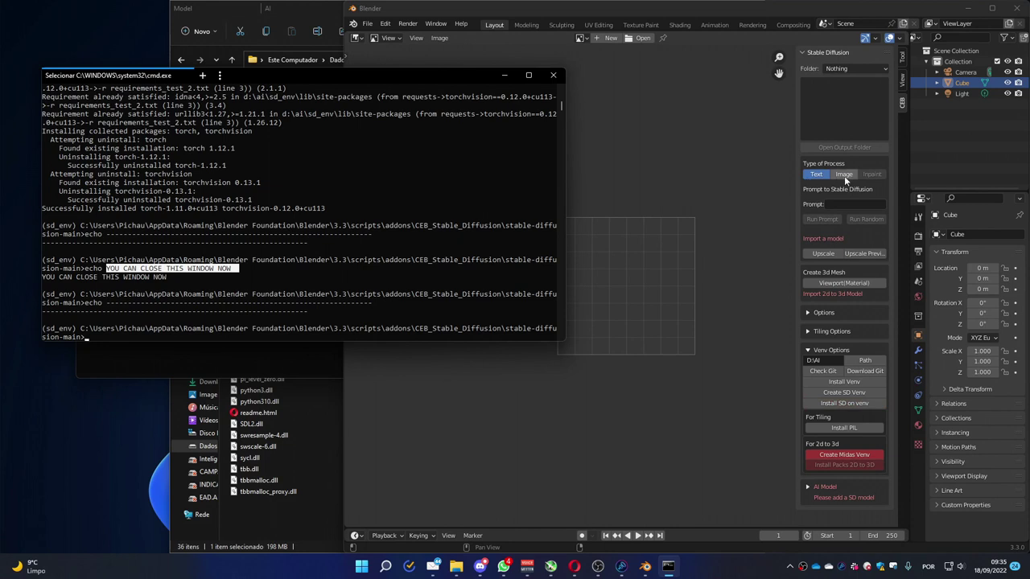
# Close the finished install console and expand the AI Model subpanel in the CEB sidebar
pyautogui.click(553, 76)
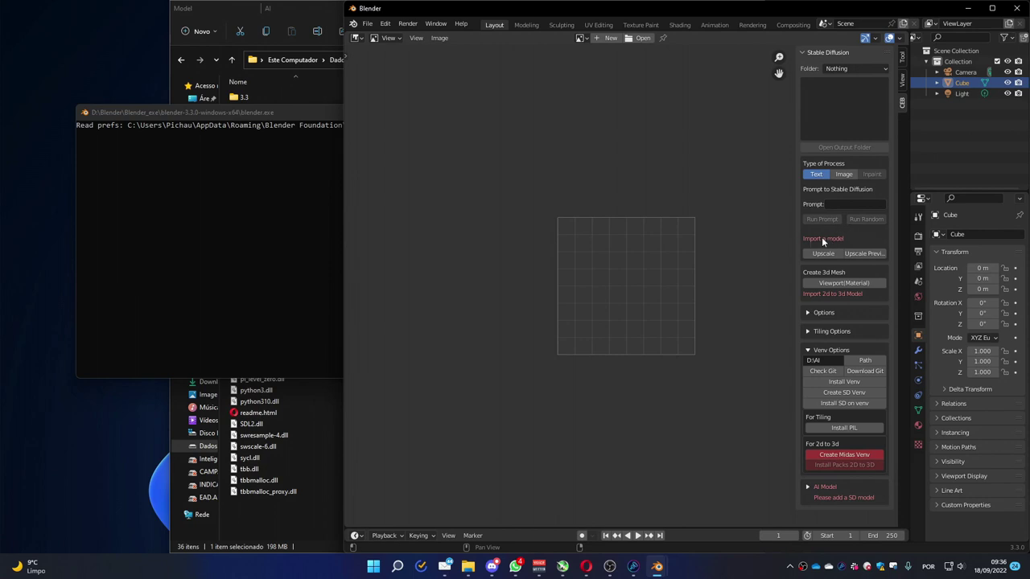
pyautogui.click(808, 488)
pyautogui.scroll(-1, 814, 488)
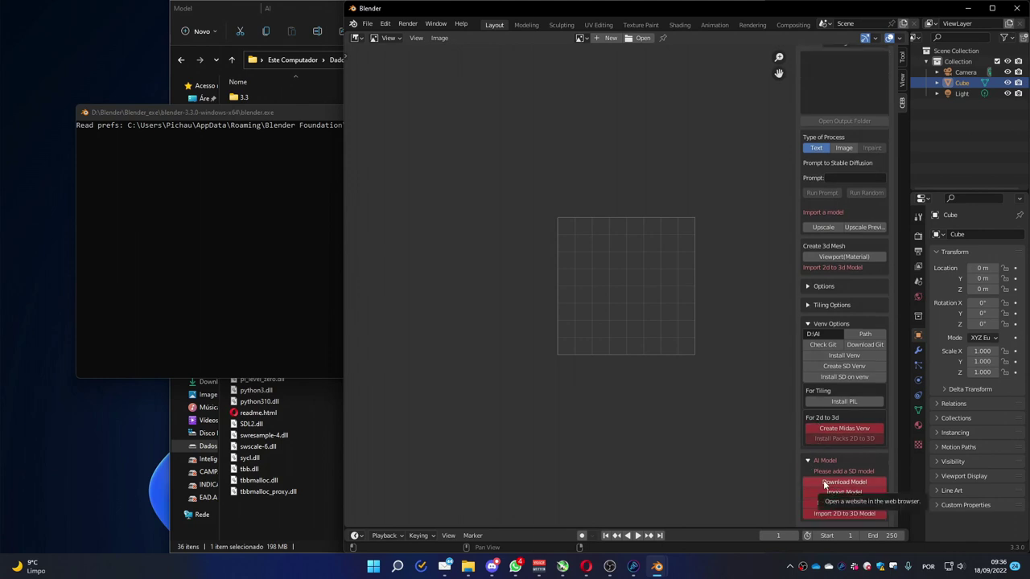
# Open the CompVis stable-diffusion-v-1-4-original Hugging Face page, then return to Blender
pyautogui.click(827, 481)
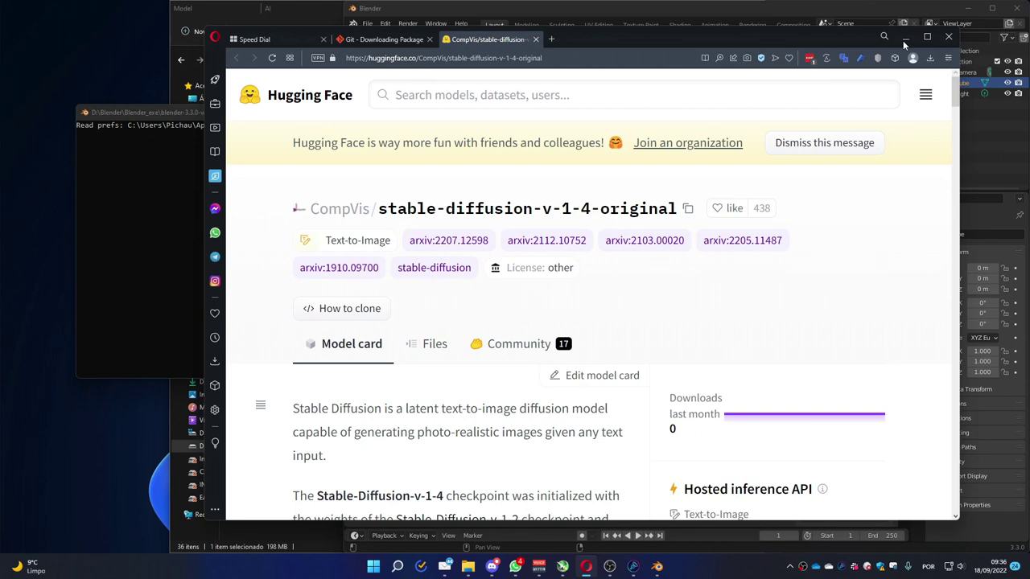
pyautogui.click(905, 39)
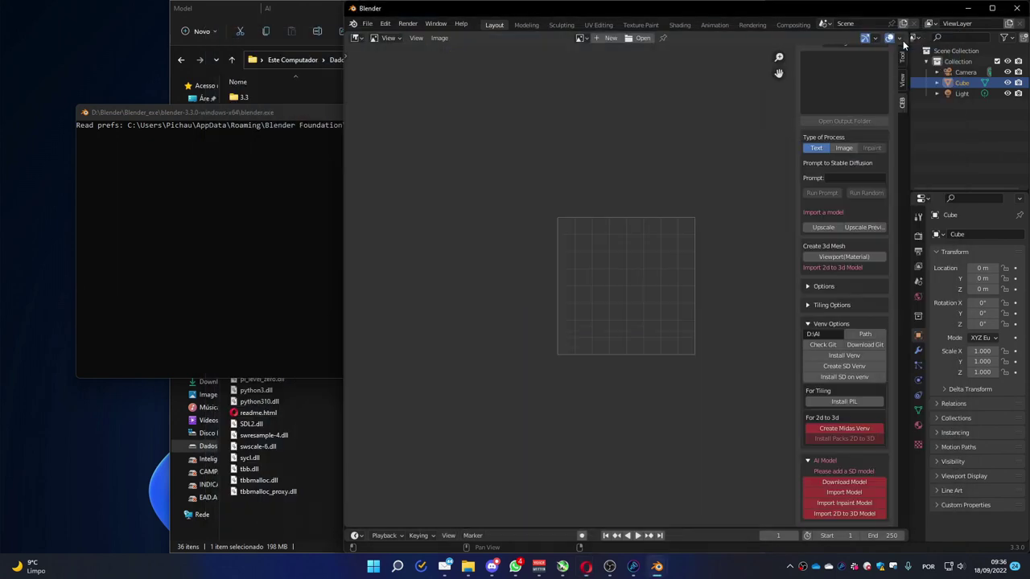
# Import sd-v1-4.ckpt from the CEB_Stable_Diffusion_prj Model folder
pyautogui.click(843, 493)
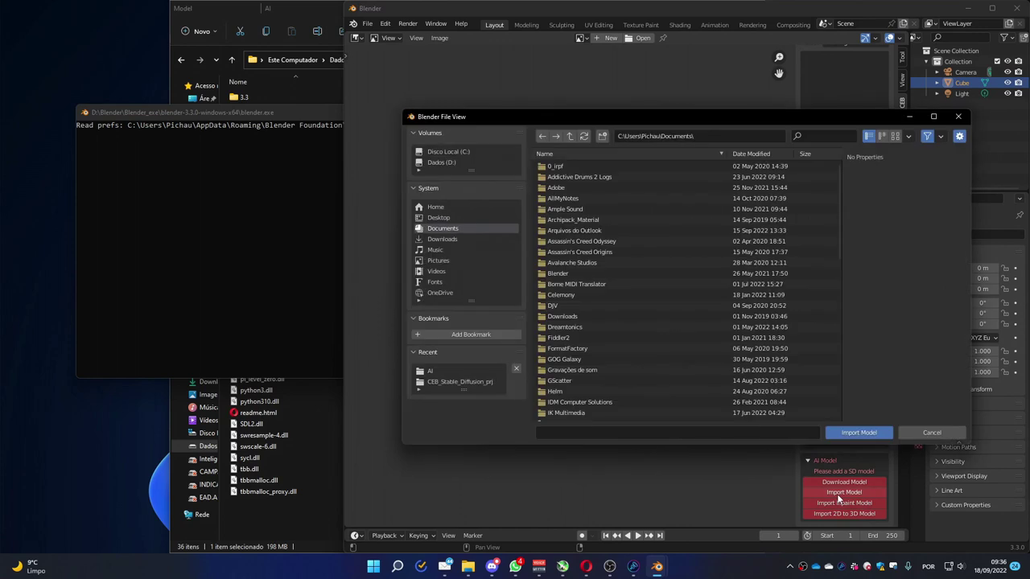
pyautogui.click(460, 383)
pyautogui.doubleClick(555, 177)
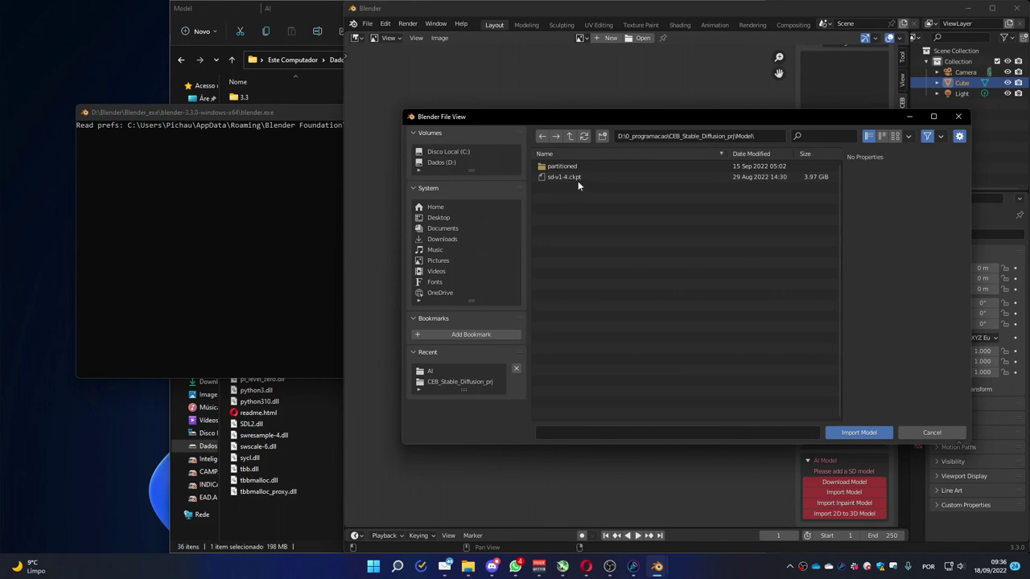
pyautogui.click(576, 181)
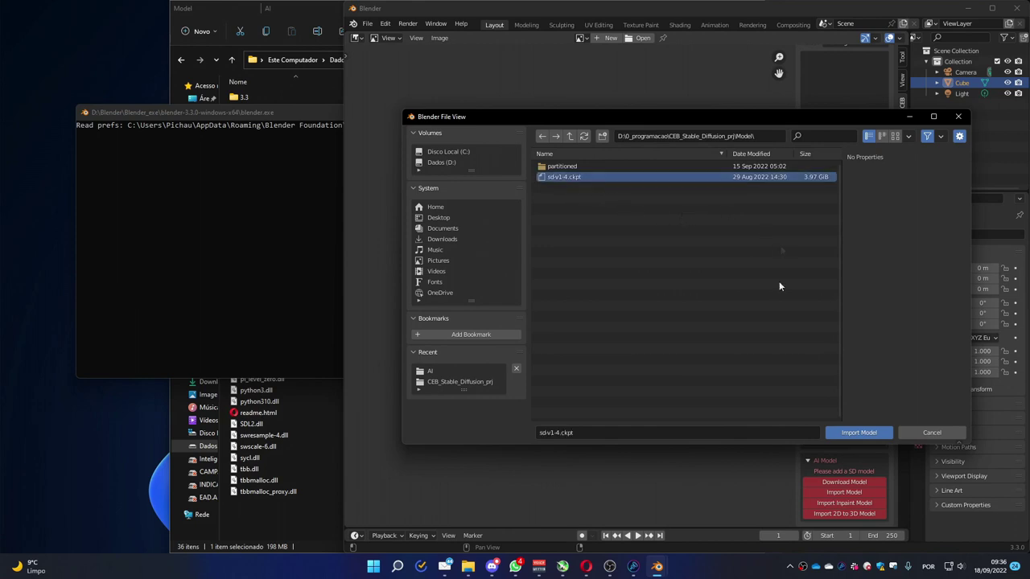
pyautogui.click(849, 432)
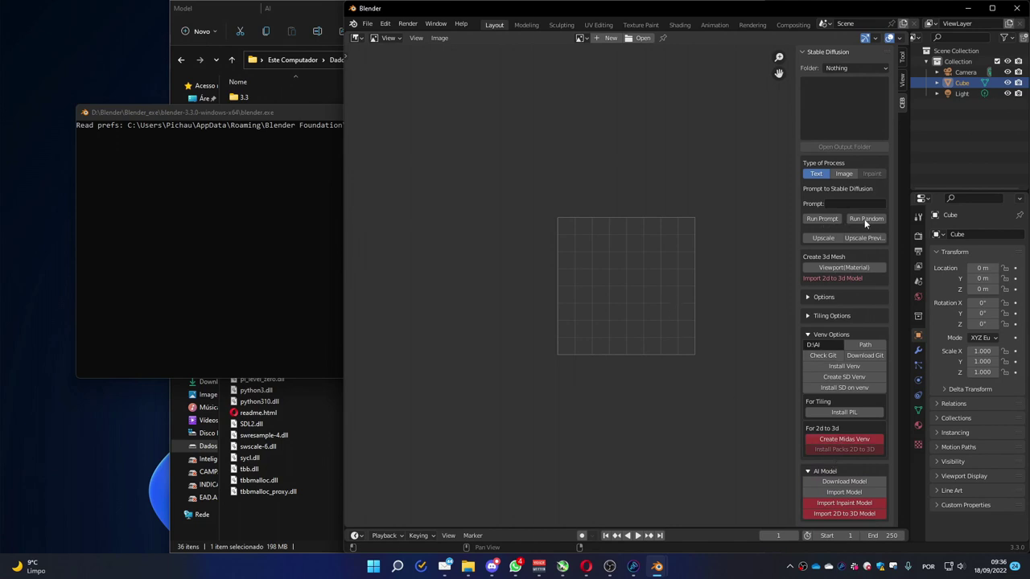
# Enter the prompt 'blender users are the best' and run it to generate a test image
pyautogui.click(845, 202)
pyautogui.write('ble')
pyautogui.press('BackSpace')
pyautogui.press('BackSpace')
pyautogui.write('le')
pyautogui.write('nder user')
pyautogui.write('s')
pyautogui.write(' are')
pyautogui.write(' the best')
pyautogui.click(824, 217)
pyautogui.click(823, 219)
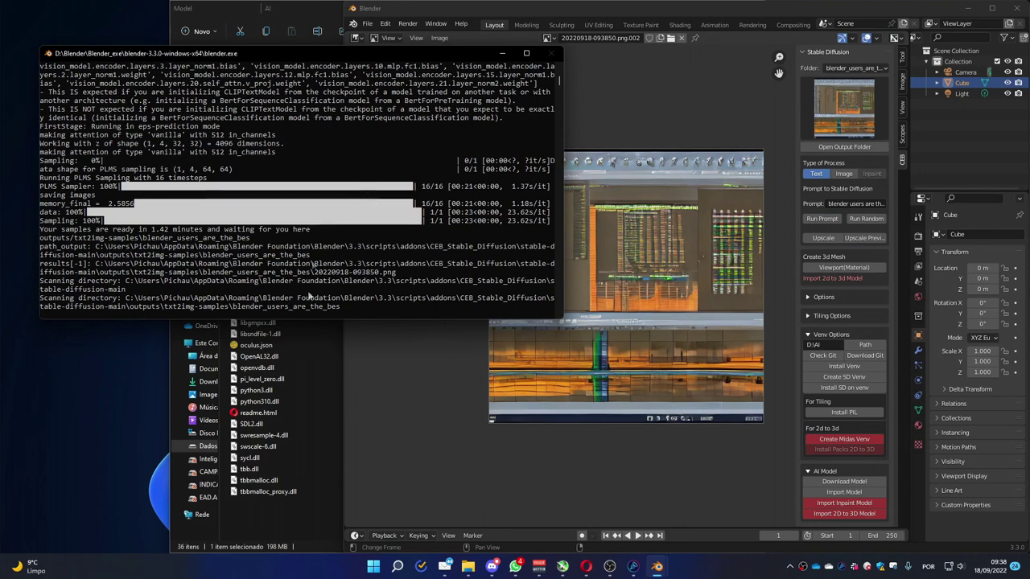
pyautogui.click(425, 32)
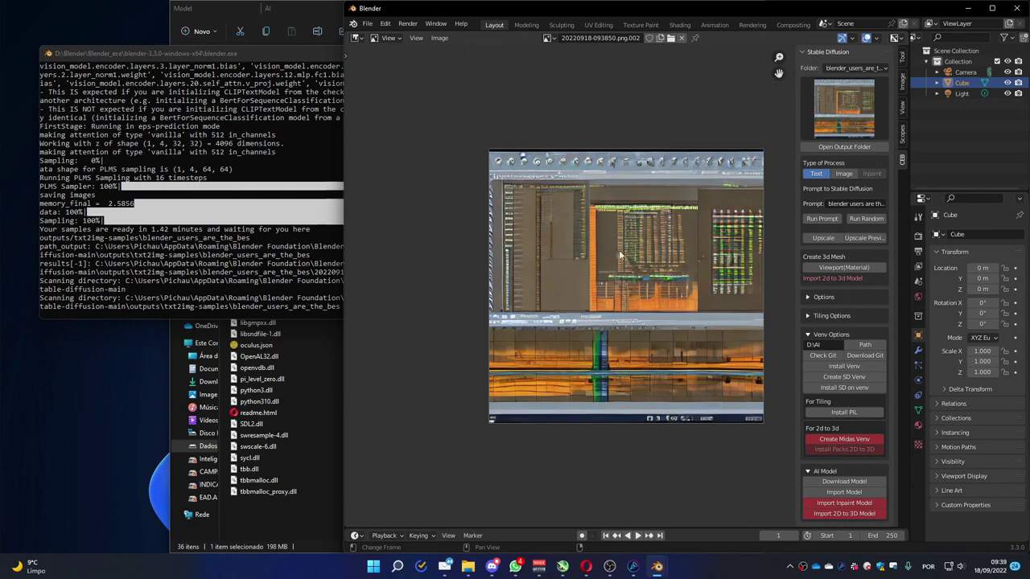
pyautogui.moveTo(827, 111)
pyautogui.mouseDown()
pyautogui.moveTo(830, 161)
pyautogui.moveTo(825, 127)
pyautogui.mouseUp()
# Replace the prompt with 'wood with moss' and run it to generate a mossy wood image
pyautogui.click(855, 204)
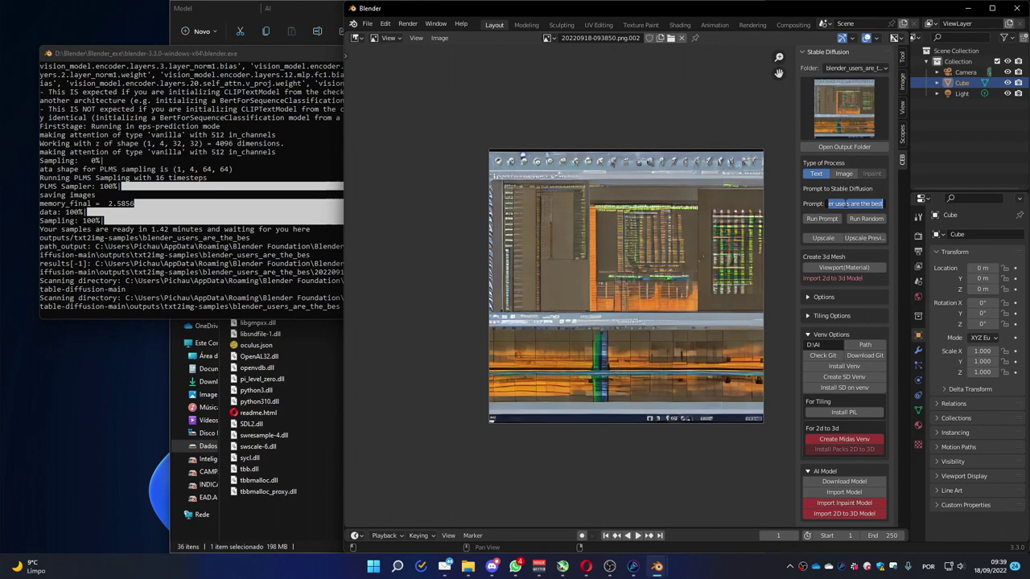
pyautogui.write('woo')
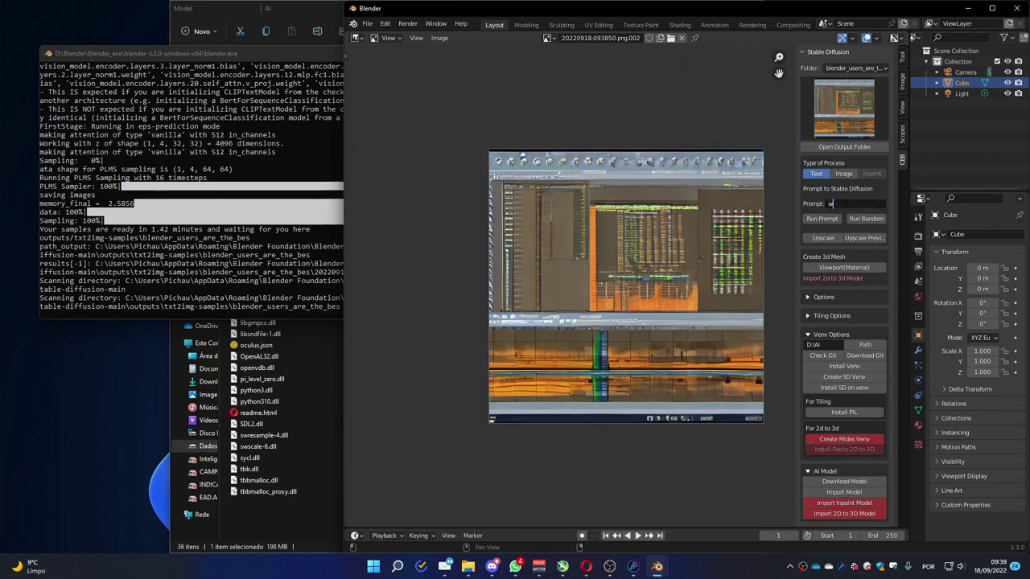
pyautogui.write('d with moss')
pyautogui.press('Return')
pyautogui.click(831, 221)
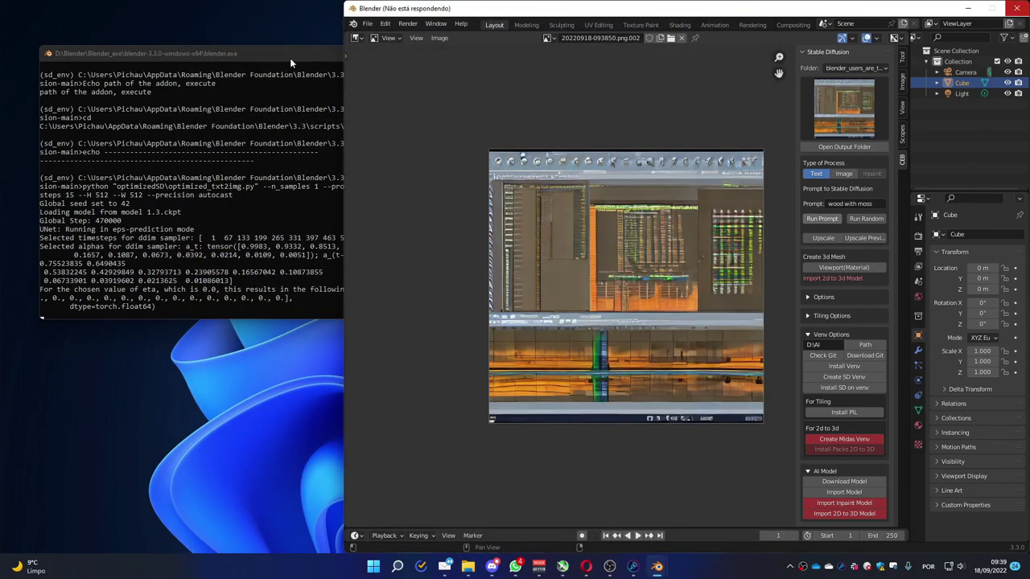
pyautogui.click(290, 57)
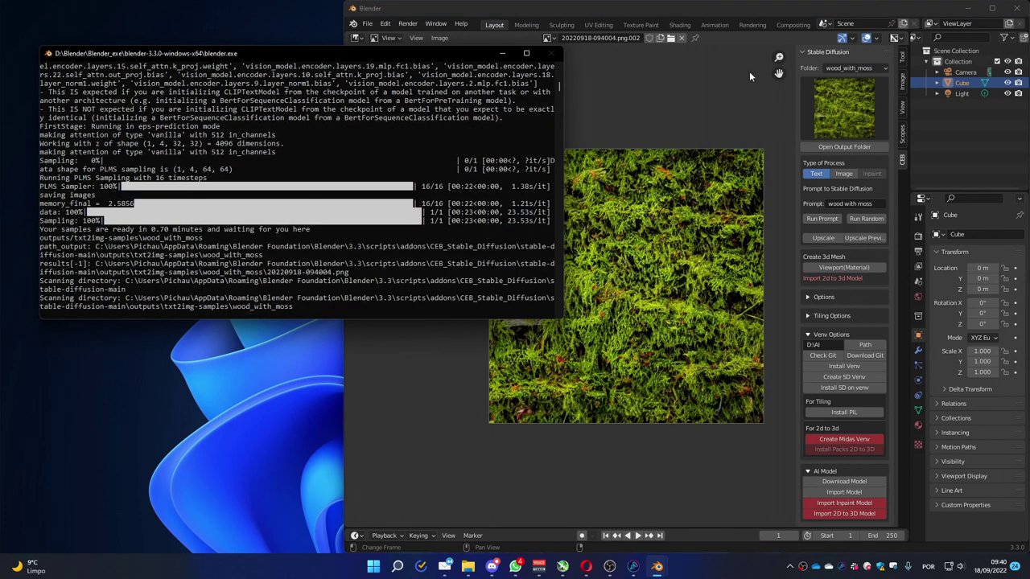
pyautogui.click(714, 16)
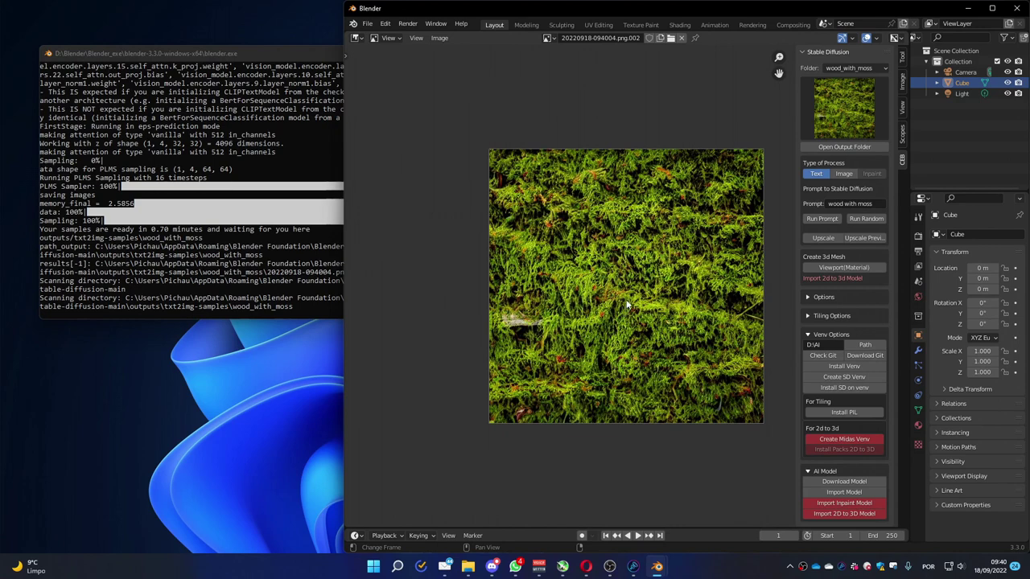
pyautogui.click(839, 68)
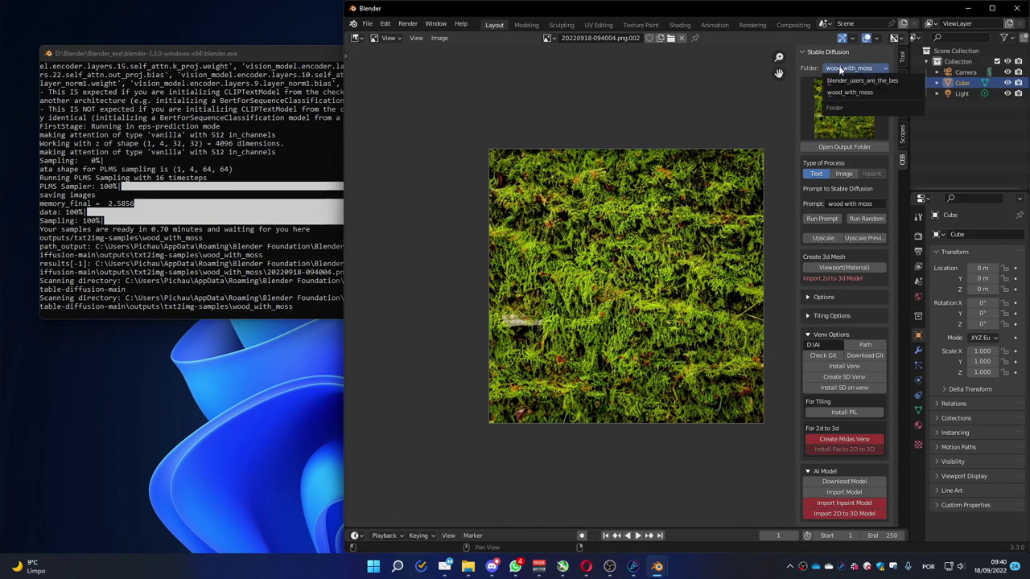
pyautogui.click(842, 68)
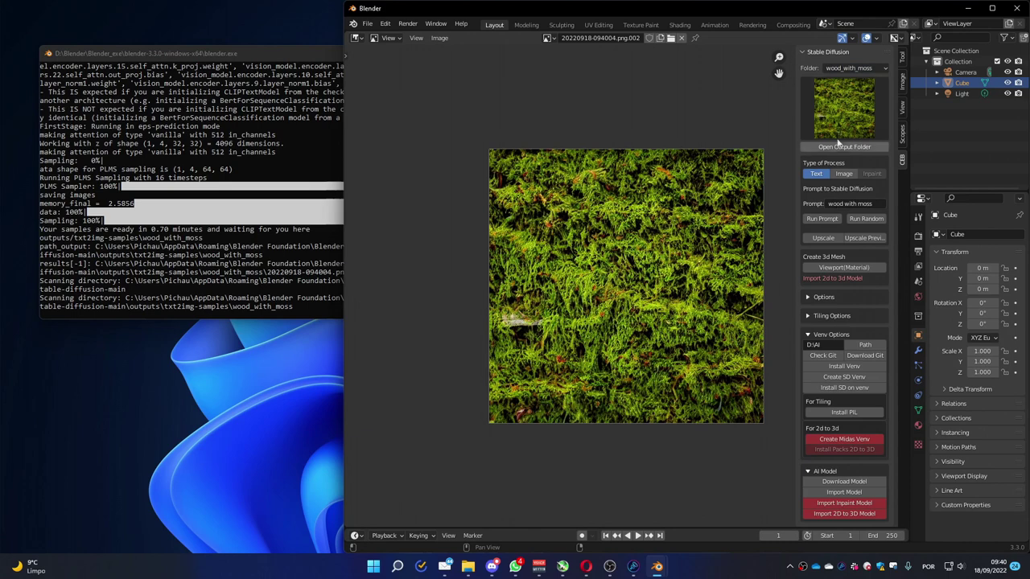
pyautogui.click(842, 68)
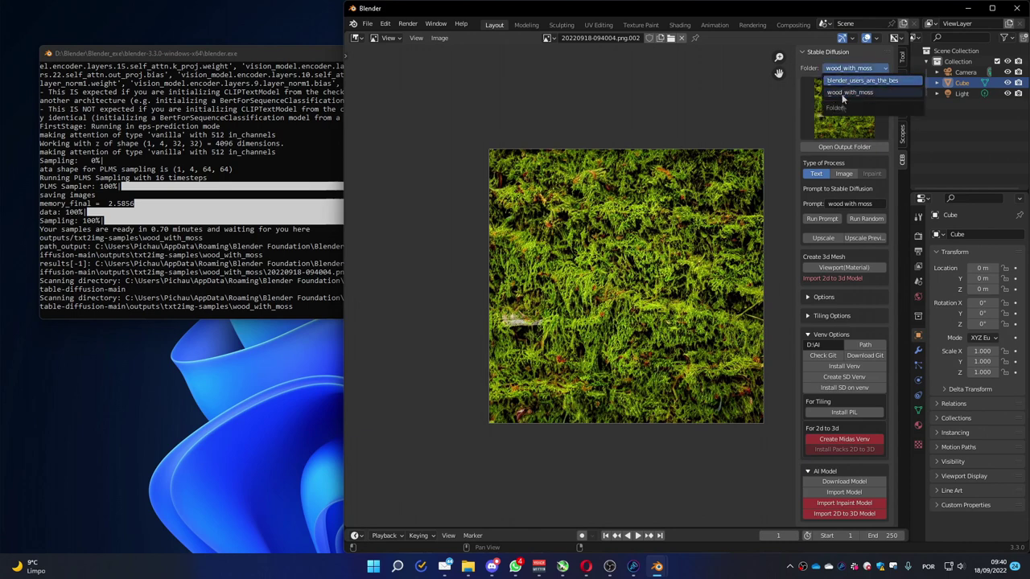
pyautogui.click(849, 92)
pyautogui.click(844, 108)
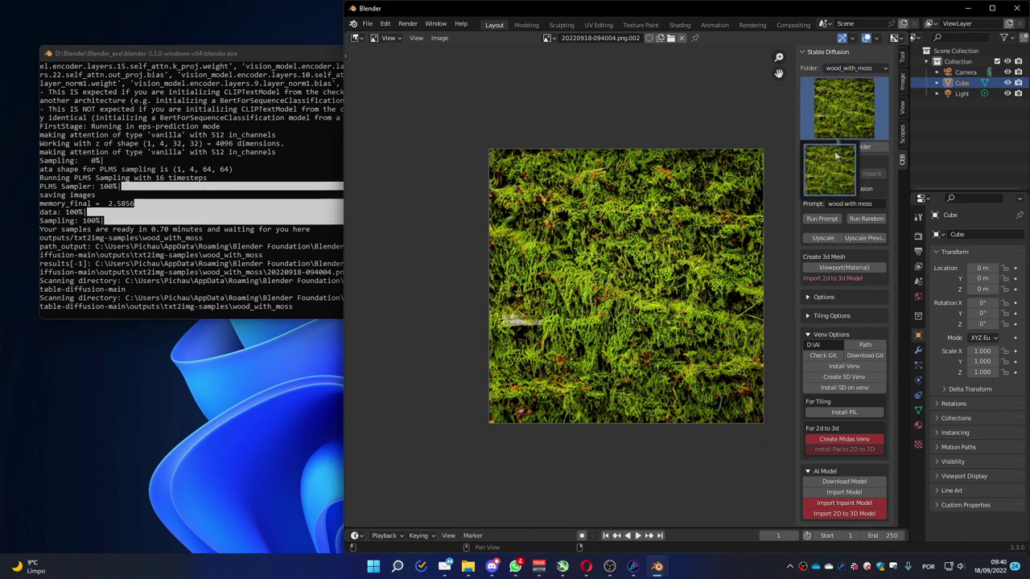
pyautogui.click(857, 119)
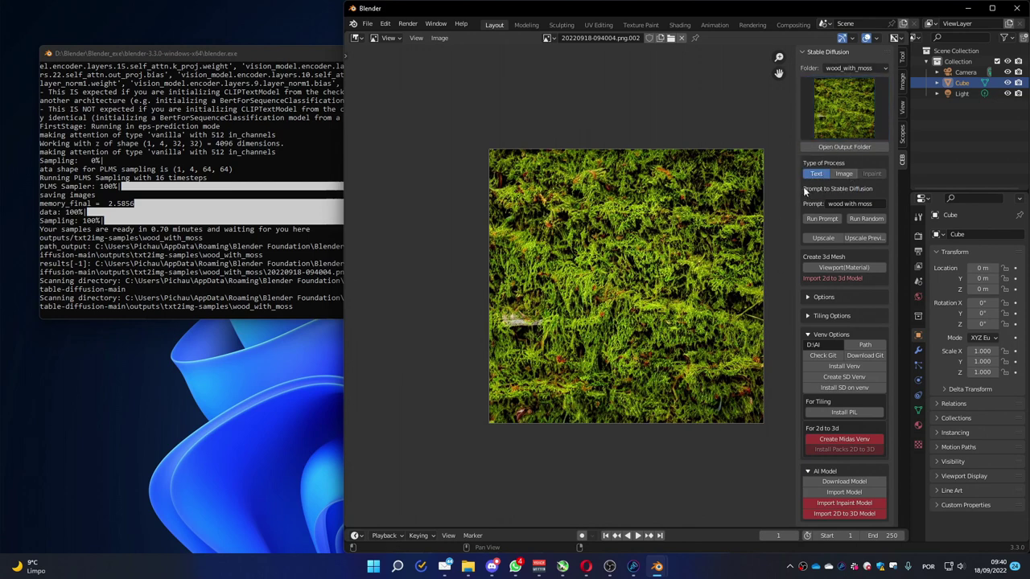
pyautogui.click(842, 174)
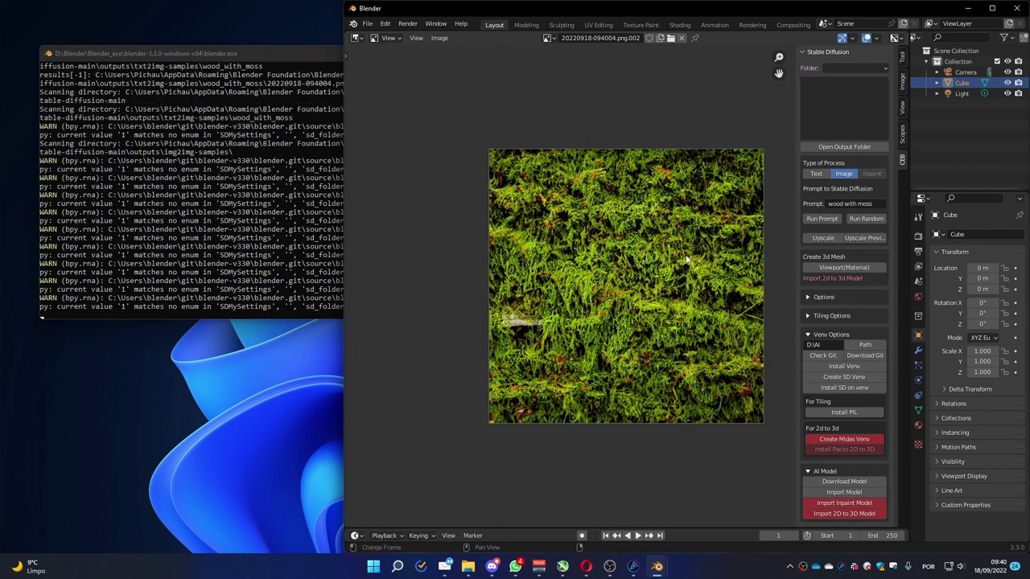
# Replace the prompt with 'dark background' and run image-to-image on the moss texture
pyautogui.click(849, 203)
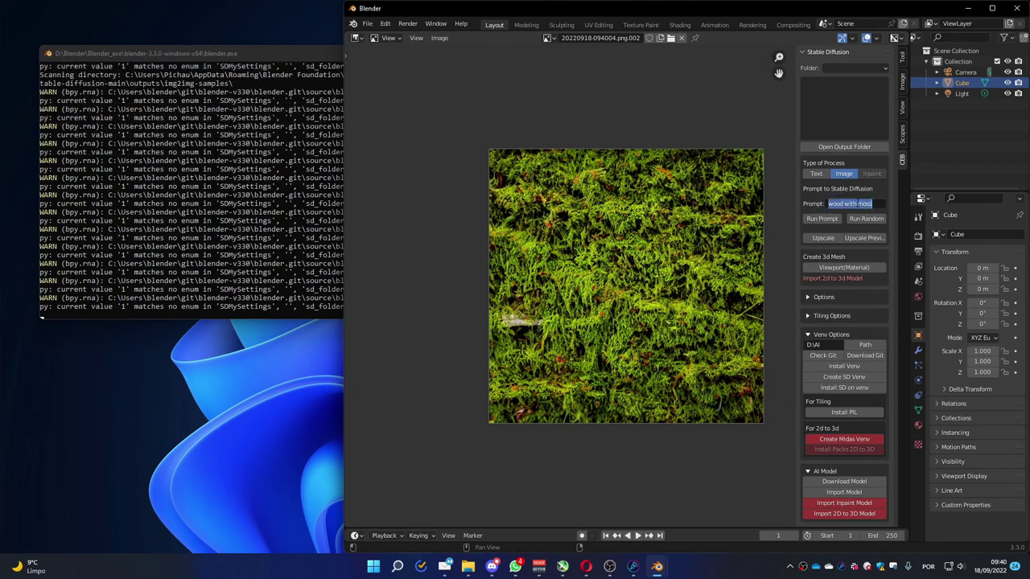
pyautogui.write('dark b')
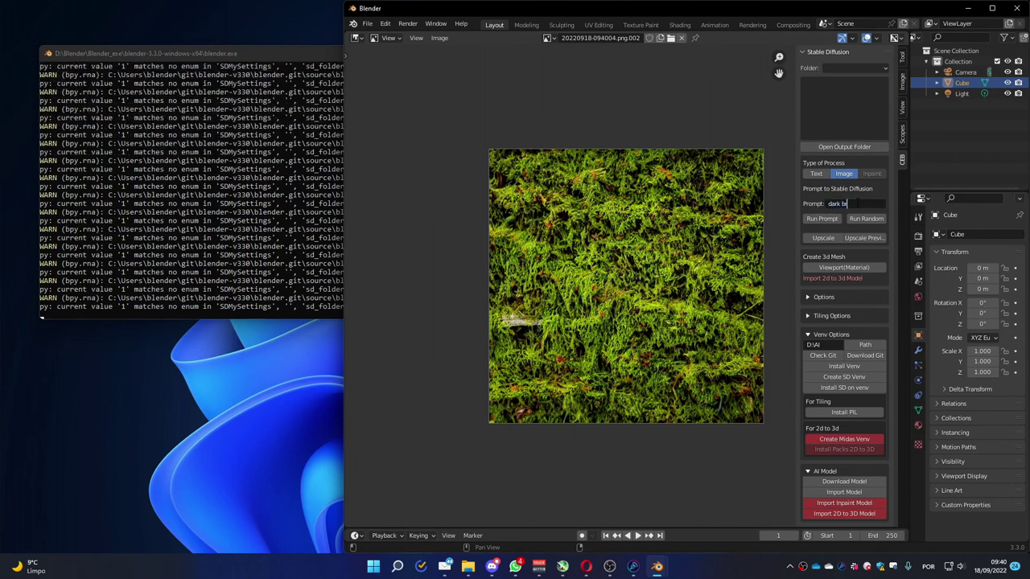
pyautogui.write('ackground')
pyautogui.click(824, 220)
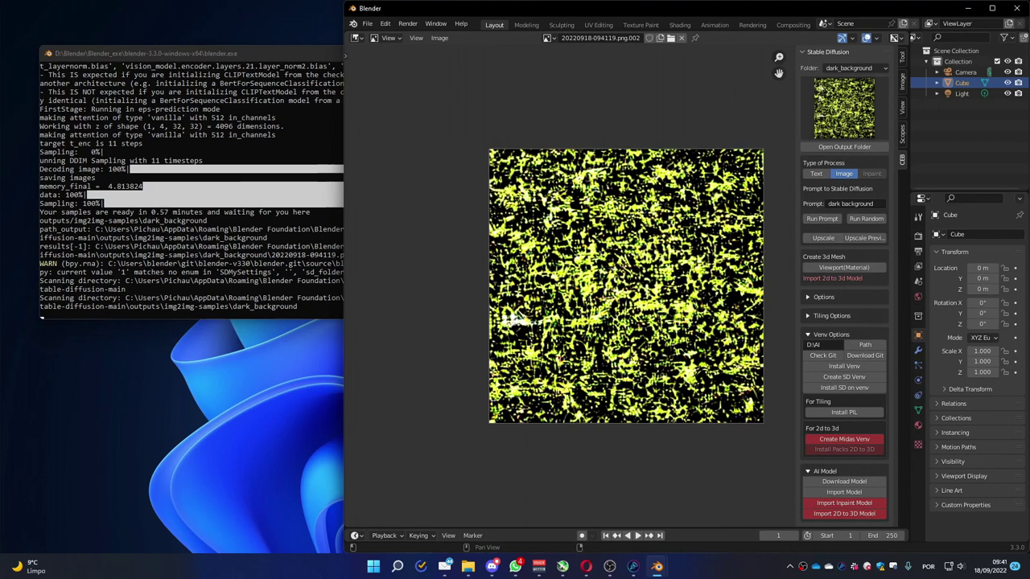
# Return to text-to-image mode and reopen the wood_with_moss results with the upscaled moss preview
pyautogui.click(820, 180)
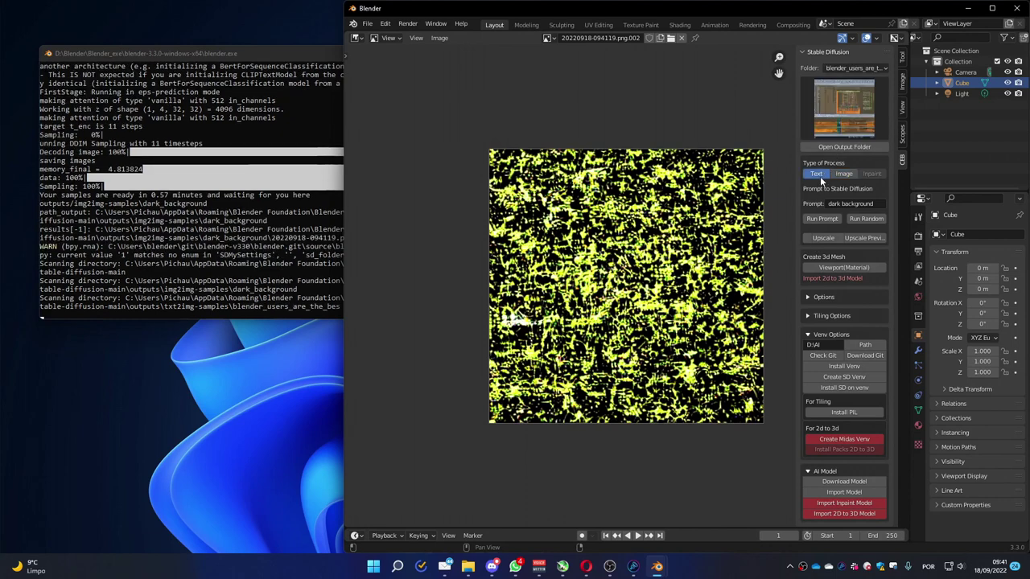
pyautogui.click(841, 69)
pyautogui.click(849, 91)
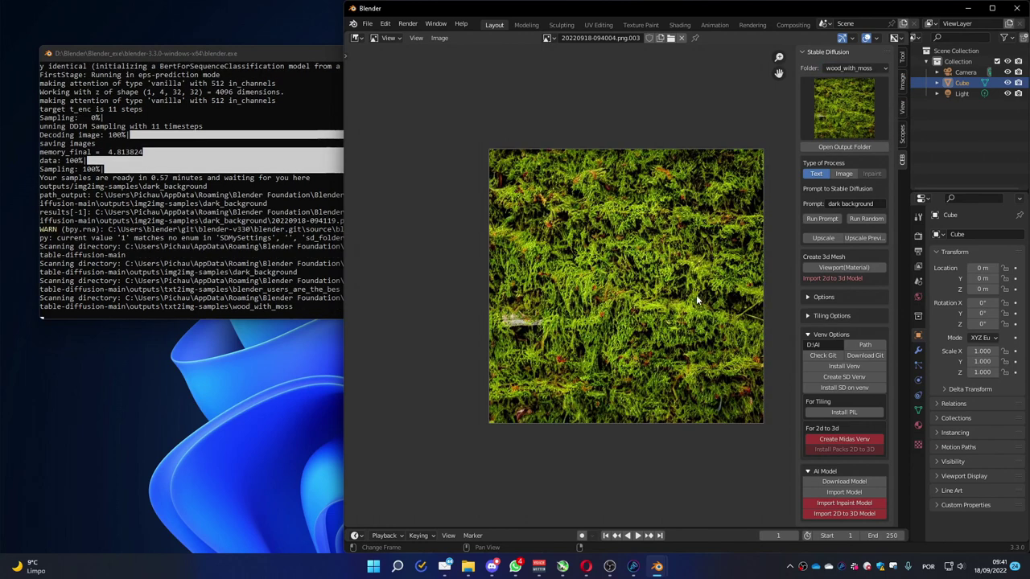
pyautogui.click(860, 237)
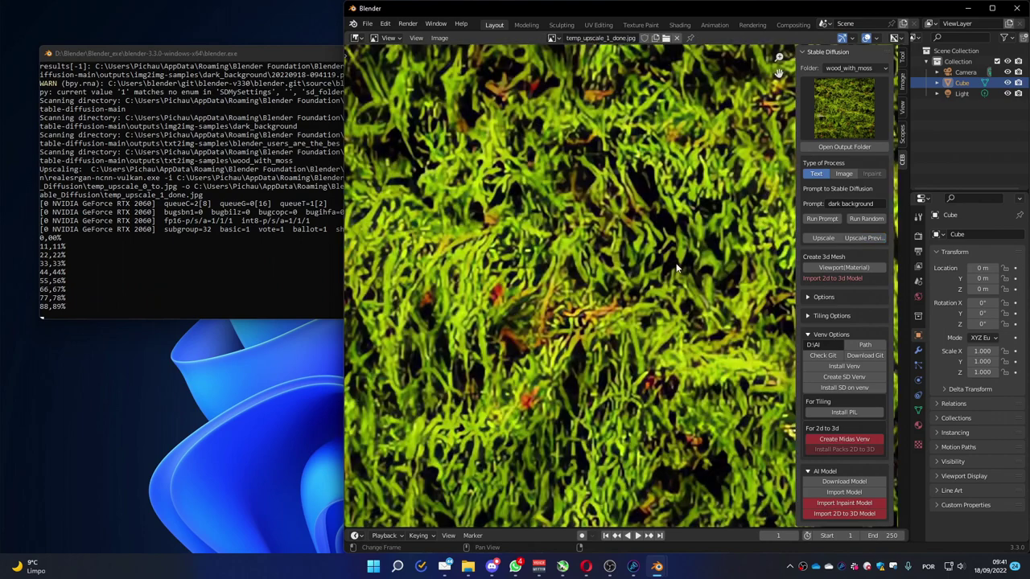
pyautogui.scroll(2, 675, 259)
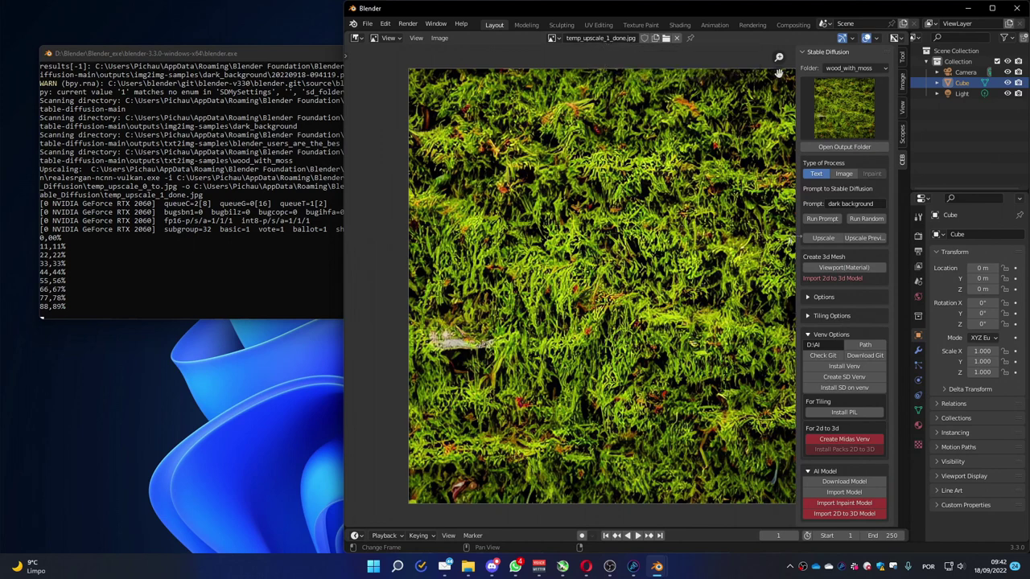
pyautogui.click(843, 107)
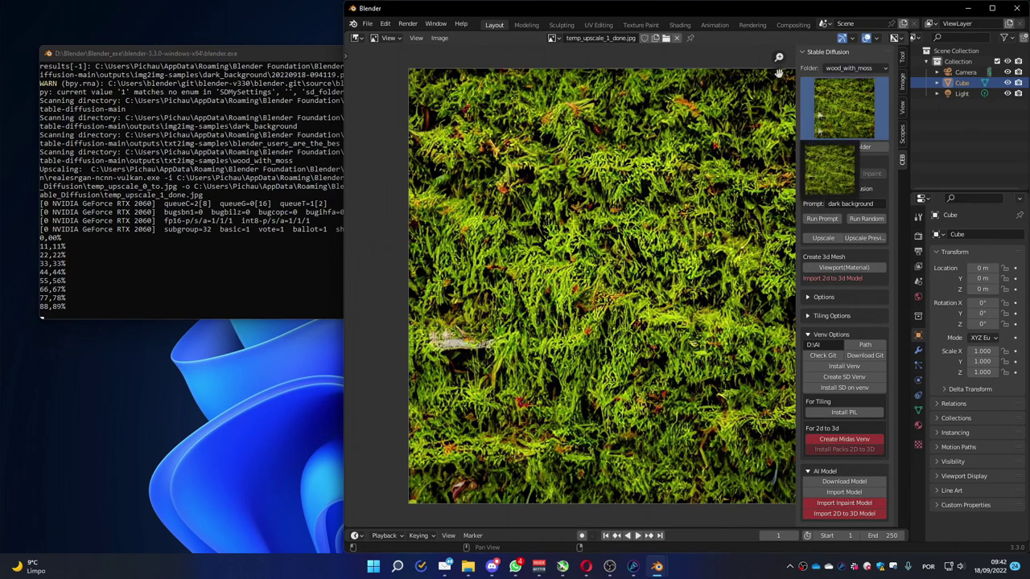
pyautogui.click(840, 113)
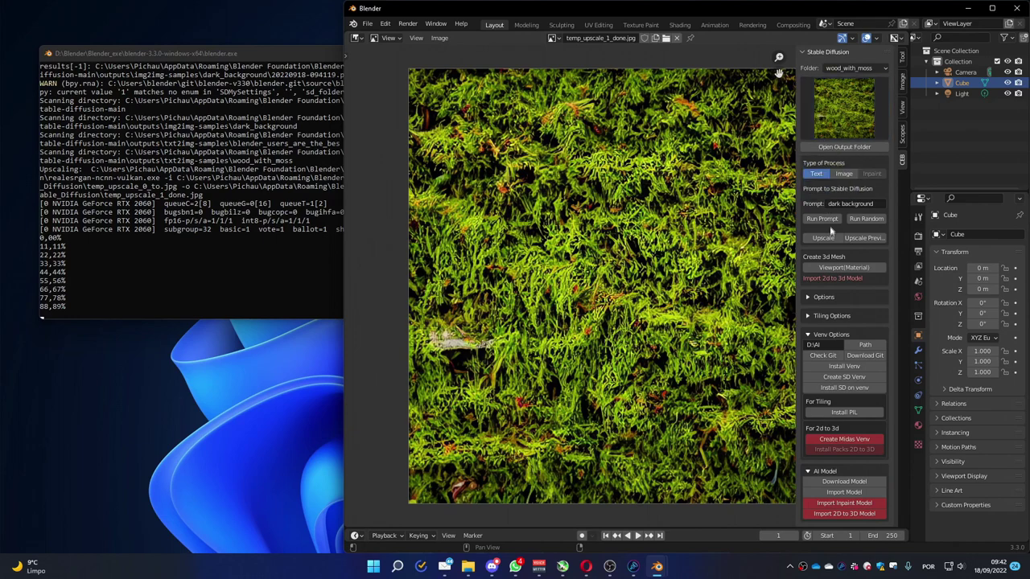
# Upscale the moss texture, then load the small original 20220918-094004.png from the thumbnails
pyautogui.click(826, 238)
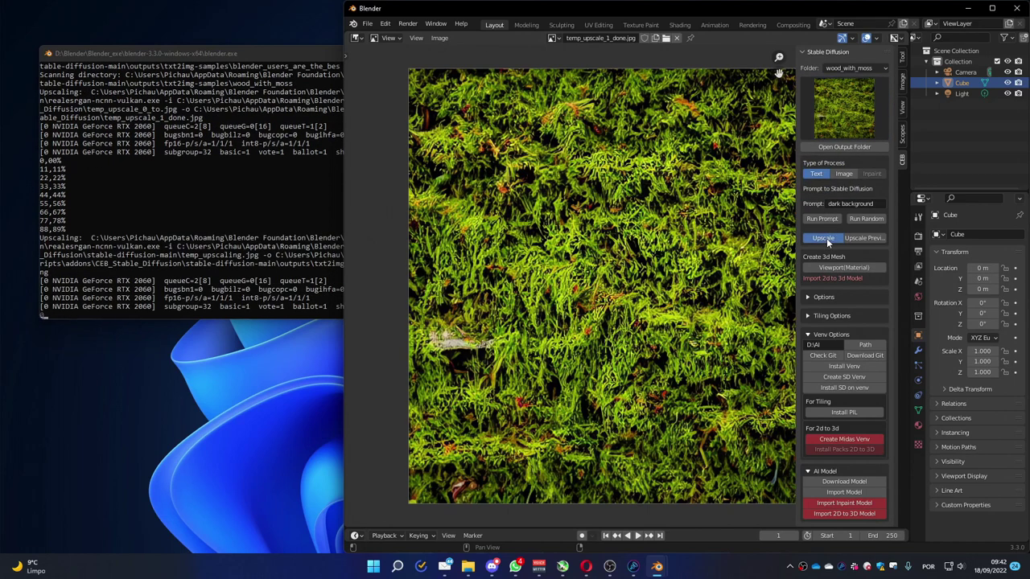
pyautogui.click(838, 105)
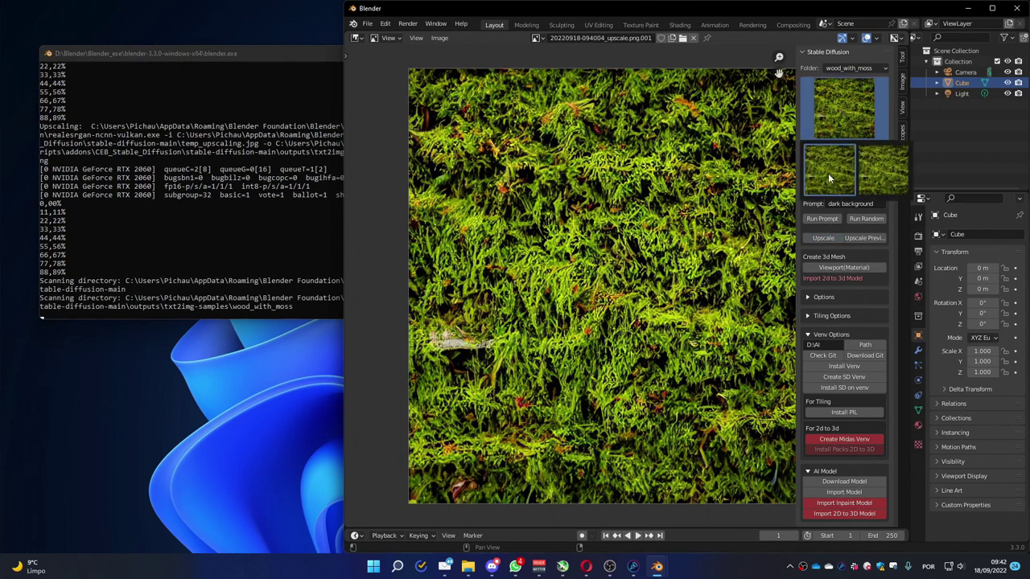
pyautogui.click(828, 173)
pyautogui.click(844, 109)
pyautogui.click(879, 169)
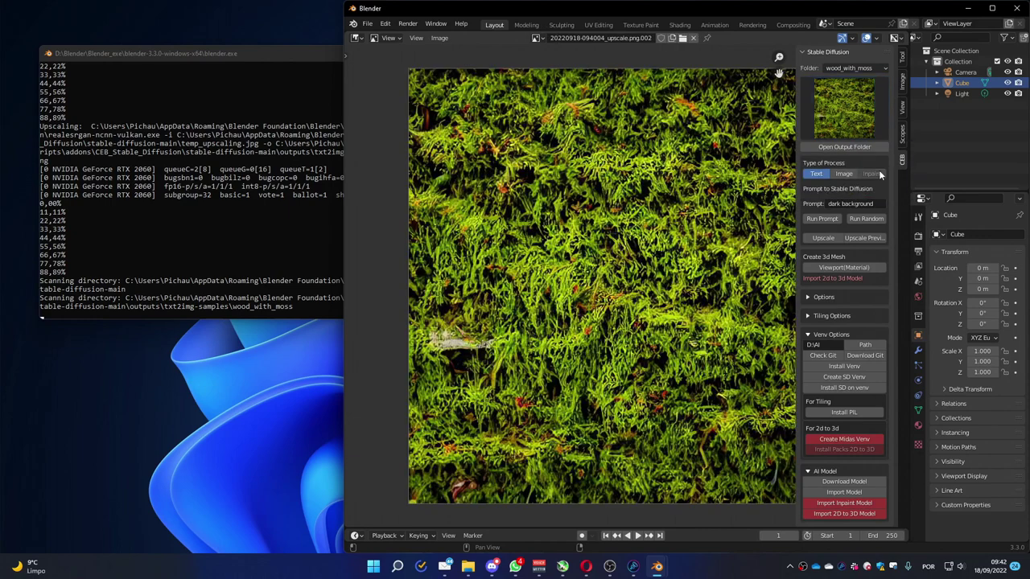
pyautogui.click(853, 100)
pyautogui.click(824, 169)
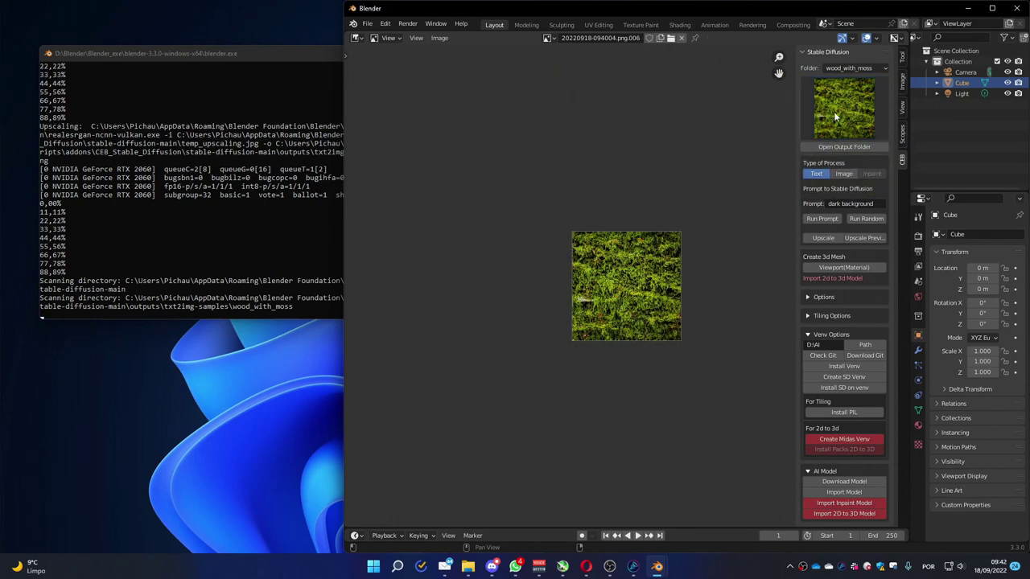
pyautogui.click(834, 111)
pyautogui.click(866, 161)
pyautogui.click(842, 109)
pyautogui.click(828, 173)
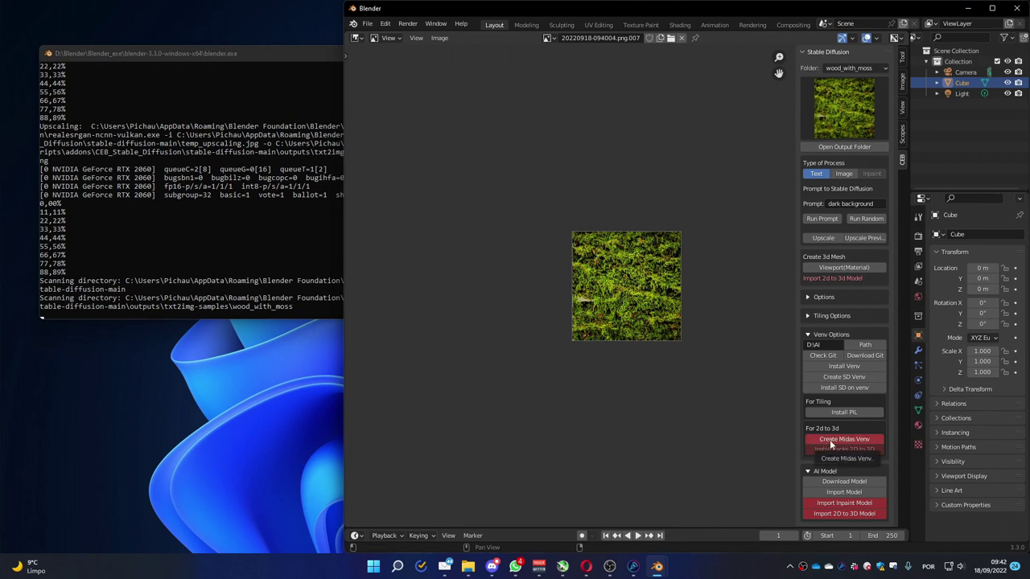
# Create the midas_env virtual environment and install the 2D-to-3D packages, closing the finished cmd window
pyautogui.click(831, 442)
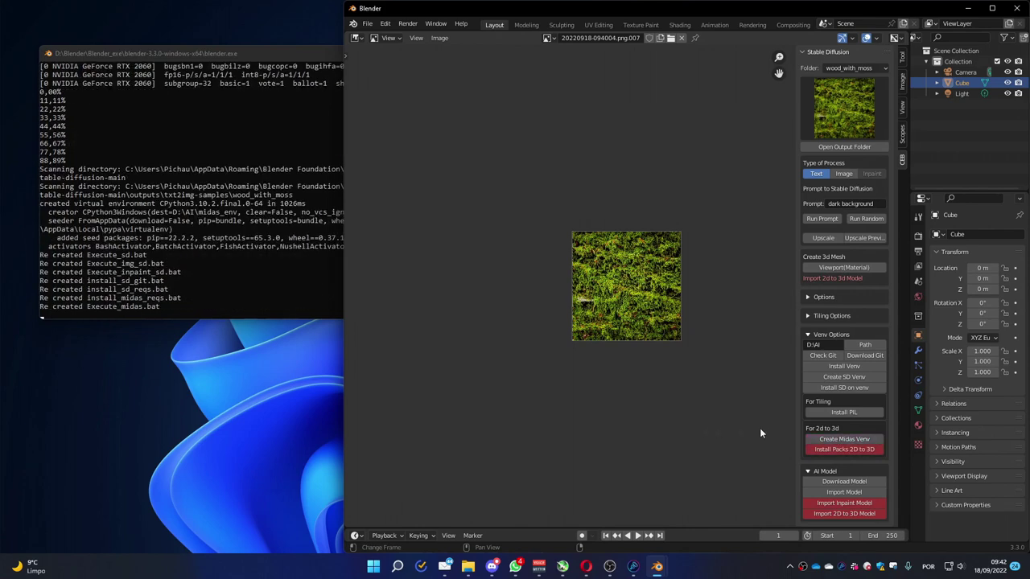
pyautogui.click(836, 450)
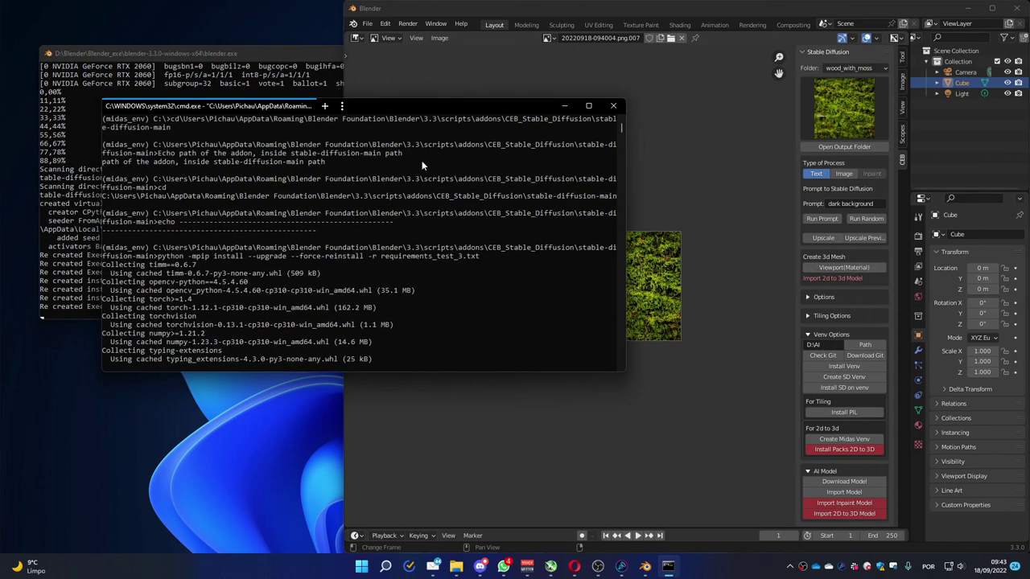
pyautogui.moveTo(426, 109); pyautogui.dragTo(368, 200)
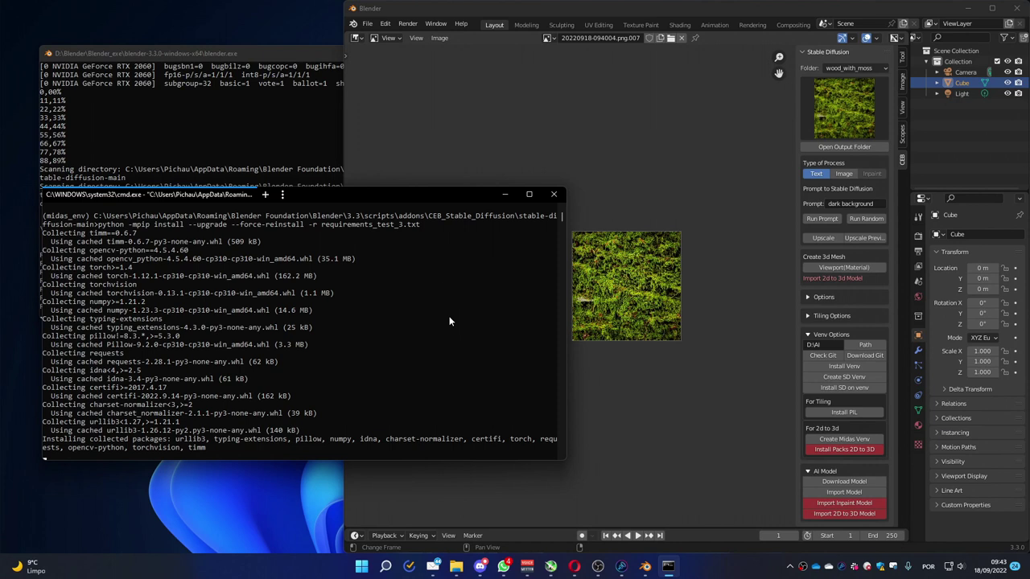
pyautogui.moveTo(440, 200); pyautogui.dragTo(435, 294)
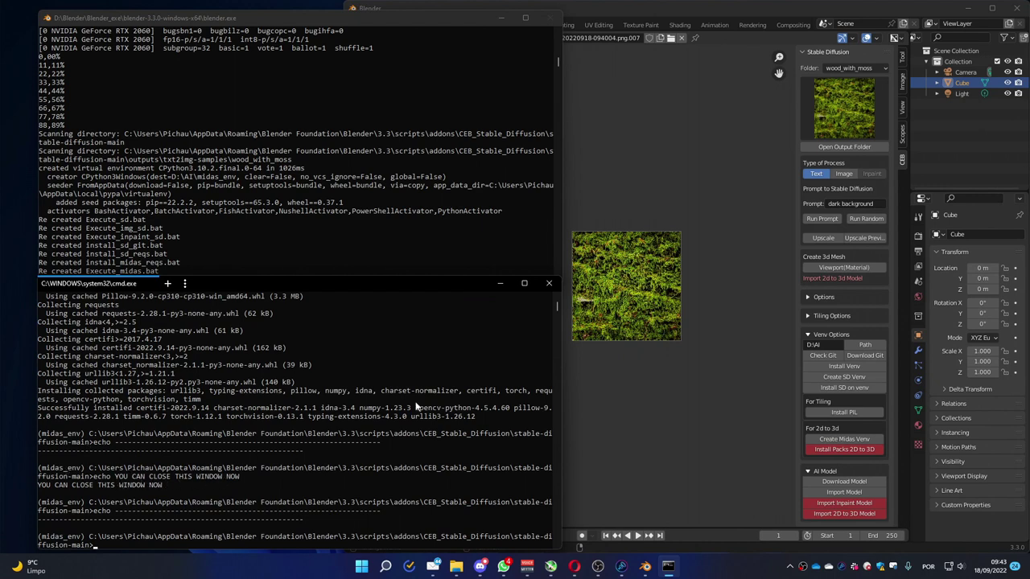
pyautogui.click(546, 284)
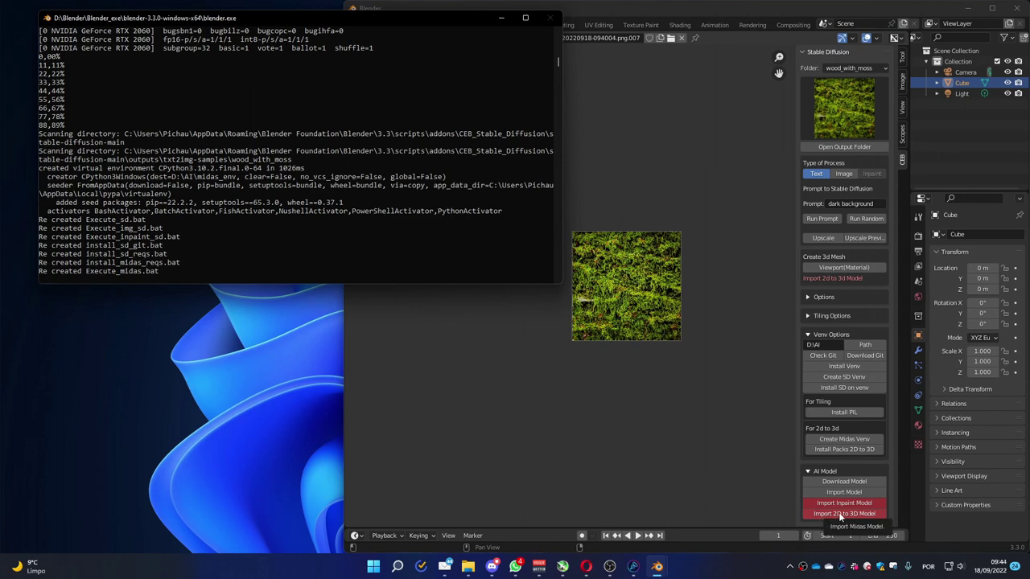
pyautogui.click(839, 512)
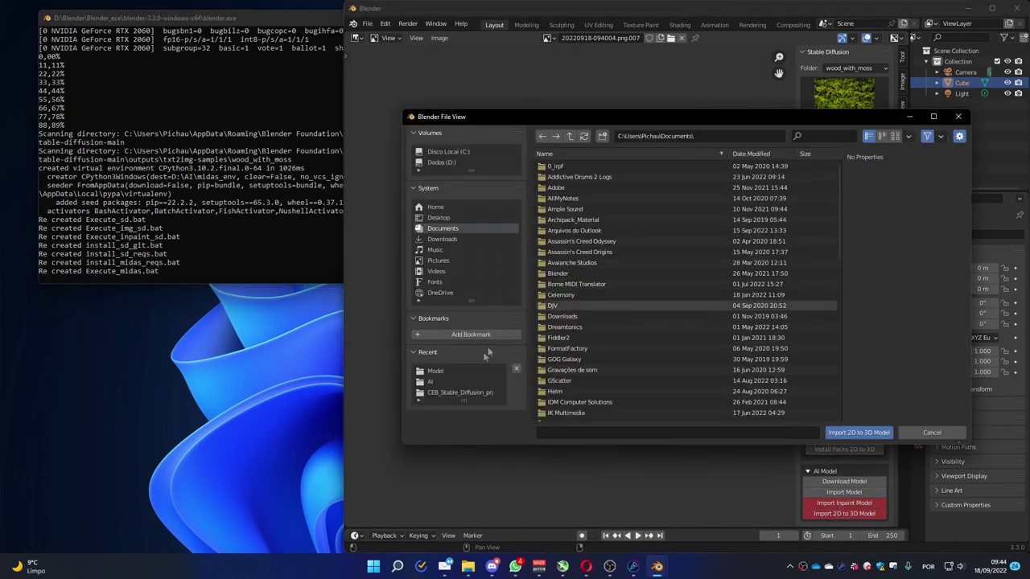
# Import dpt_large-midas-2f21e586.pt from the project's Model folder as the depth model
pyautogui.click(466, 392)
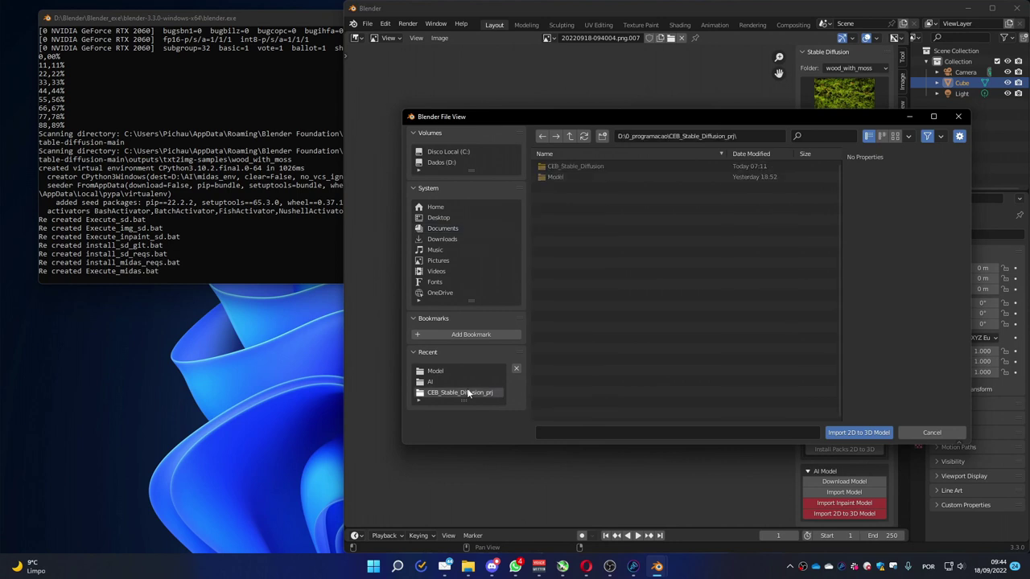
pyautogui.click(560, 178)
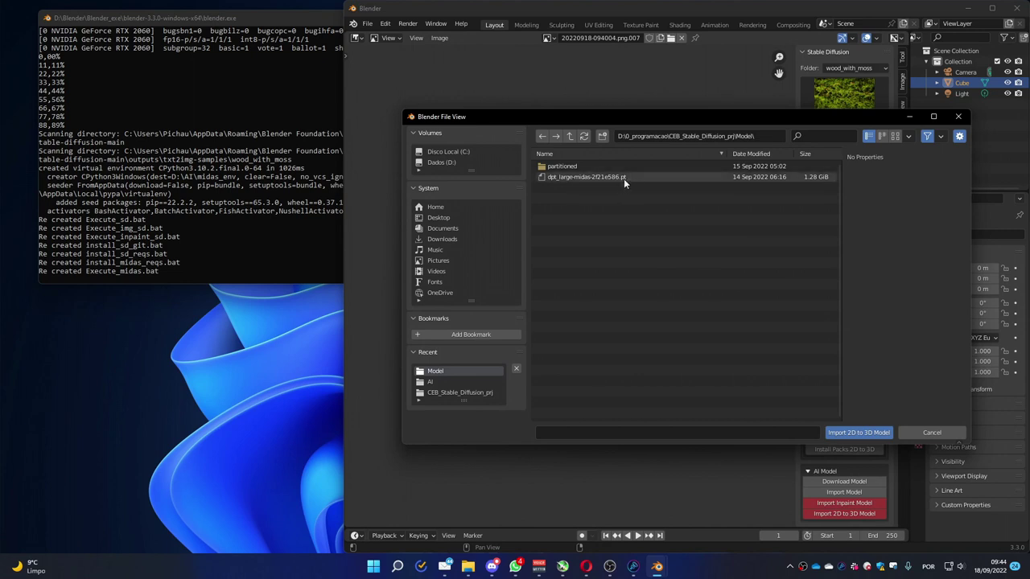
pyautogui.click(602, 176)
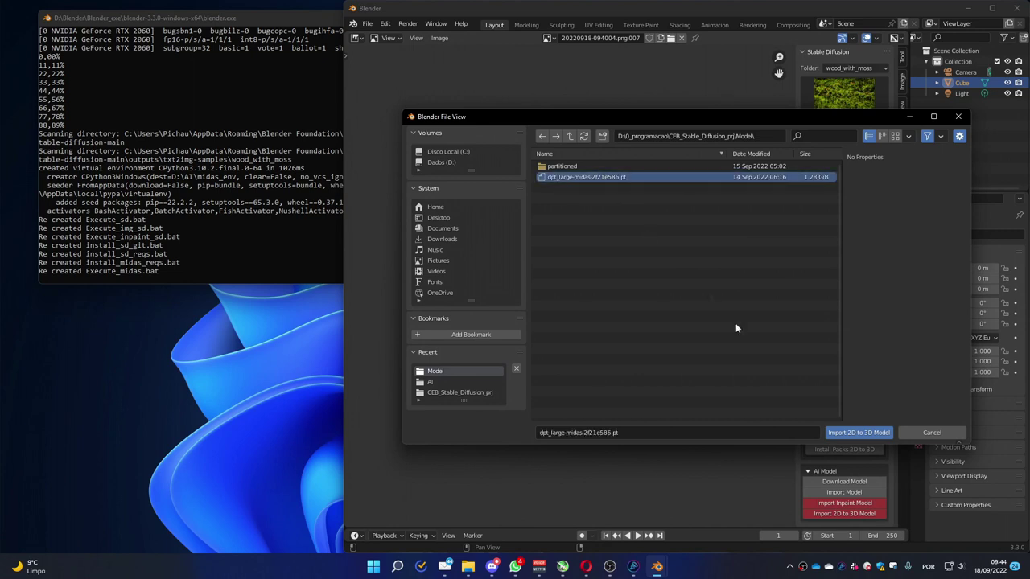
pyautogui.click(852, 433)
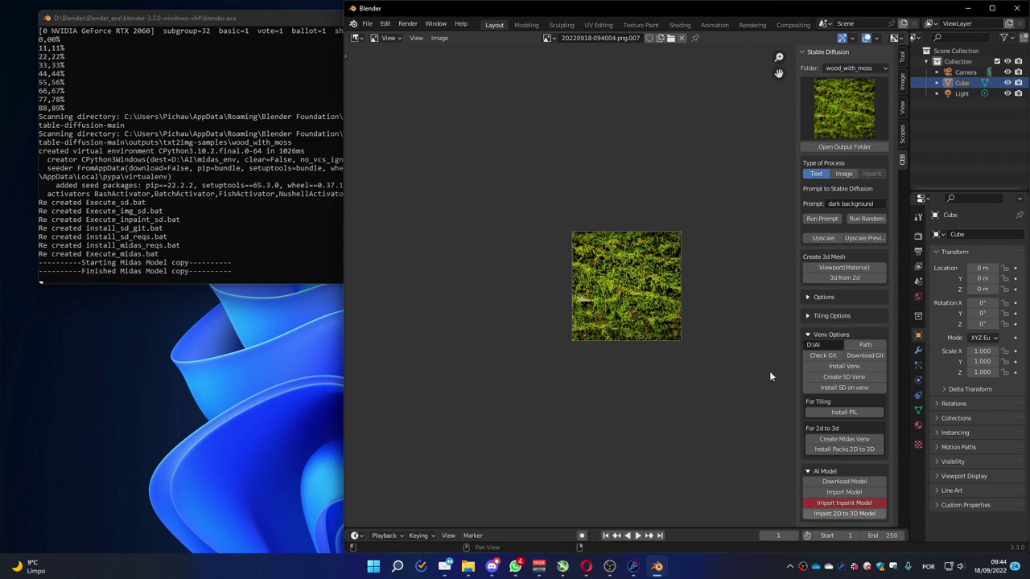
pyautogui.scroll(4, 691, 303)
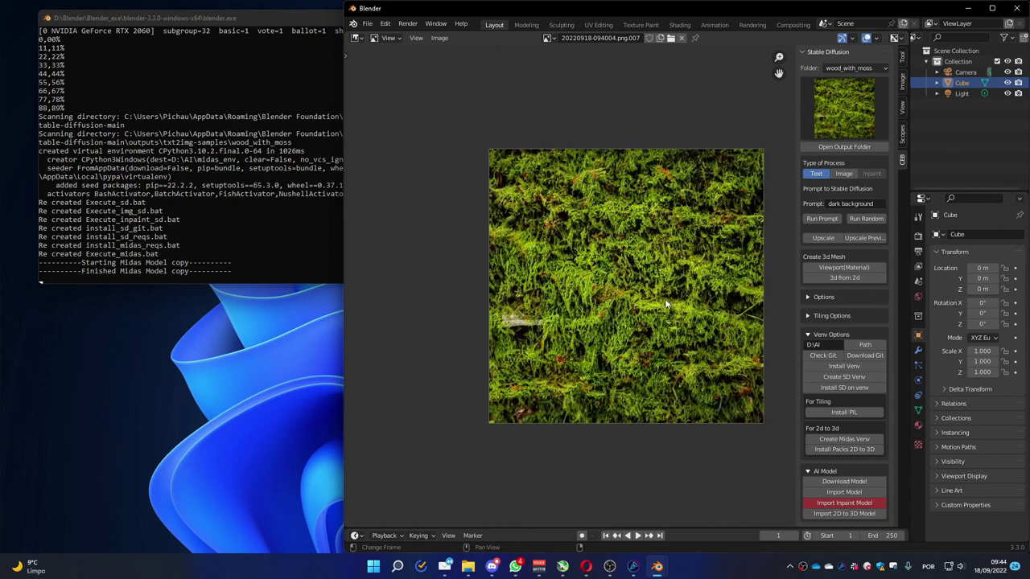
# Split the image area, make the left side a 3D Viewport, and delete the default cube
pyautogui.click(842, 278)
pyautogui.moveTo(348, 38); pyautogui.dragTo(584, 52)
pyautogui.scroll(3, 393, 40)
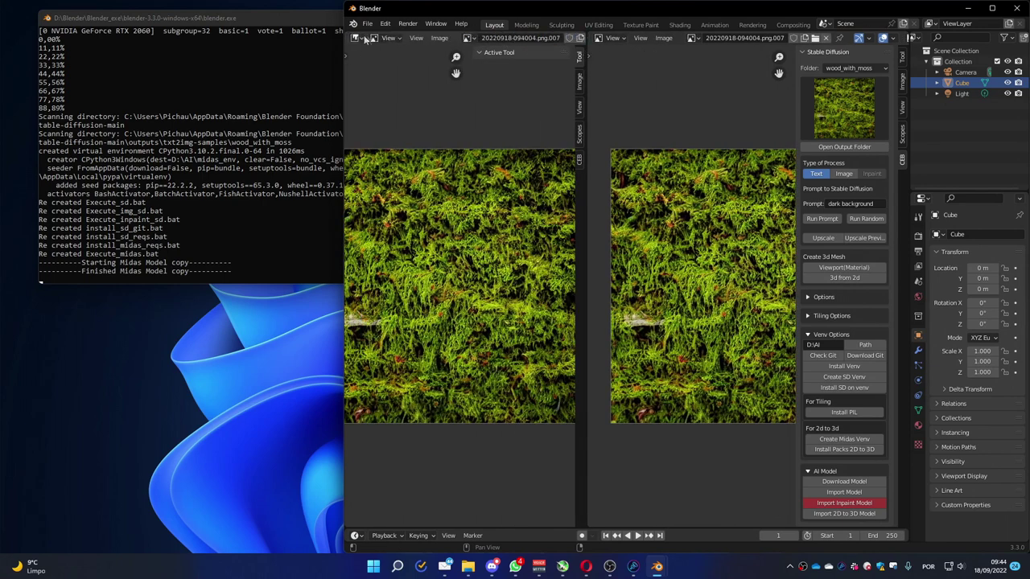
pyautogui.click(356, 38)
pyautogui.click(381, 67)
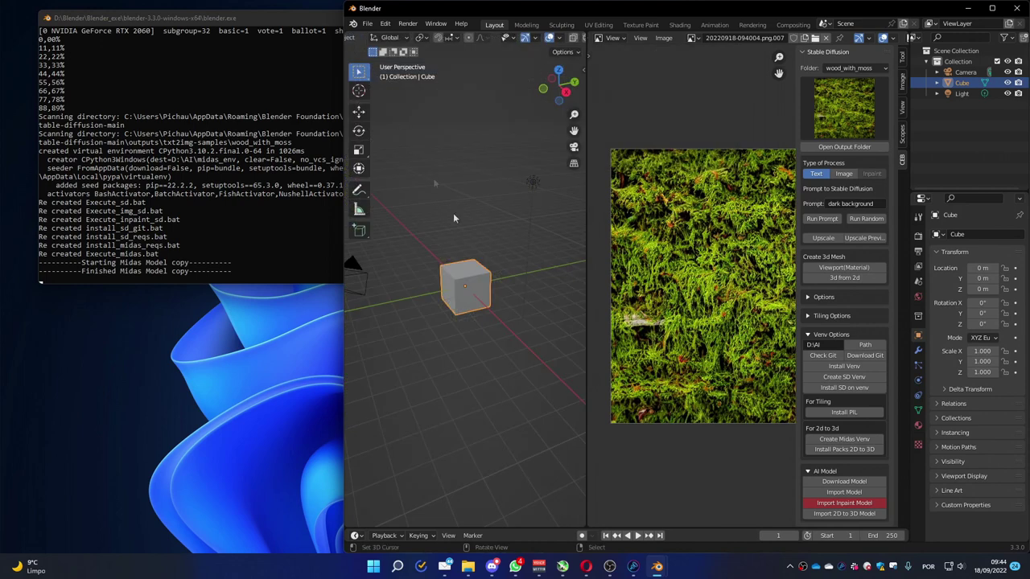
pyautogui.press('Delete')
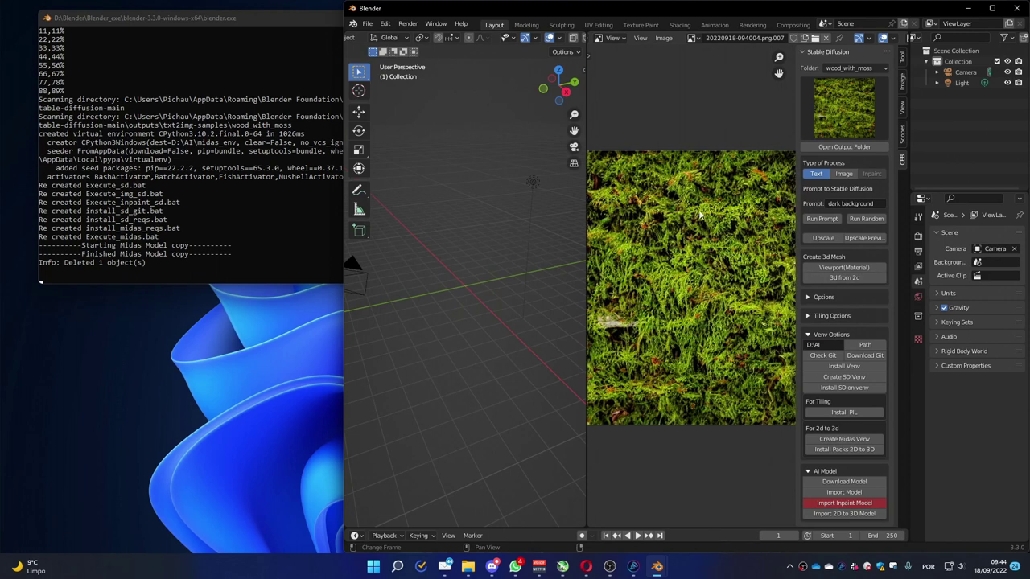
# Run '3d from 2d' to build a displaced moss Plane mesh and orbit to face it
pyautogui.click(832, 279)
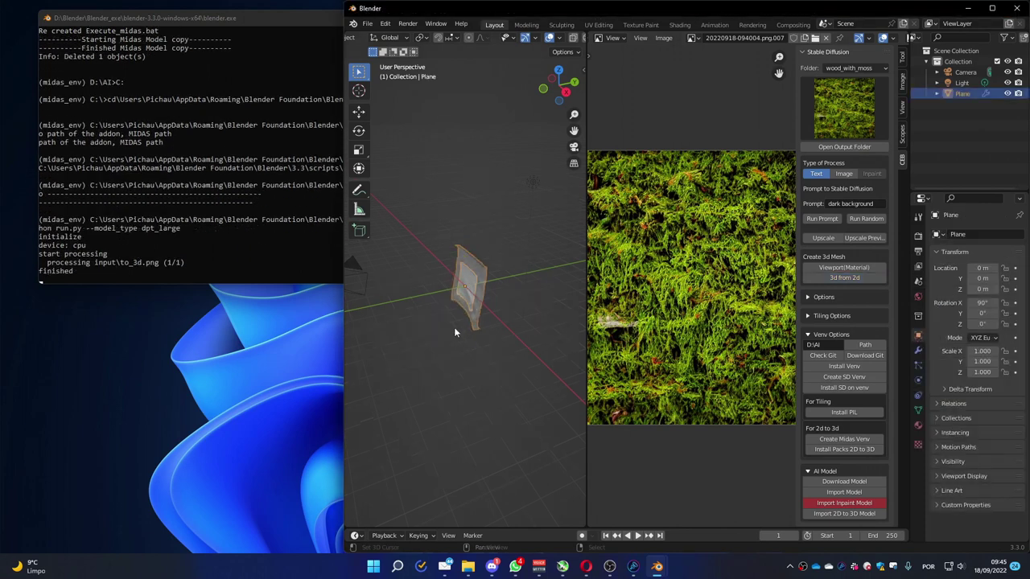
pyautogui.moveTo(455, 329); pyautogui.dragTo(428, 314, button='middle')
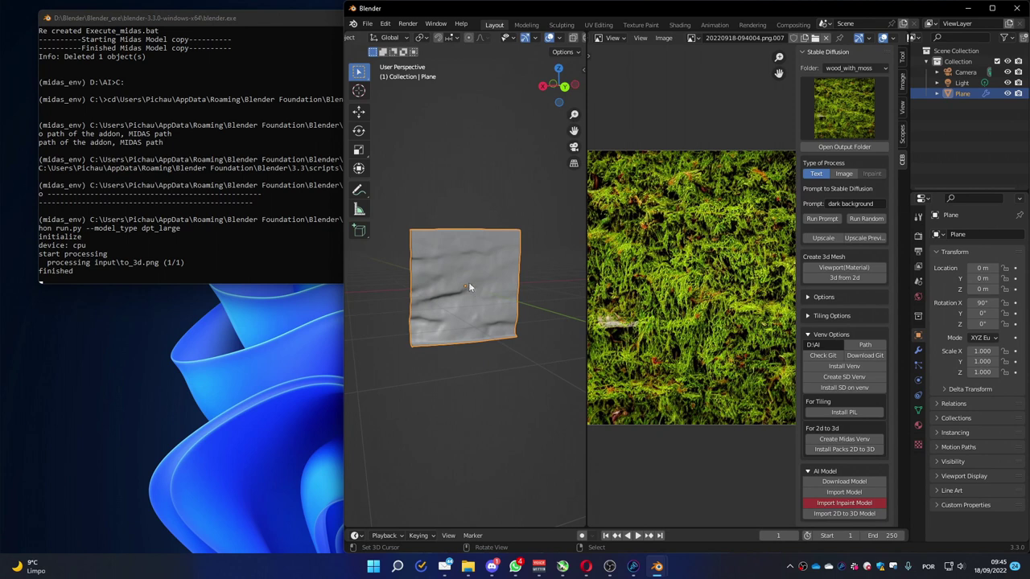
# Show the plane in Material view, zoom in on the moss relief, and check the Model folder's files
pyautogui.click(833, 268)
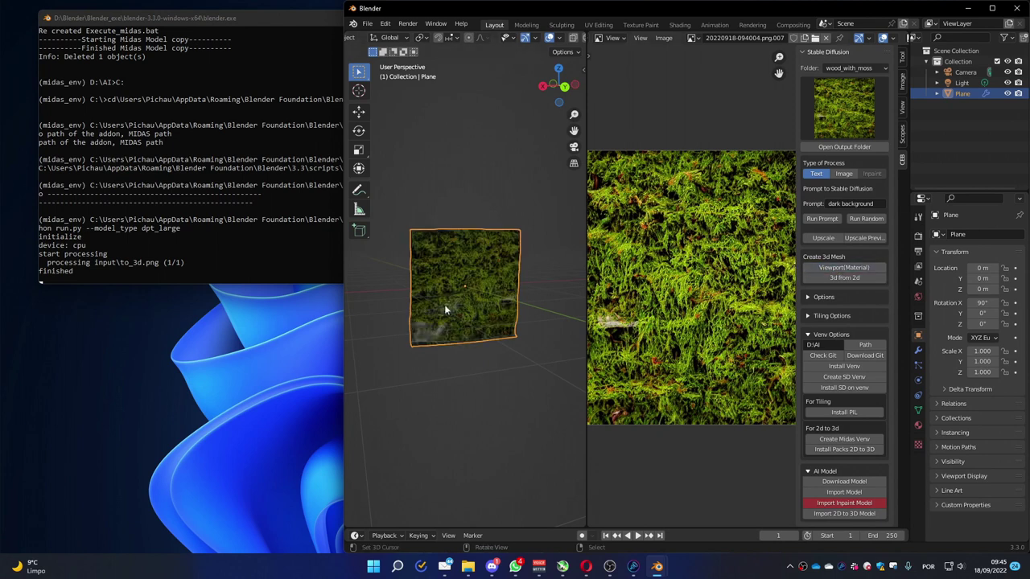
pyautogui.moveTo(444, 304); pyautogui.dragTo(469, 296, button='middle')
pyautogui.scroll(4, 446, 316)
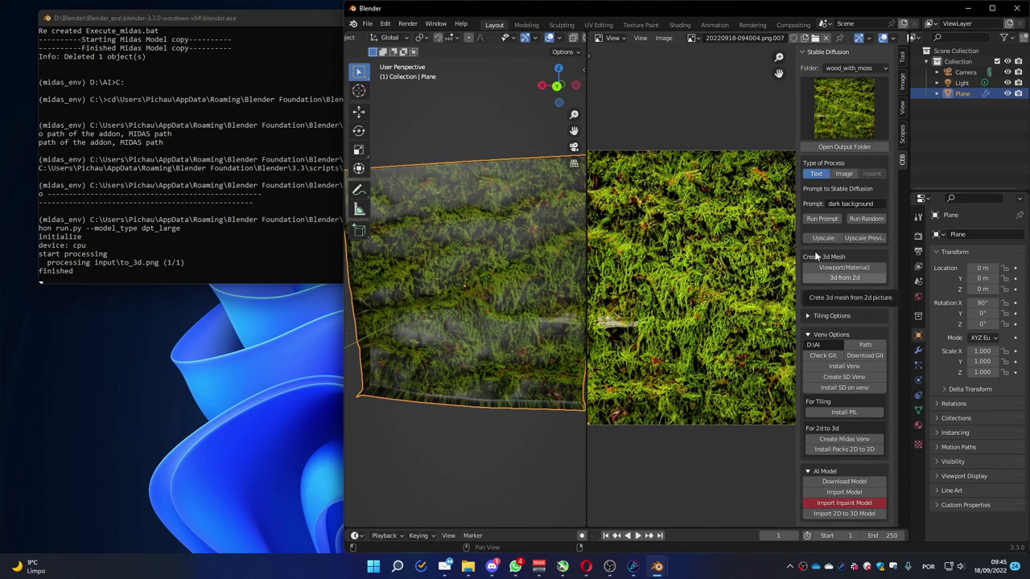
pyautogui.click(817, 275)
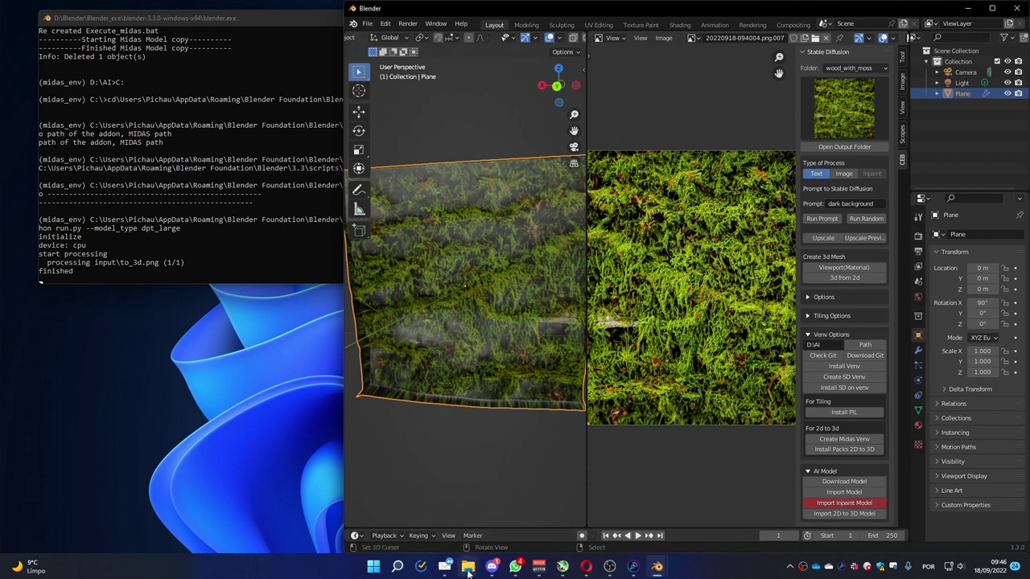
pyautogui.moveTo(468, 569)
pyautogui.click(387, 513)
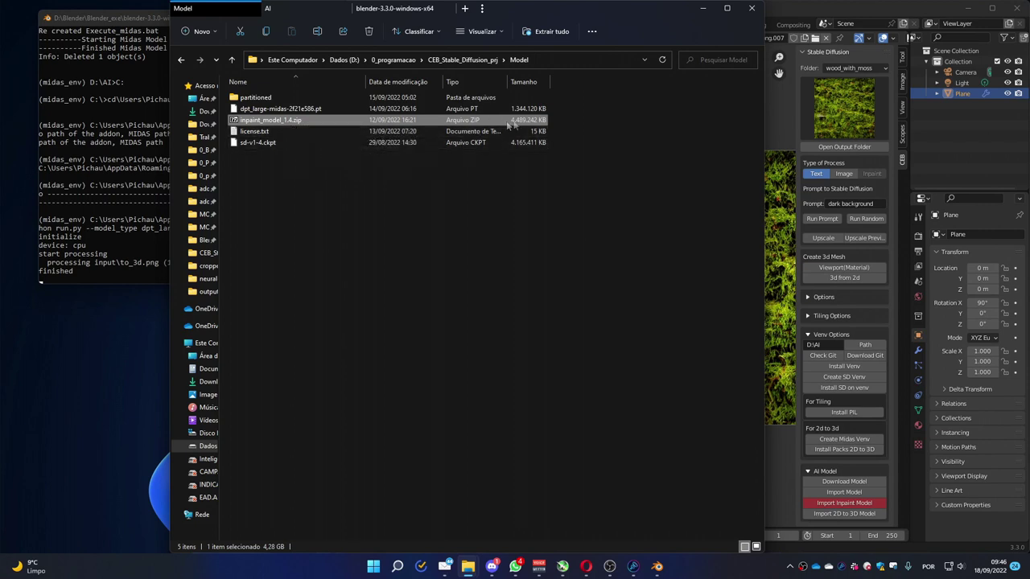
pyautogui.click(703, 10)
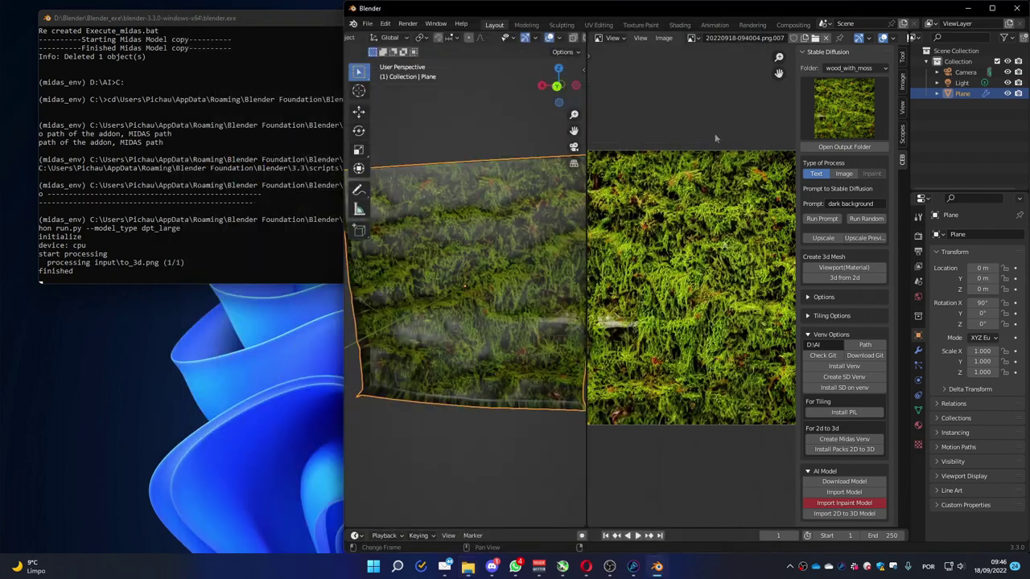
# Import inpaint_model_1.4.zip from the project's Model folder as the inpaint model
pyautogui.click(831, 508)
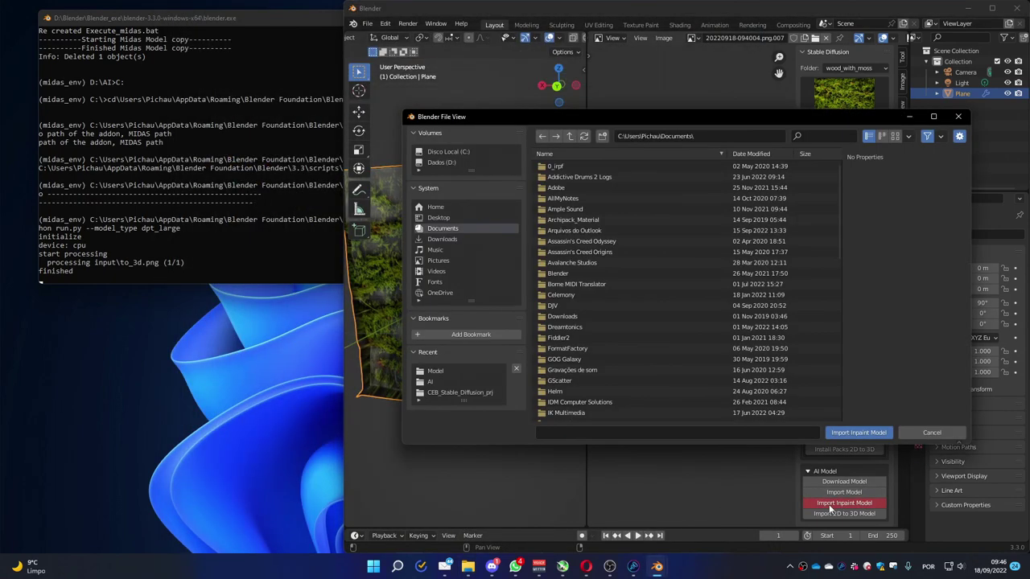
pyautogui.click(451, 392)
pyautogui.click(559, 176)
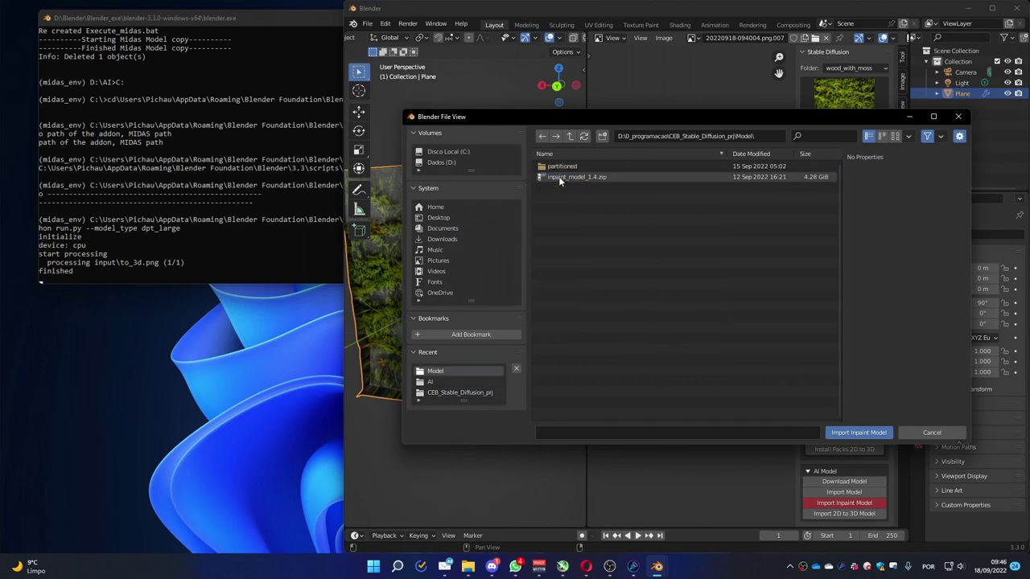
pyautogui.click(572, 177)
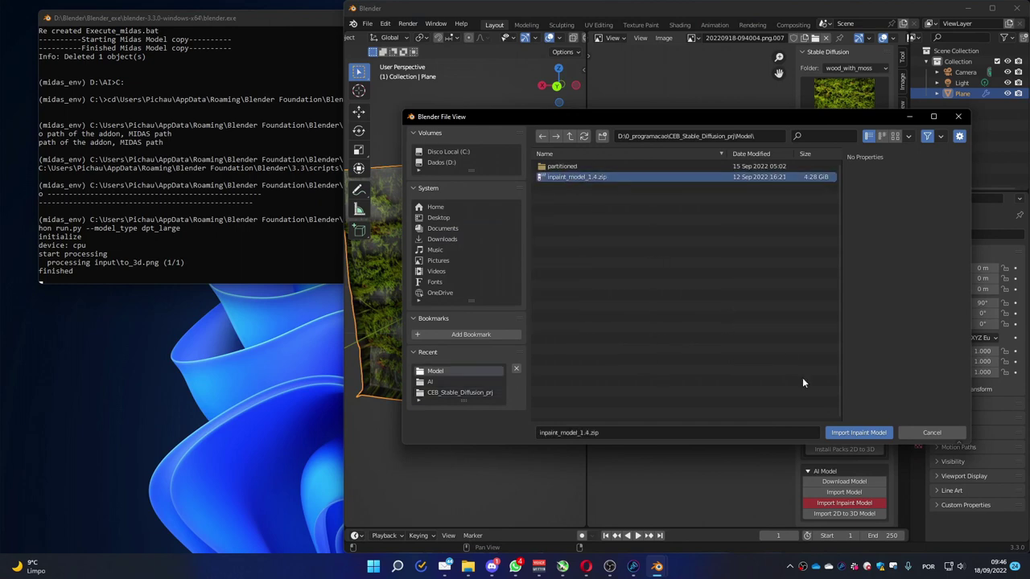
pyautogui.click(853, 433)
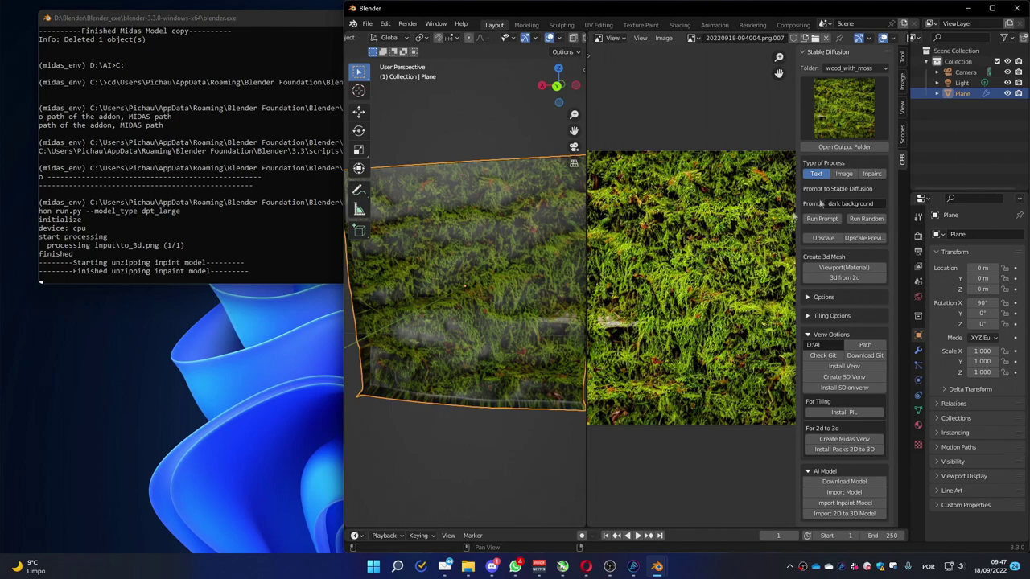
# Widen the Image Editor and recentre the moss image in it
pyautogui.moveTo(718, 251); pyautogui.dragTo(672, 259, button='middle')
pyautogui.scroll(-1, 666, 259)
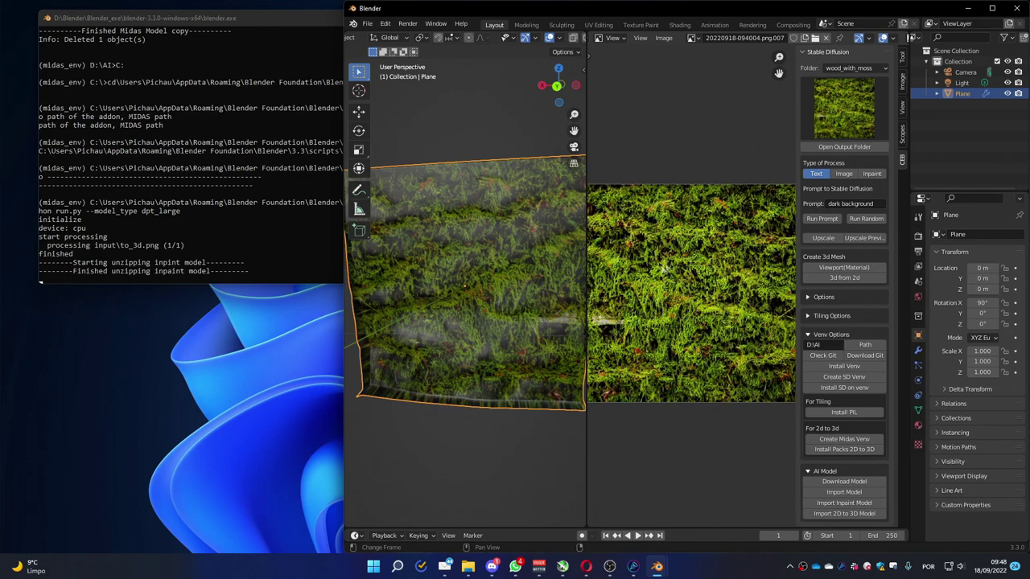
pyautogui.moveTo(585, 276); pyautogui.dragTo(457, 275)
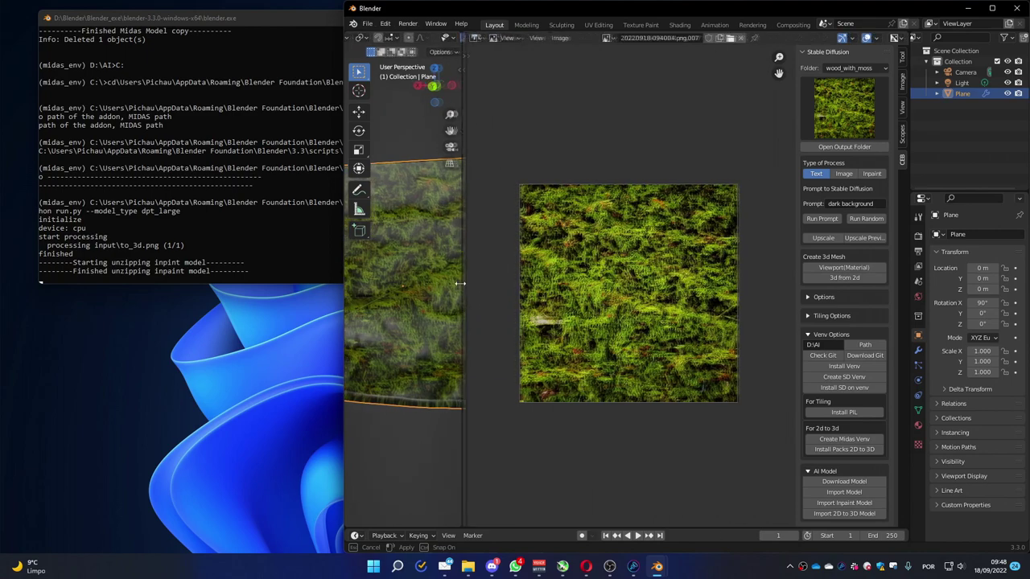
pyautogui.scroll(1, 587, 281)
pyautogui.scroll(-1, 587, 282)
pyautogui.click(587, 283)
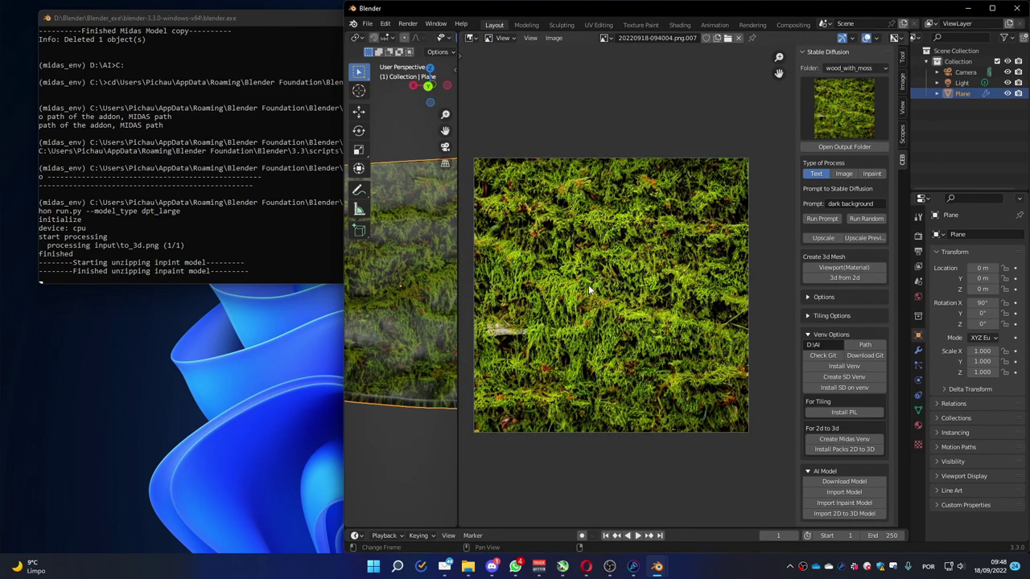
pyautogui.moveTo(589, 286); pyautogui.dragTo(603, 293, button='middle')
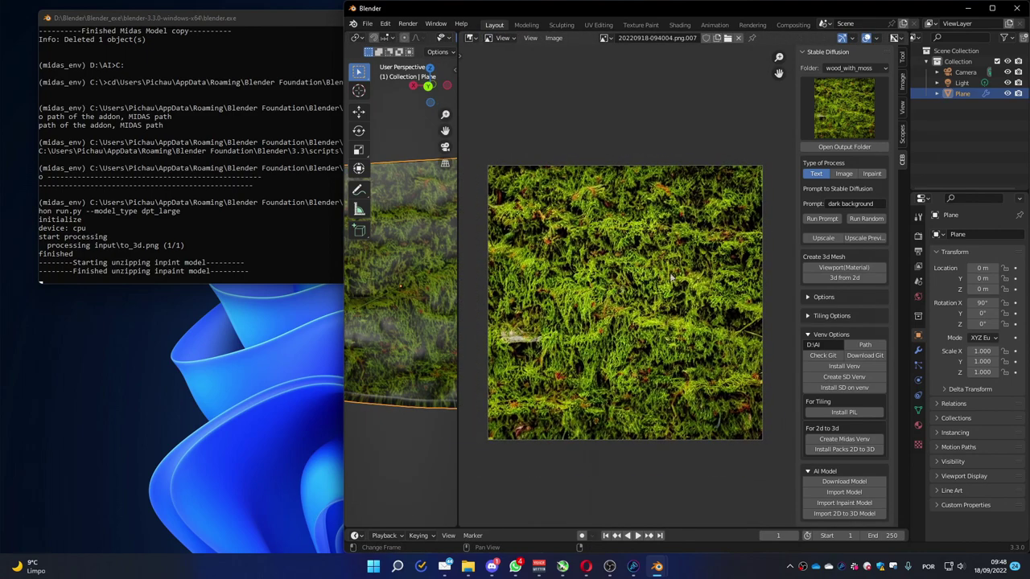
# Switch to Inpaint, mask an oval right of centre, and run the prompt 'rocks with moss'
pyautogui.click(877, 176)
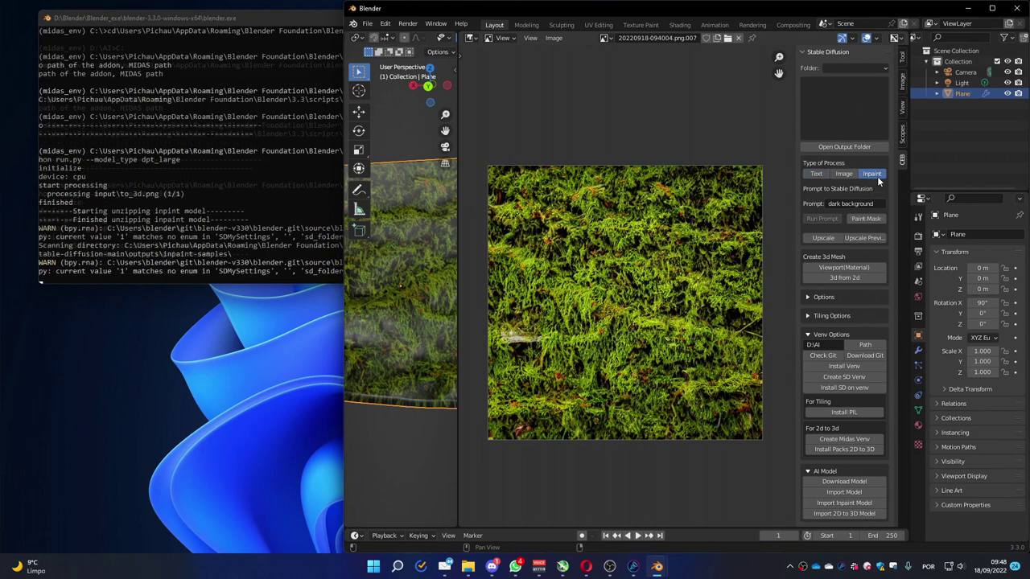
pyautogui.click(863, 219)
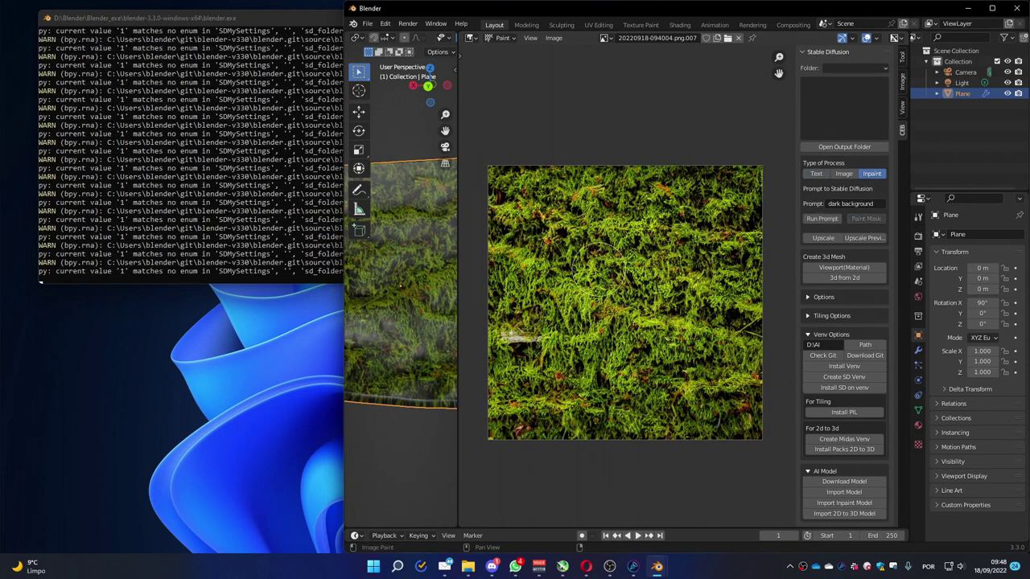
pyautogui.moveTo(700, 234)
pyautogui.mouseDown()
pyautogui.moveTo(644, 258)
pyautogui.moveTo(688, 240)
pyautogui.moveTo(685, 253)
pyautogui.moveTo(685, 230)
pyautogui.moveTo(667, 290)
pyautogui.moveTo(699, 233)
pyautogui.moveTo(684, 283)
pyautogui.moveTo(681, 249)
pyautogui.mouseUp()
pyautogui.click(854, 208)
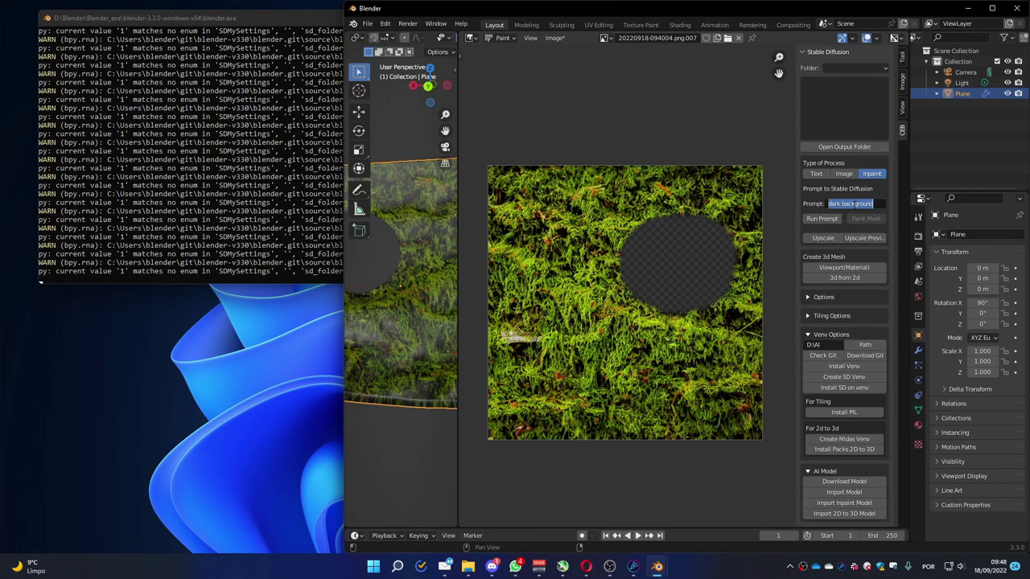
pyautogui.write('rocks with moss')
pyautogui.click(822, 219)
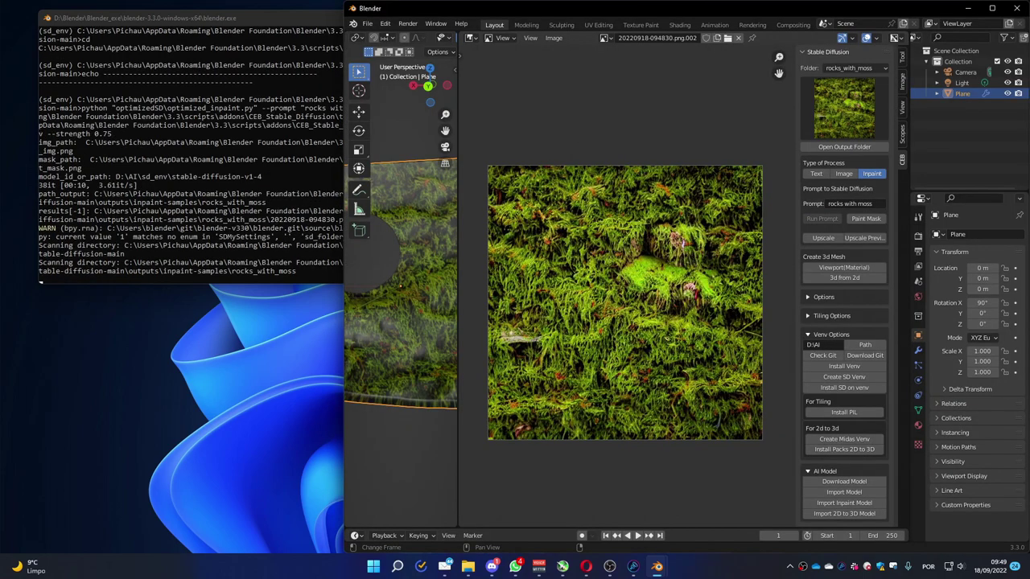
pyautogui.scroll(3, 666, 338)
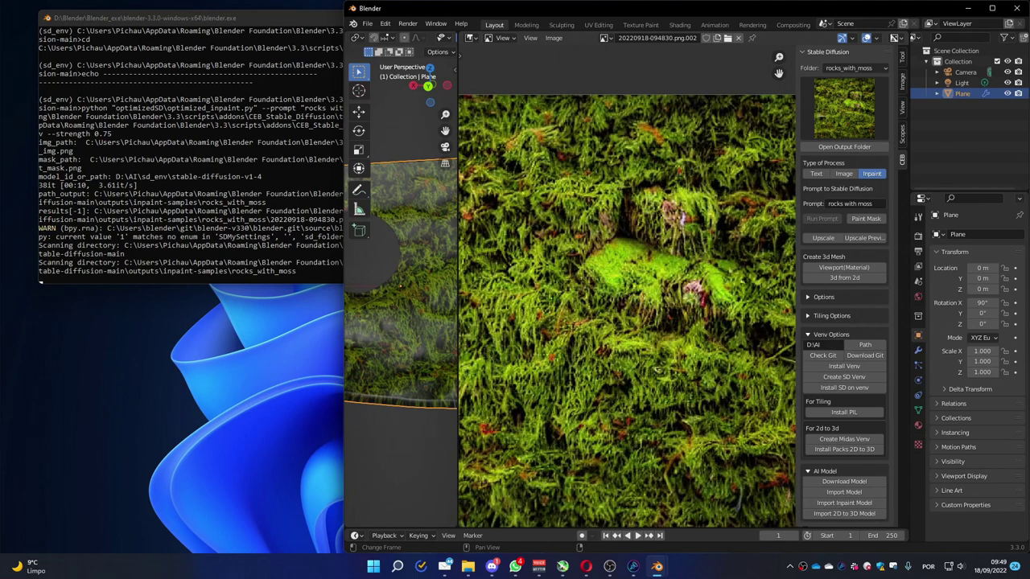
pyautogui.scroll(-3, 658, 369)
pyautogui.moveTo(636, 279)
pyautogui.mouseDown(button='middle')
pyautogui.moveTo(640, 302)
pyautogui.moveTo(643, 289)
pyautogui.mouseUp(button='middle')
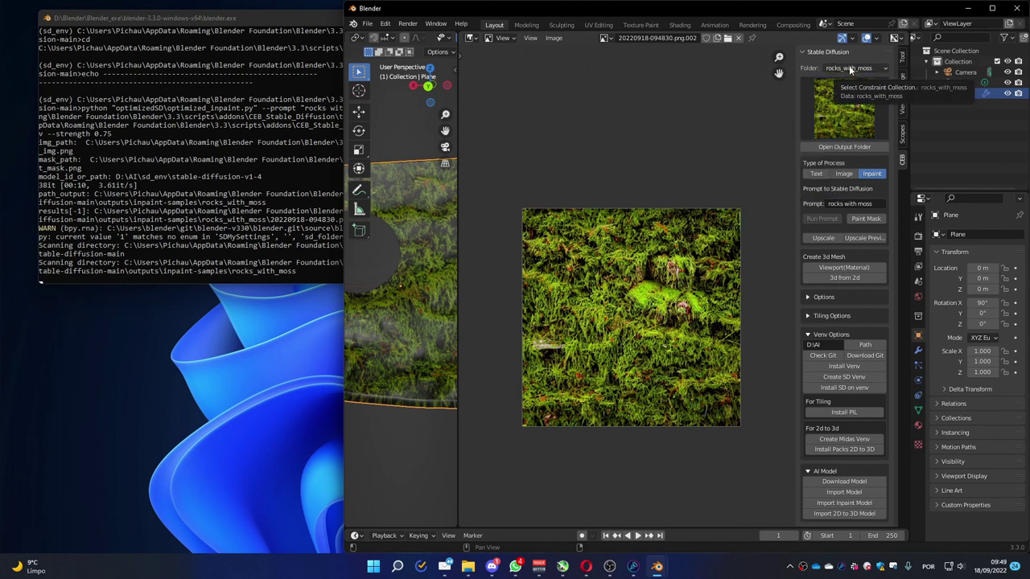
pyautogui.click(823, 174)
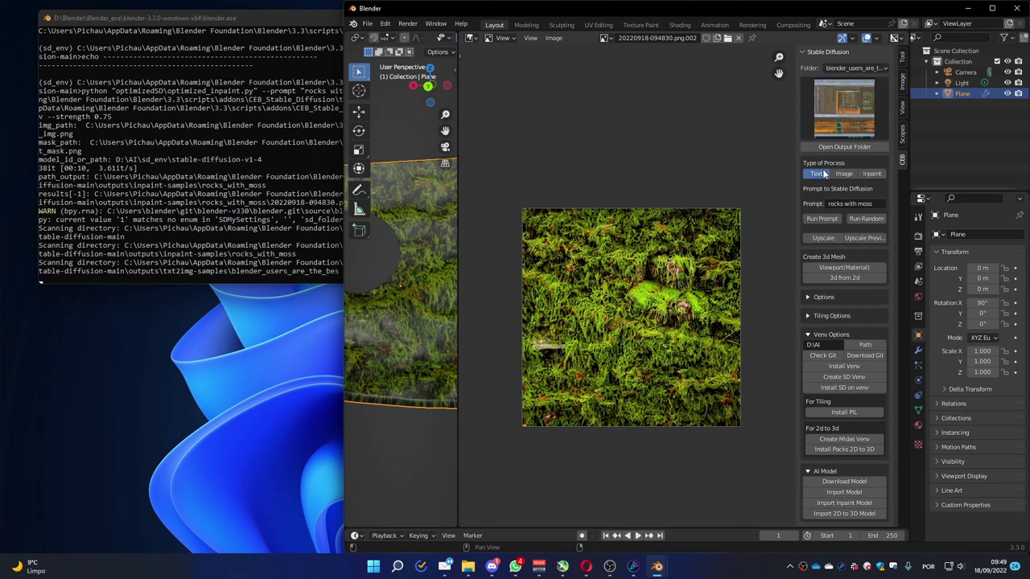
pyautogui.click(855, 68)
pyautogui.click(844, 94)
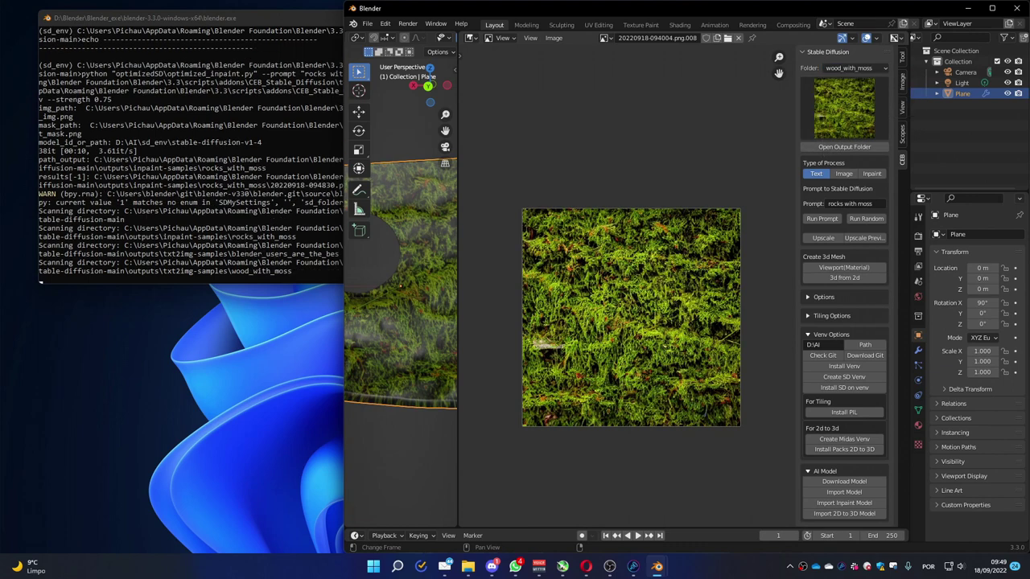
pyautogui.click(872, 174)
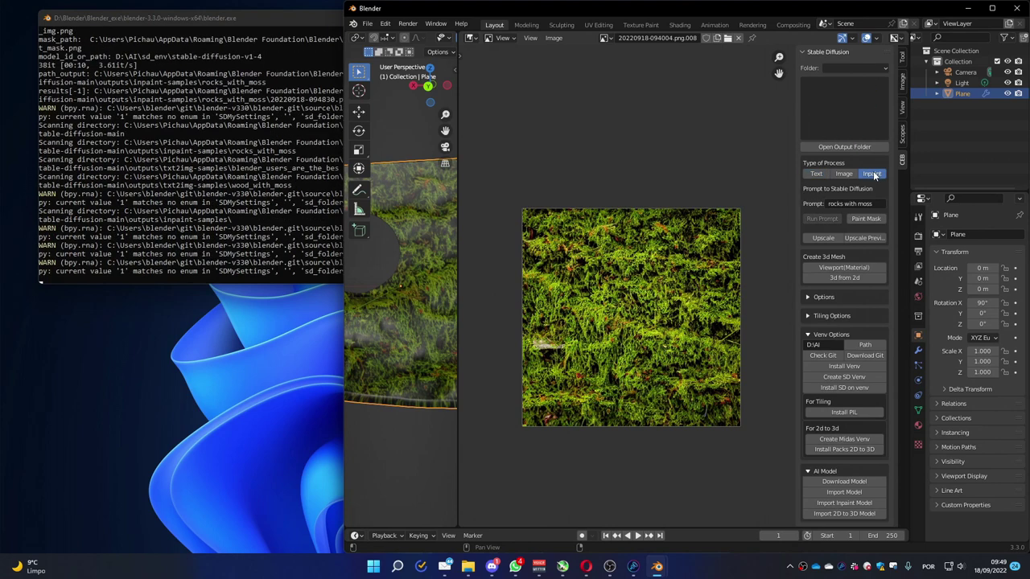
pyautogui.click(846, 73)
pyautogui.click(846, 86)
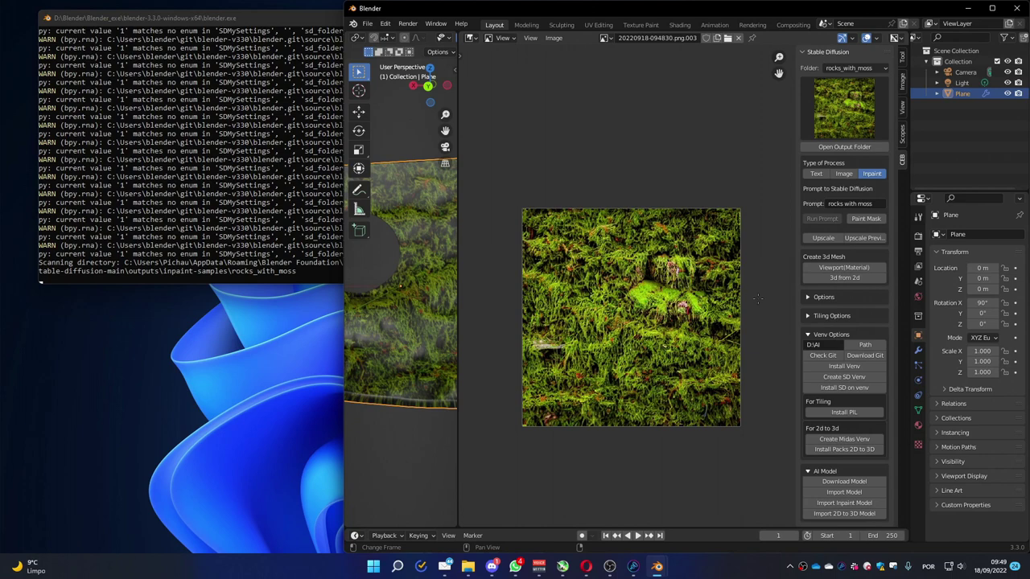
pyautogui.click(810, 316)
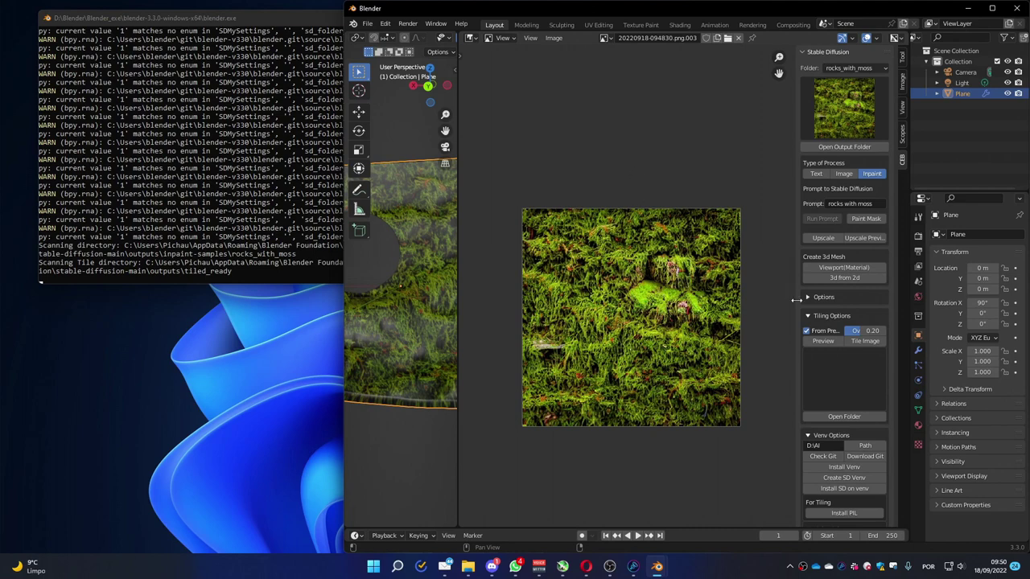
# Try Tile Image, hit the missing PIL error, and install Pillow with Install PIL
pyautogui.click(863, 344)
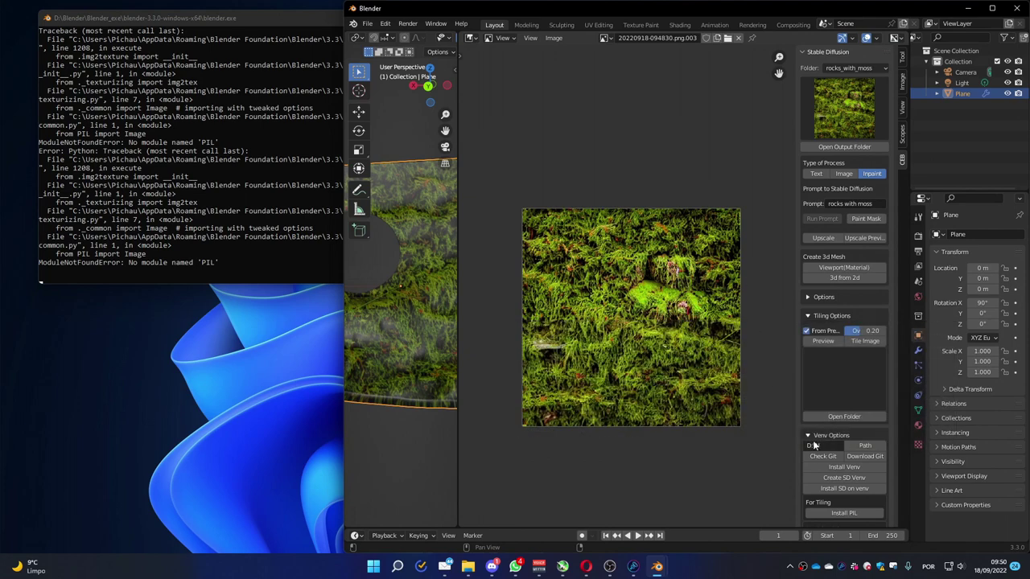
pyautogui.scroll(-4, 817, 438)
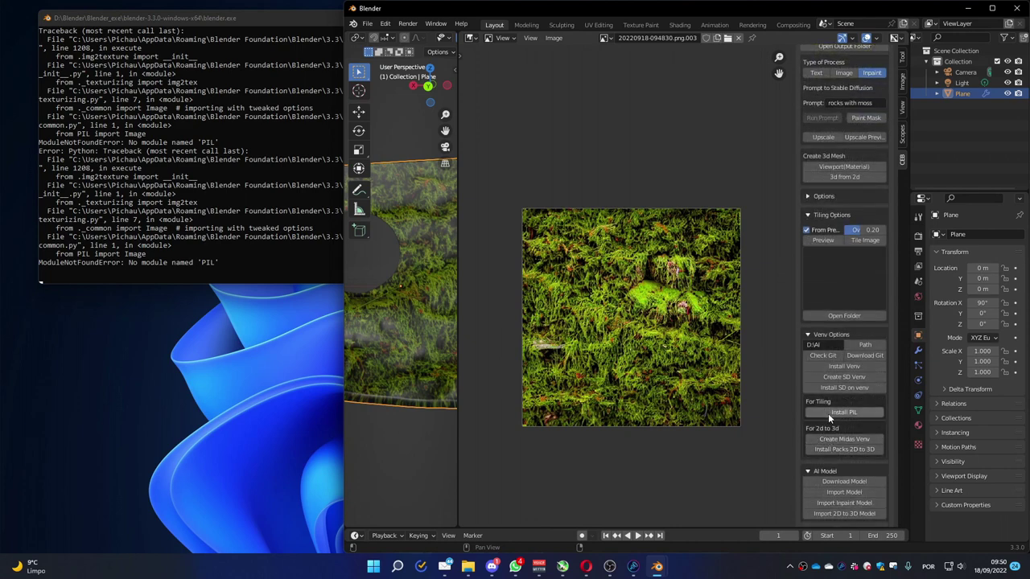
pyautogui.click(843, 413)
pyautogui.click(272, 26)
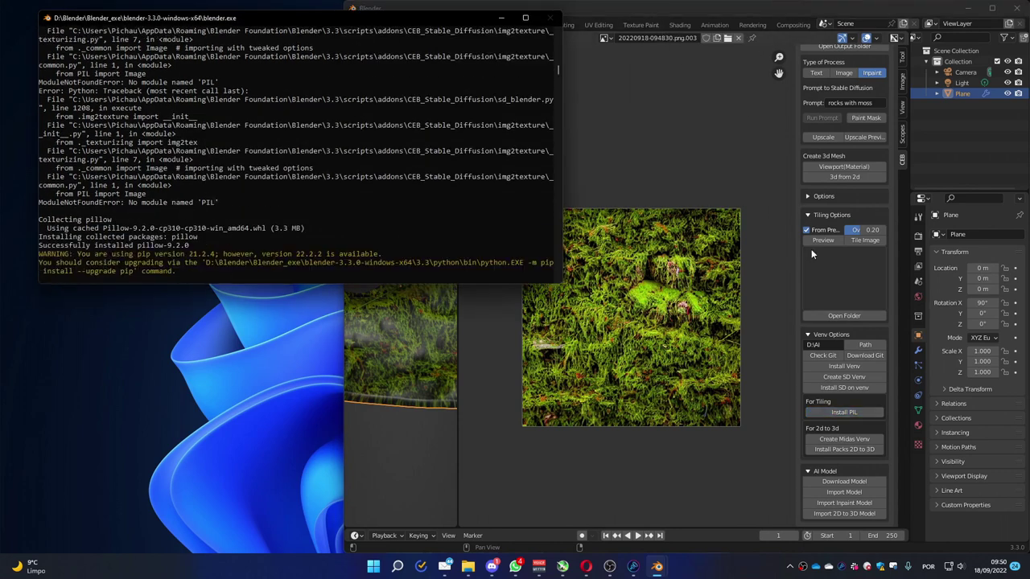
# Tile the inpainted texture, preview it, then retile with overlap lowered to 0.13
pyautogui.click(857, 240)
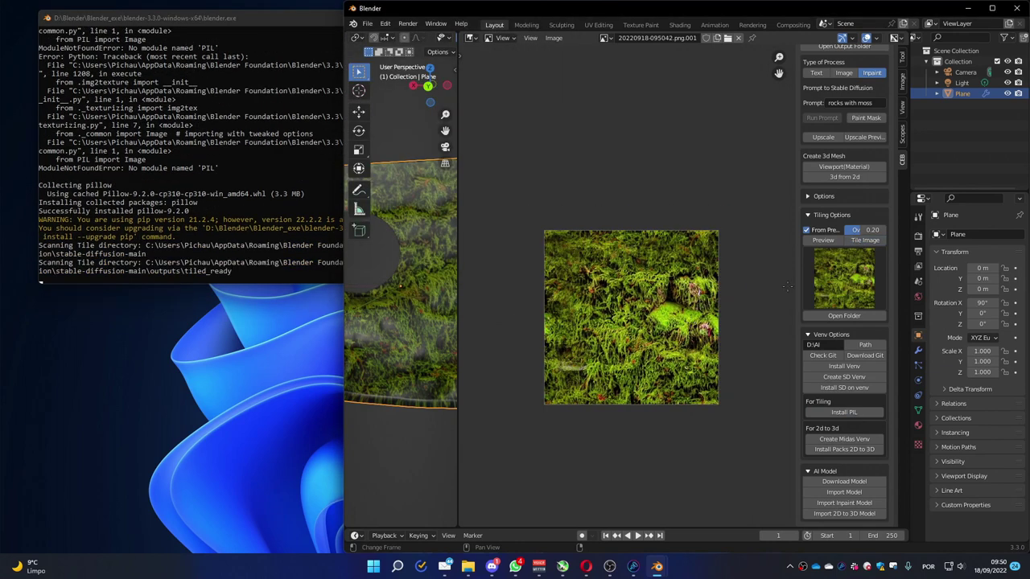
pyautogui.click(822, 241)
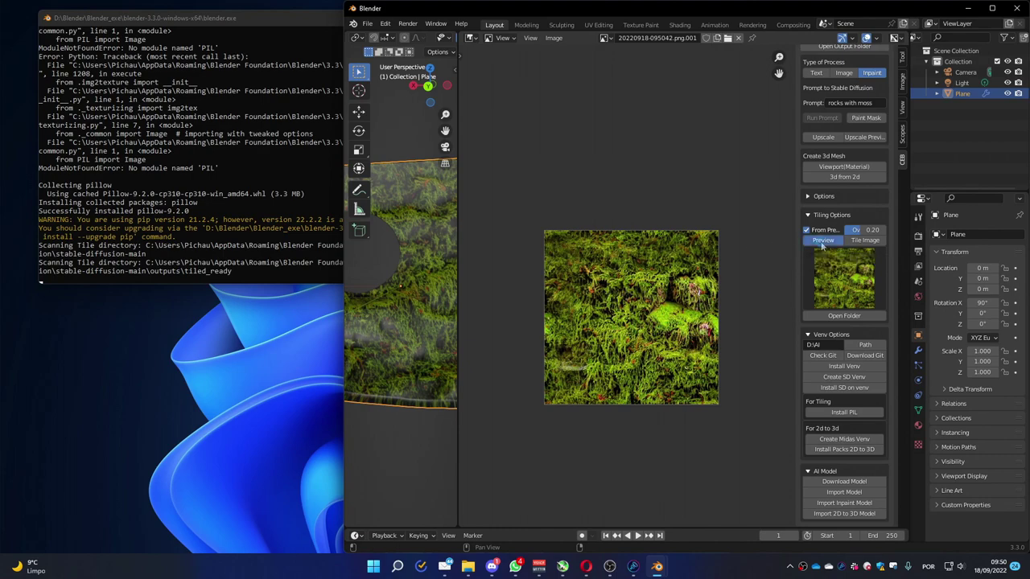
pyautogui.scroll(3, 688, 288)
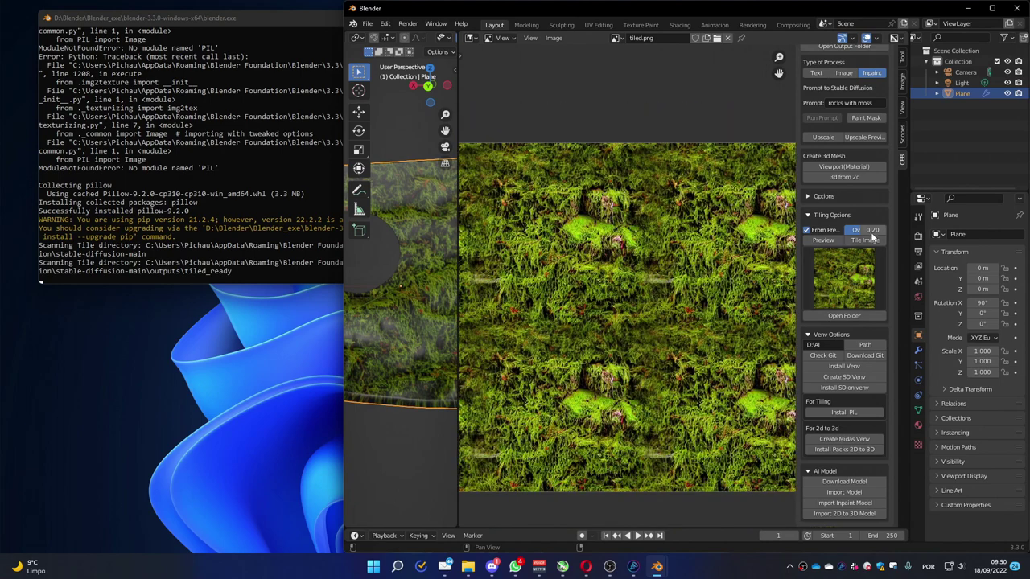
pyautogui.moveTo(865, 231)
pyautogui.mouseDown()
pyautogui.moveTo(847, 230)
pyautogui.moveTo(856, 233)
pyautogui.mouseUp()
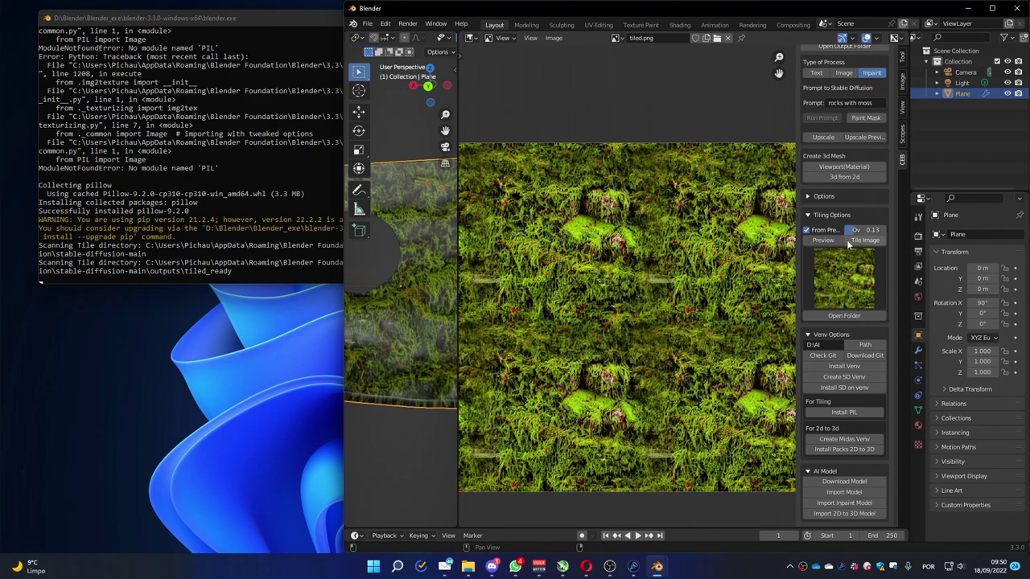
pyautogui.click(856, 240)
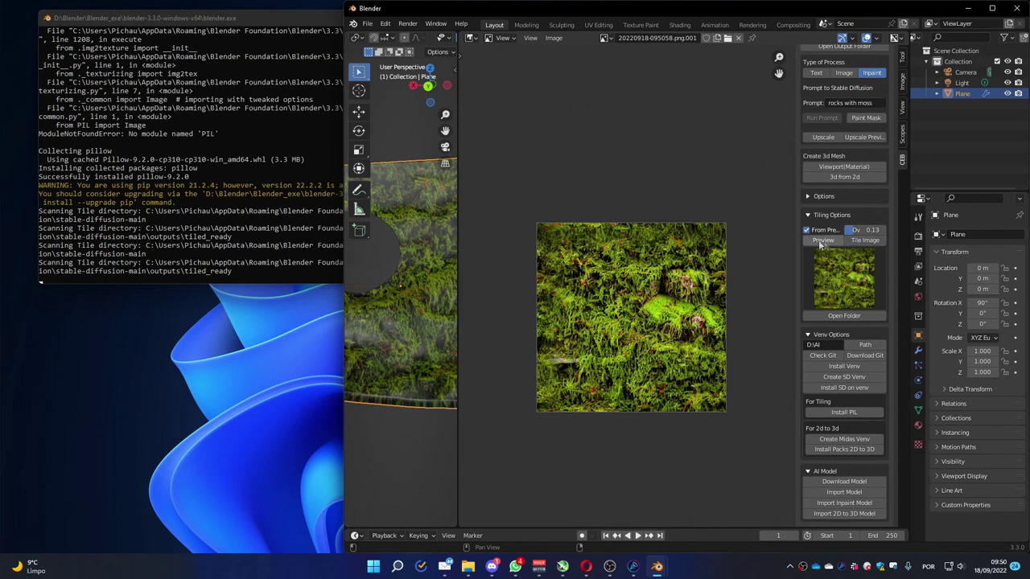
pyautogui.click(819, 241)
pyautogui.scroll(-1, 692, 265)
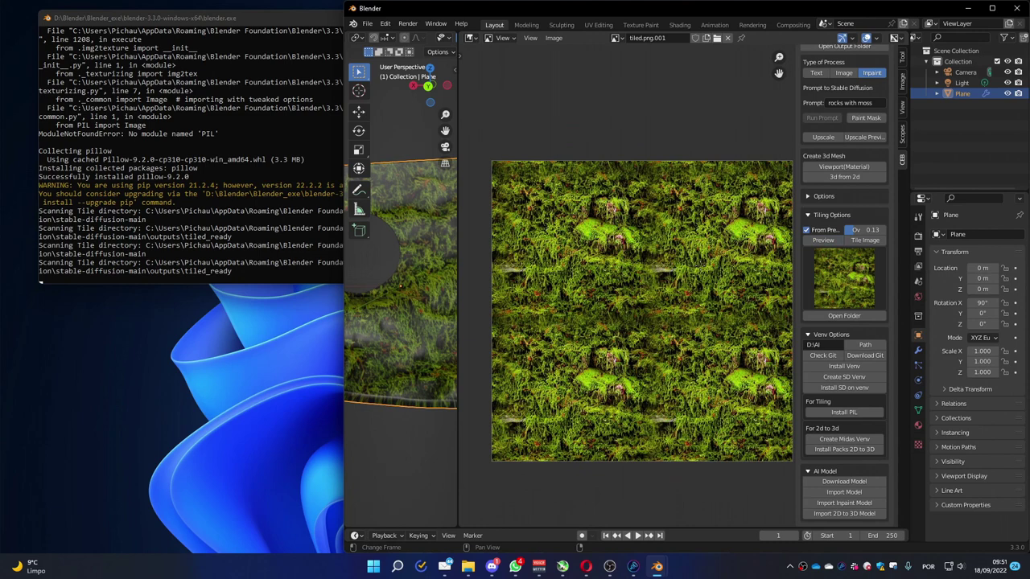
# Retile with overlap 0.32 and compare the generated tiles, ending on 20220918-095108.png
pyautogui.moveTo(865, 230); pyautogui.dragTo(877, 230)
pyautogui.click(859, 242)
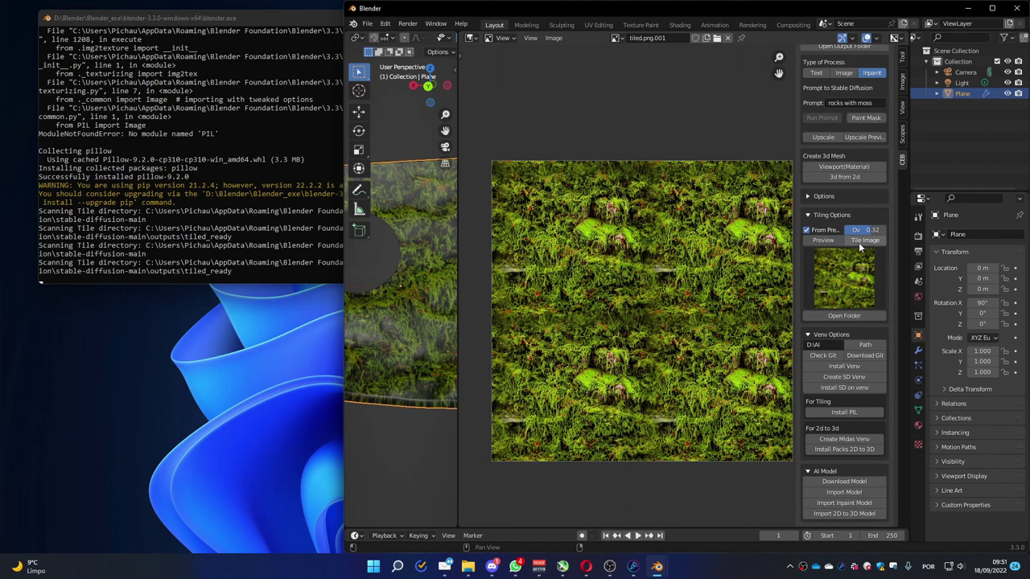
pyautogui.click(841, 282)
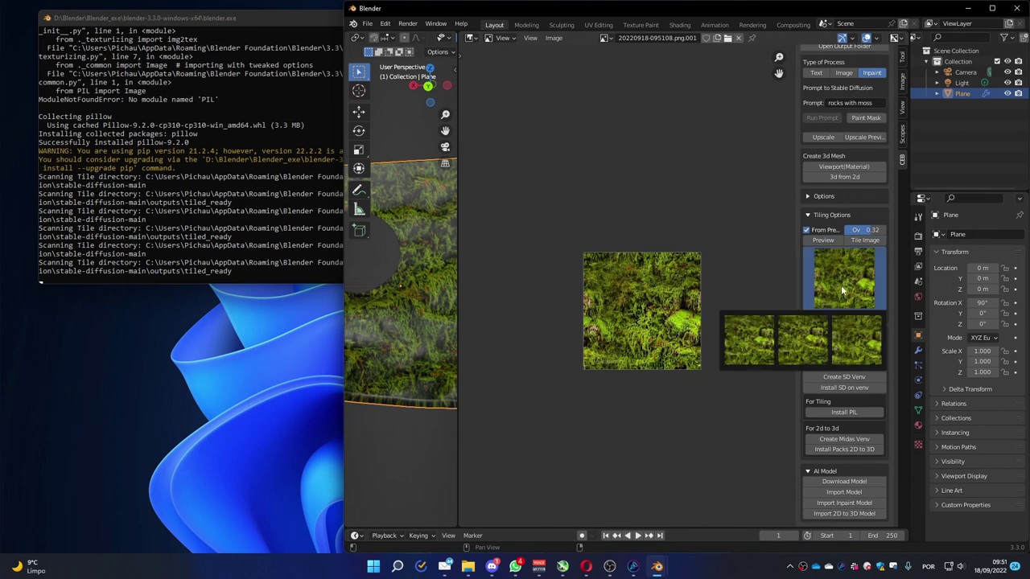
pyautogui.click(801, 334)
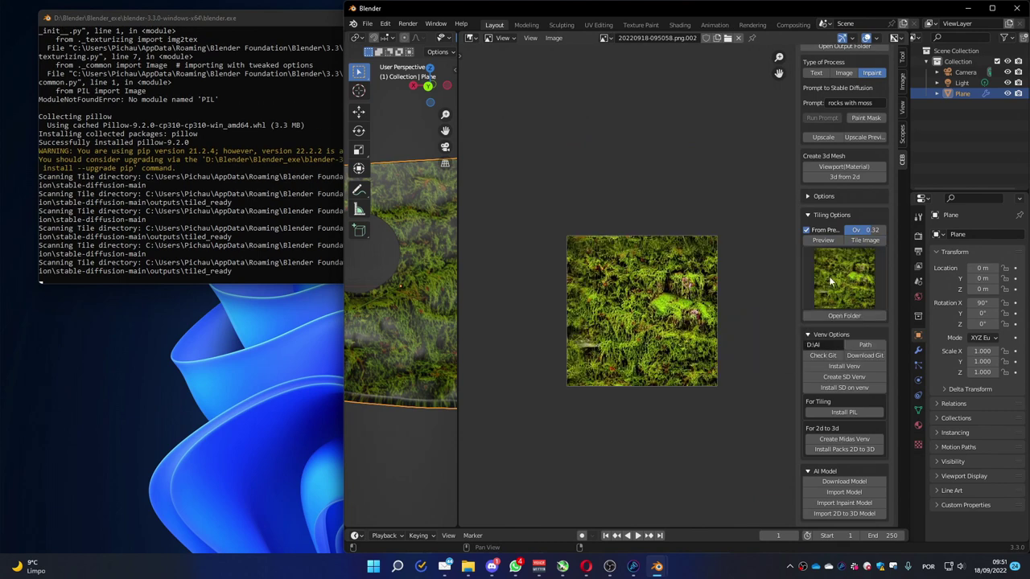
pyautogui.click(828, 276)
pyautogui.click(771, 336)
pyautogui.click(837, 278)
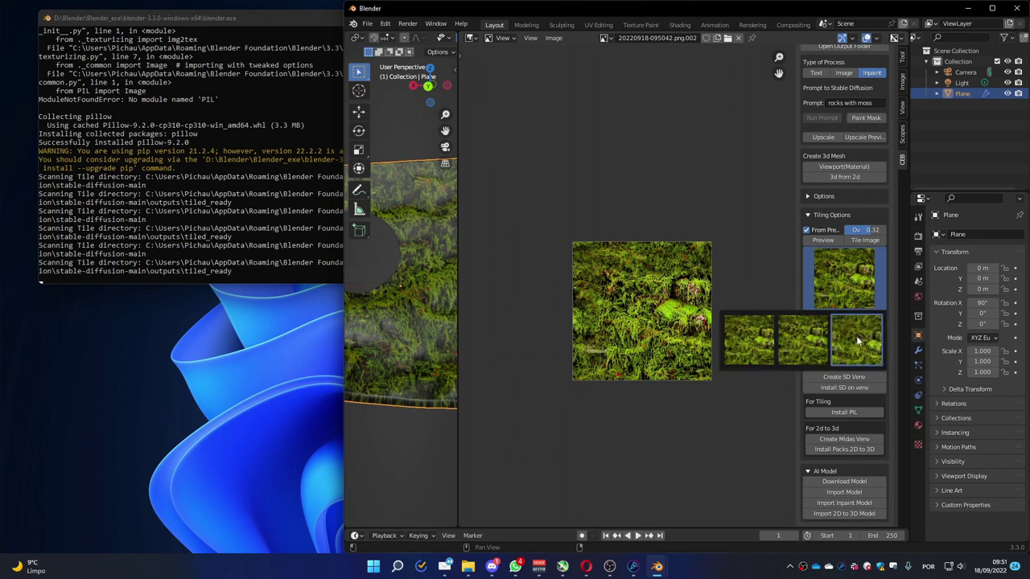
pyautogui.click(858, 339)
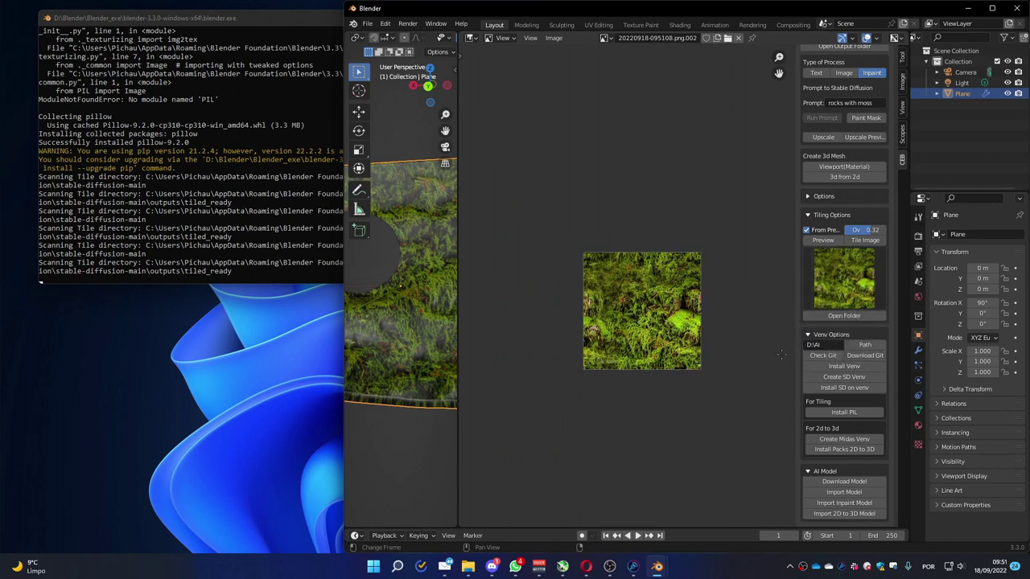